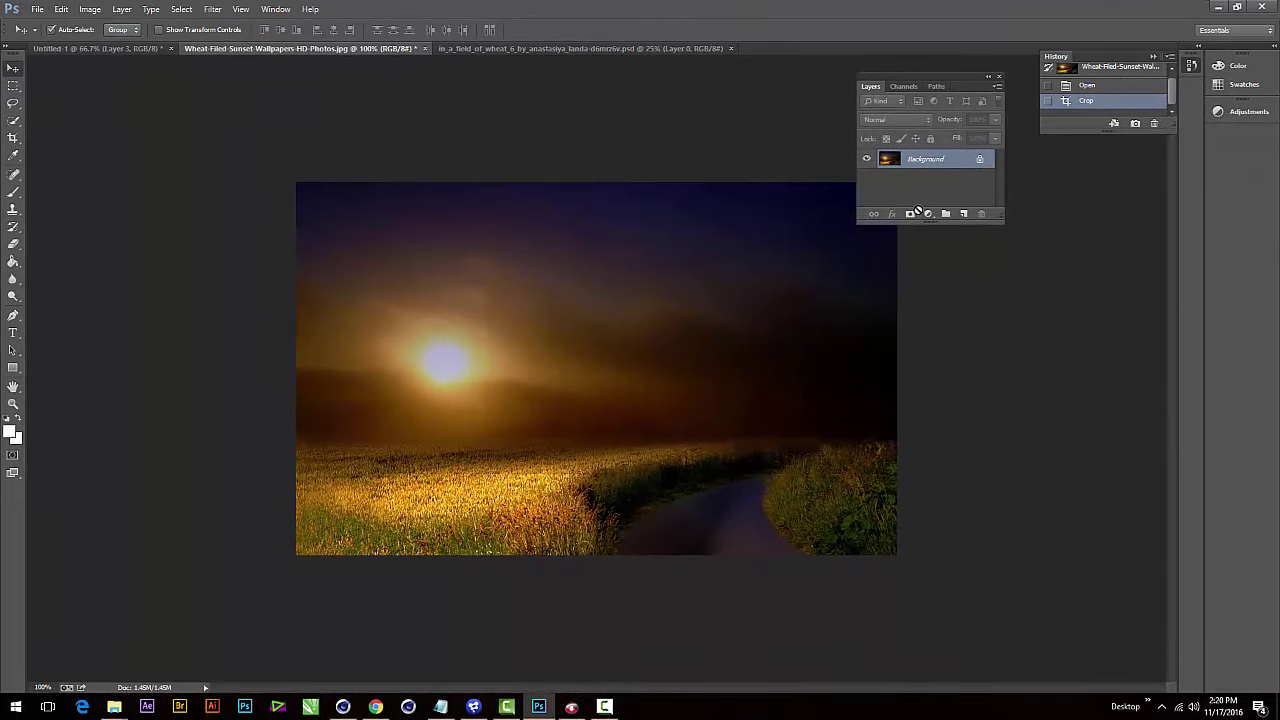
- Unlock the Background as Layer 0 and crop the field to a tall frame around the sun
double_click(916, 165)
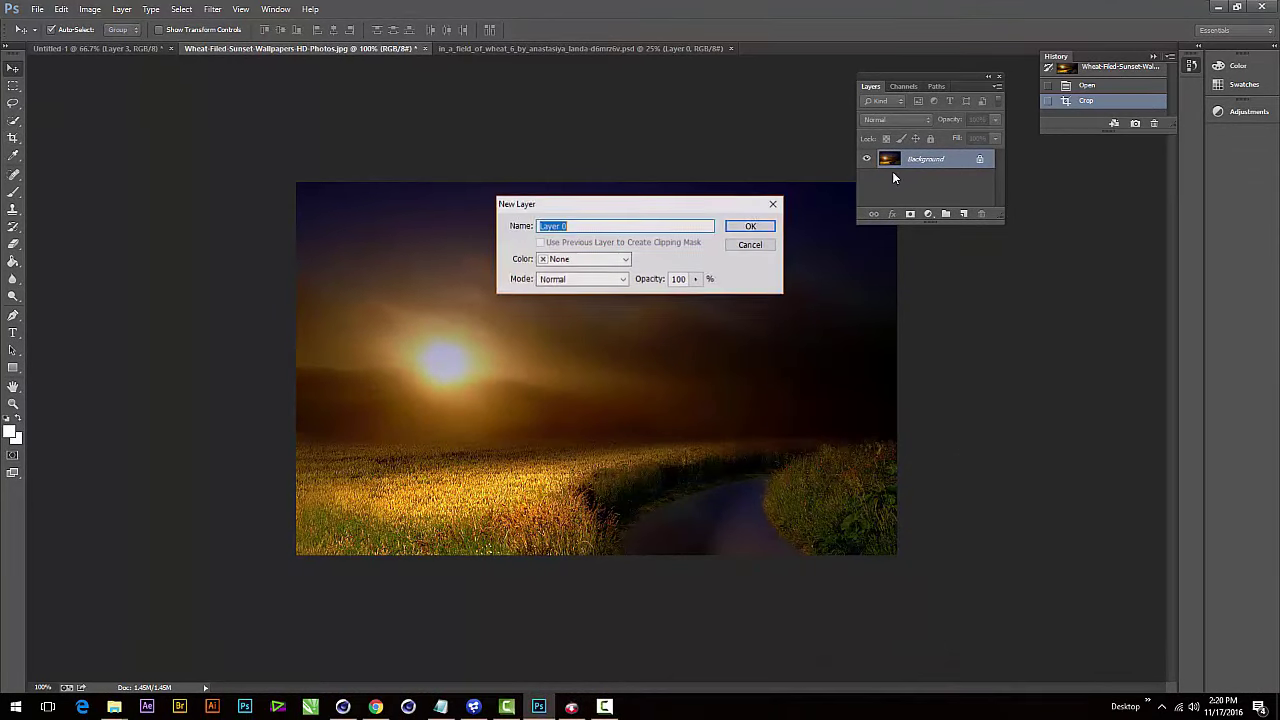
key("Return")
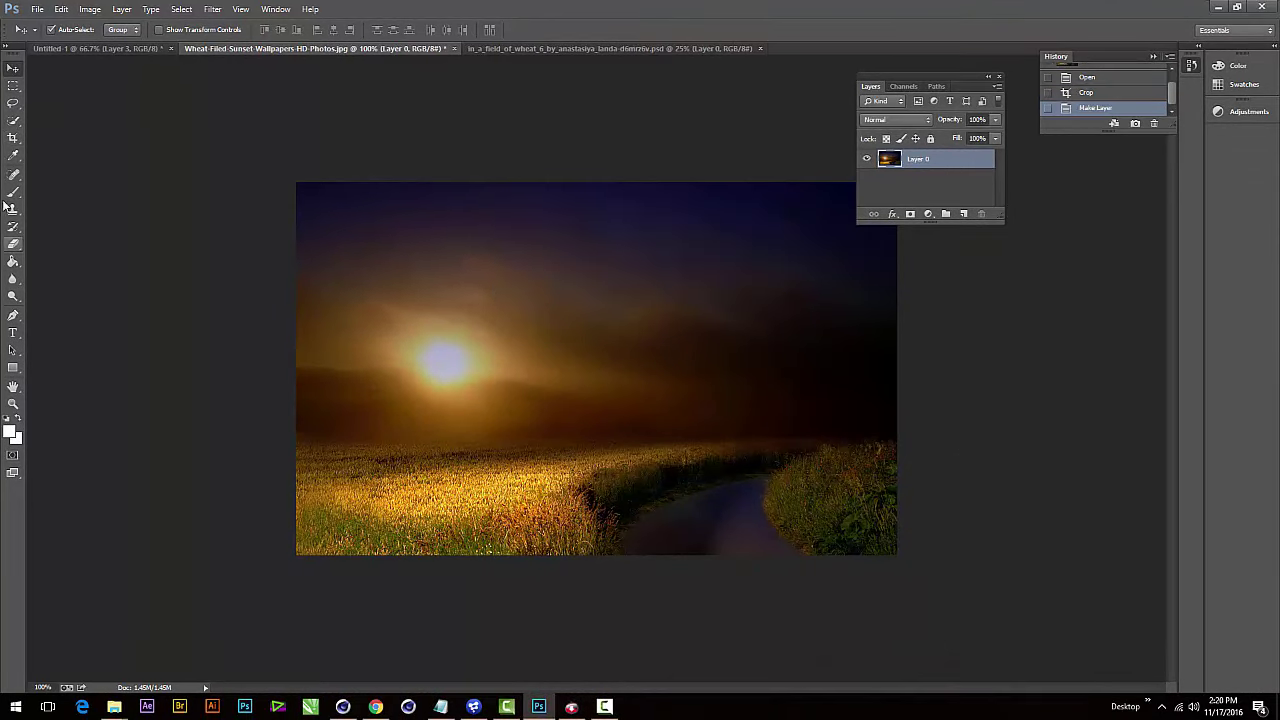
key("c")
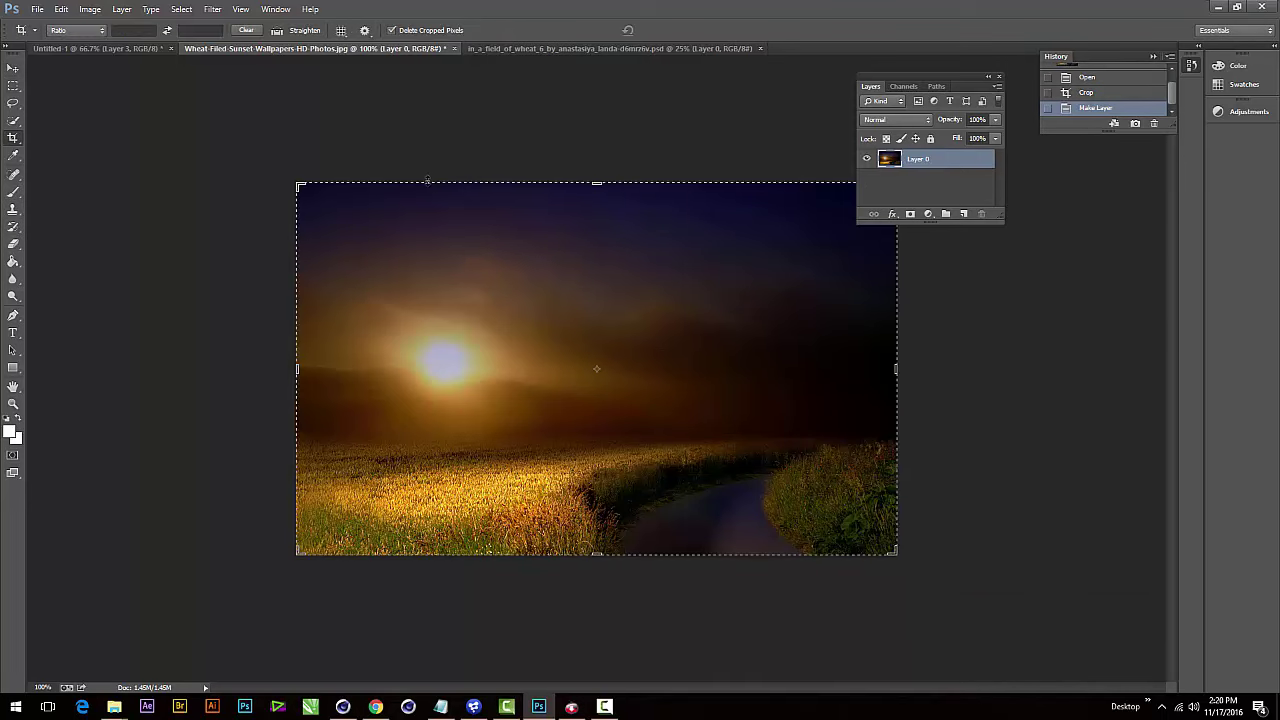
left_click_drag(895, 369, 735, 378)
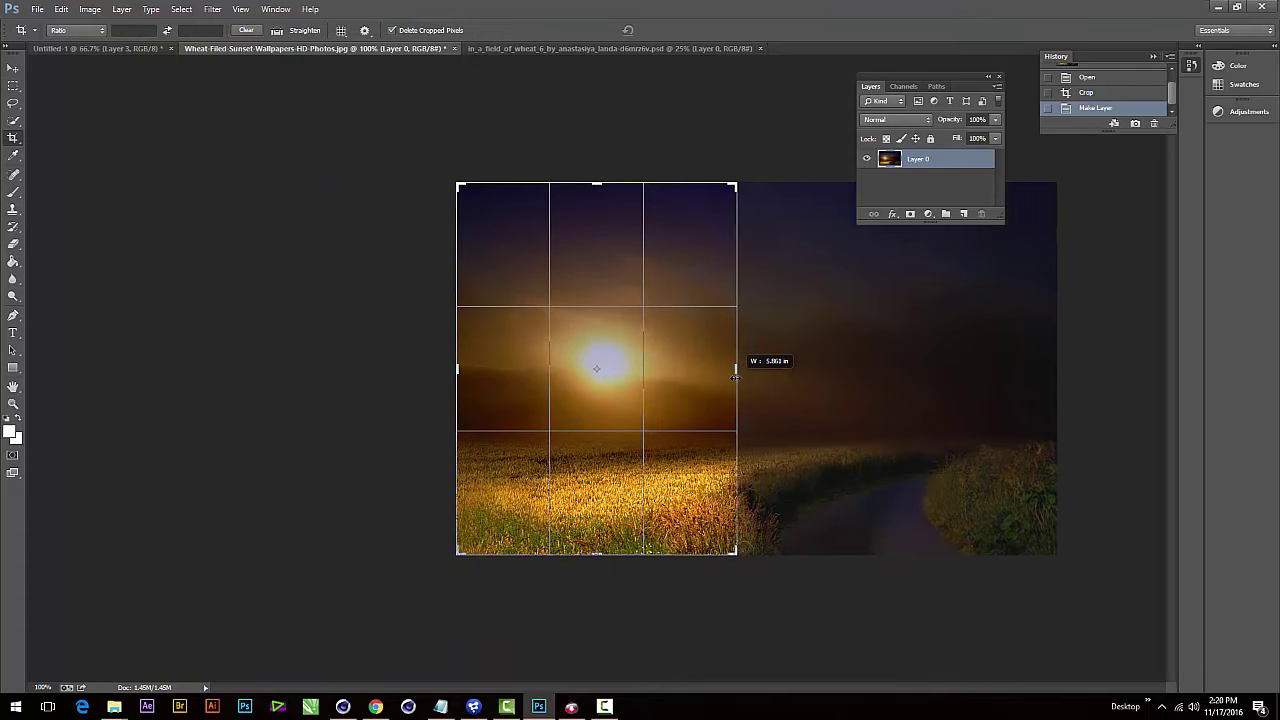
key("Return")
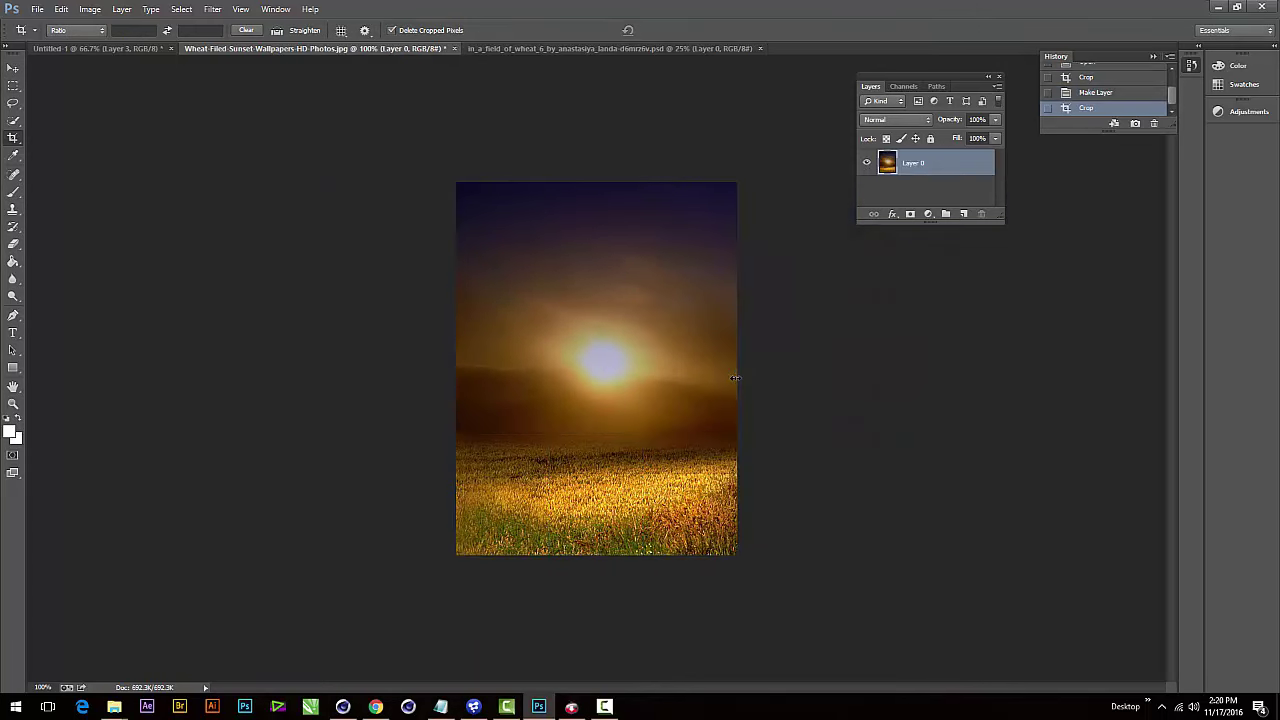
- Check the cropped field, then drag the girl layer from her document toward the wheat field
key("v")
key("ctrl+plus")
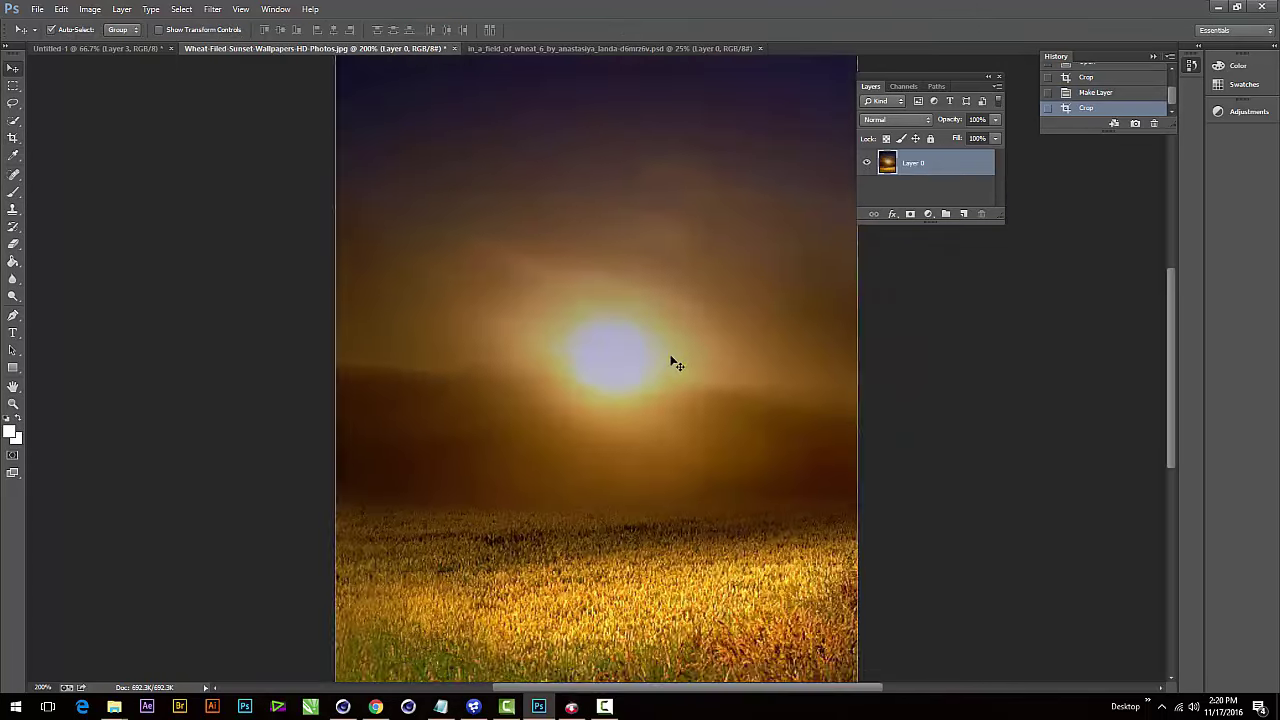
key("ctrl+minus")
left_click(512, 48)
mouse_move(642, 436)
left_mouse_down()
mouse_move(342, 56)
mouse_move(561, 383)
left_mouse_up()
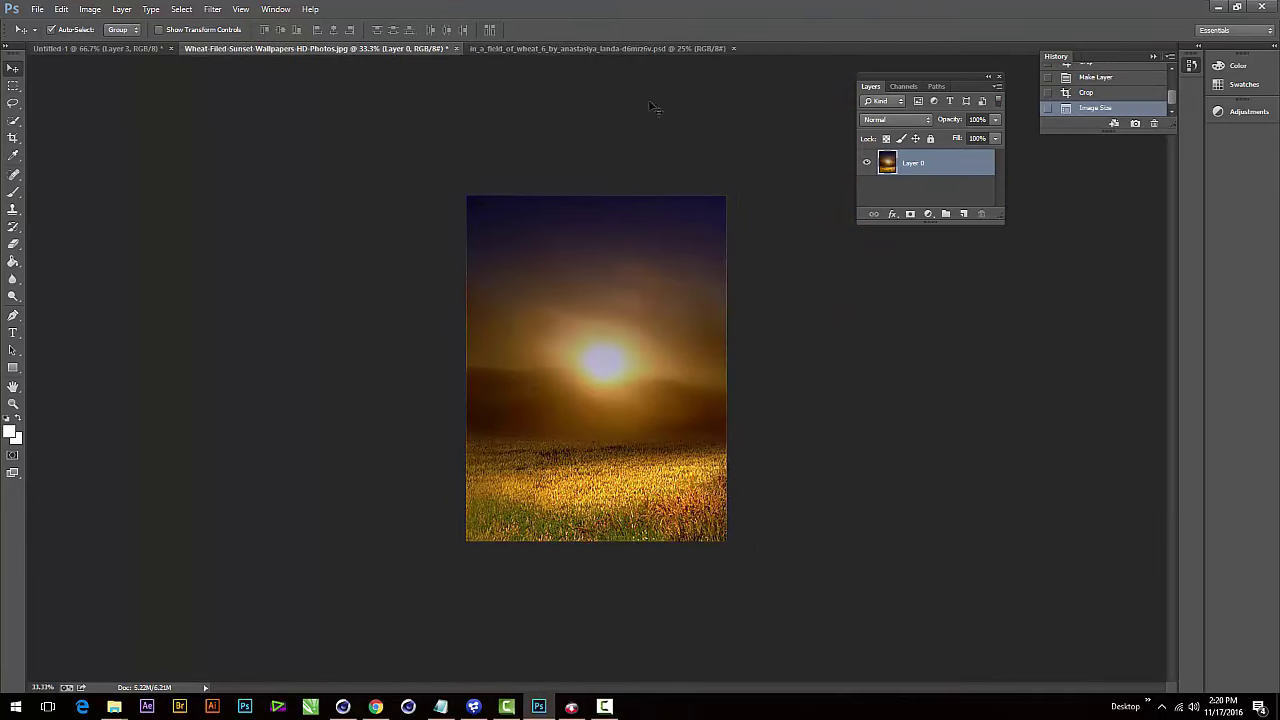
- Drop the girl into the wheat field, scaled to about 52% and moved left of the sun
left_click(608, 48)
mouse_move(617, 166)
left_mouse_down()
mouse_move(230, 48)
mouse_move(561, 385)
mouse_move(588, 358)
left_mouse_up()
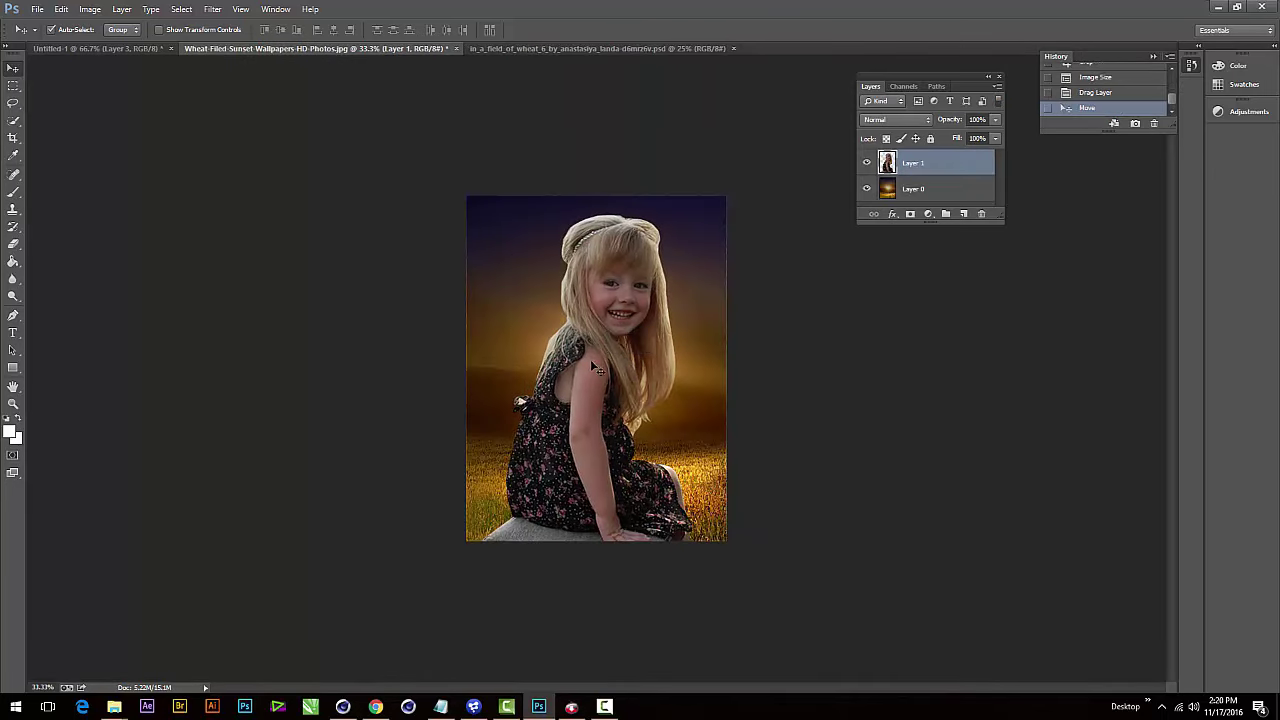
key("ctrl+t")
left_click_drag(680, 242, 636, 343)
left_click_drag(618, 453, 568, 445)
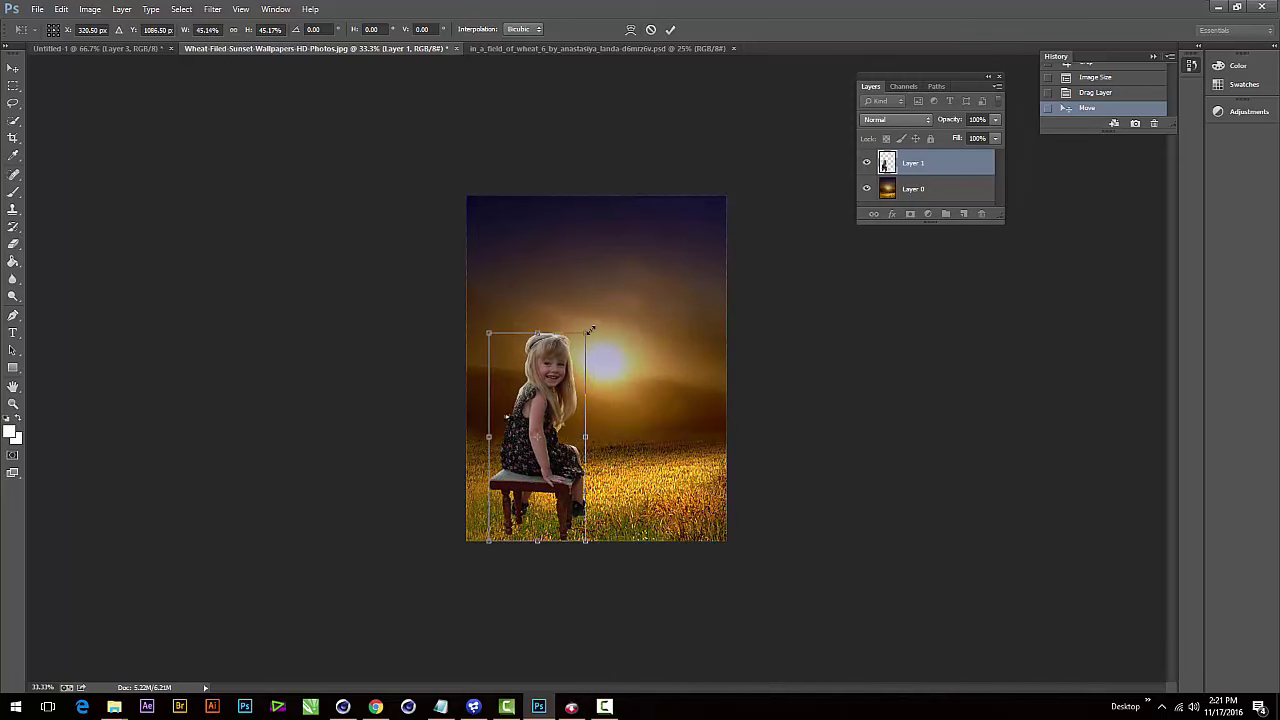
left_click_drag(591, 329, 597, 316)
left_click_drag(537, 438, 533, 422)
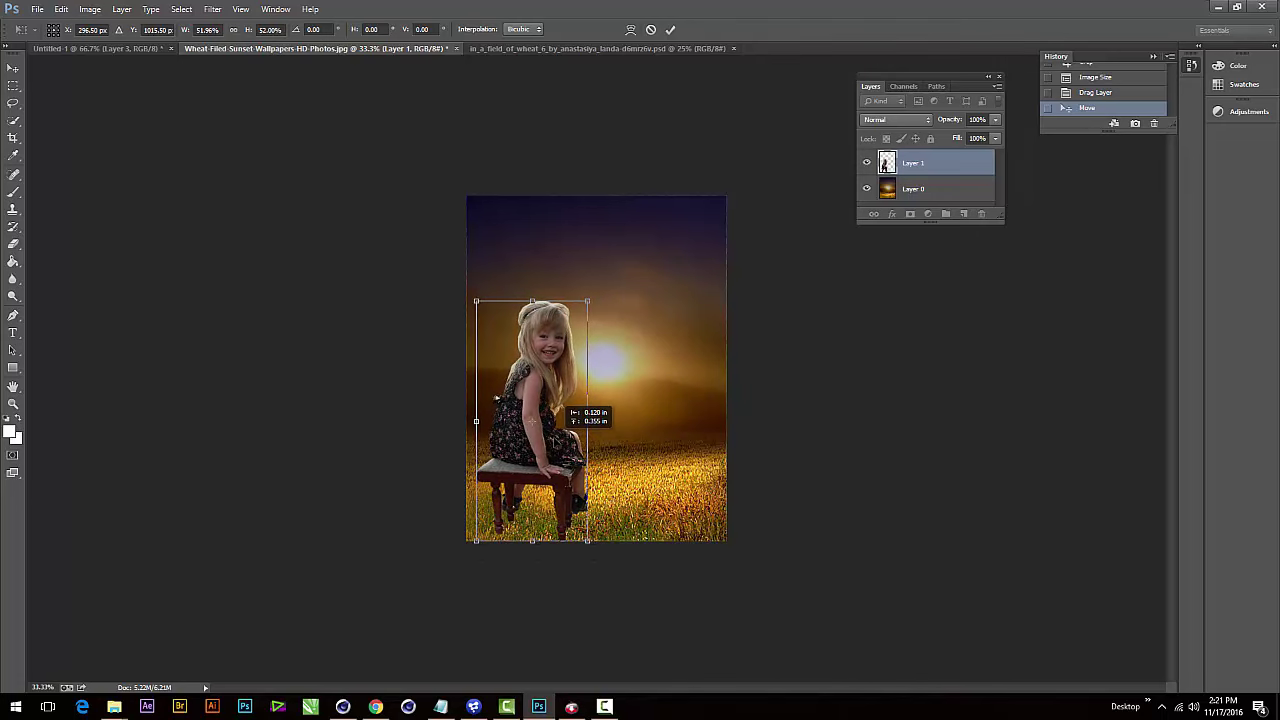
key("Return")
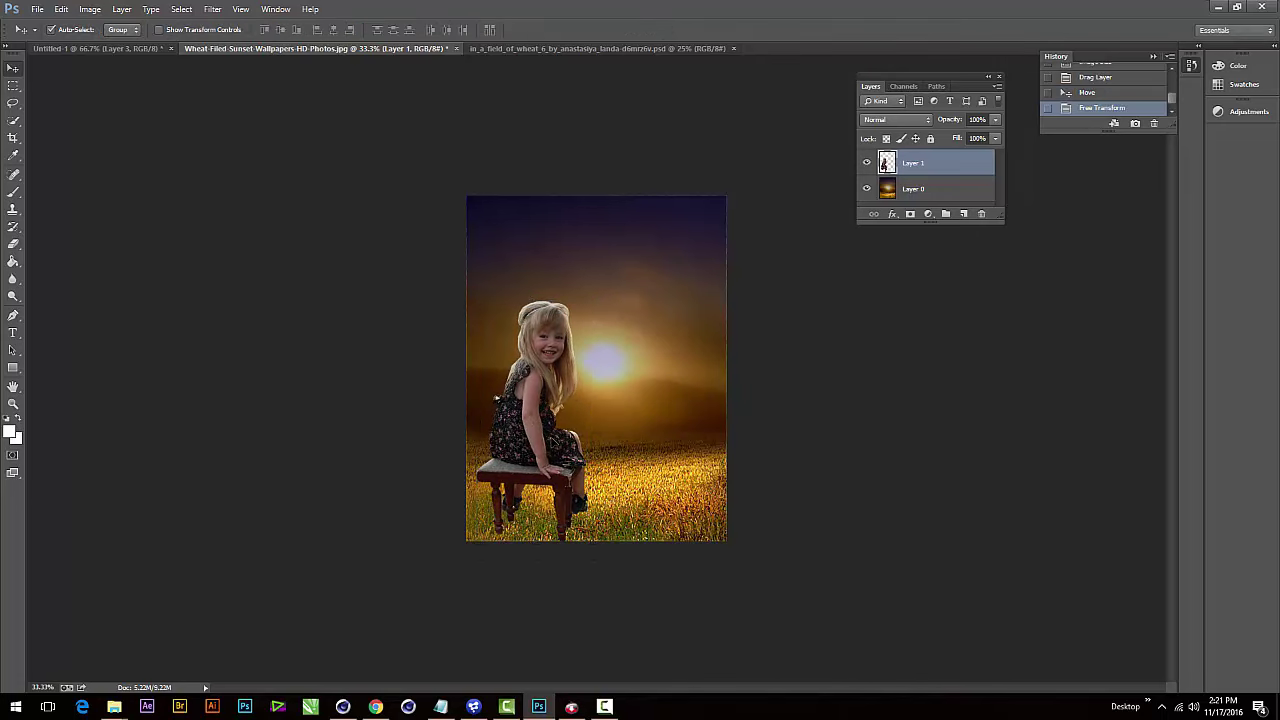
- Zoom in on the girl and stool and raise her slightly in the field
key("ctrl+plus")
key("ctrl+plus")
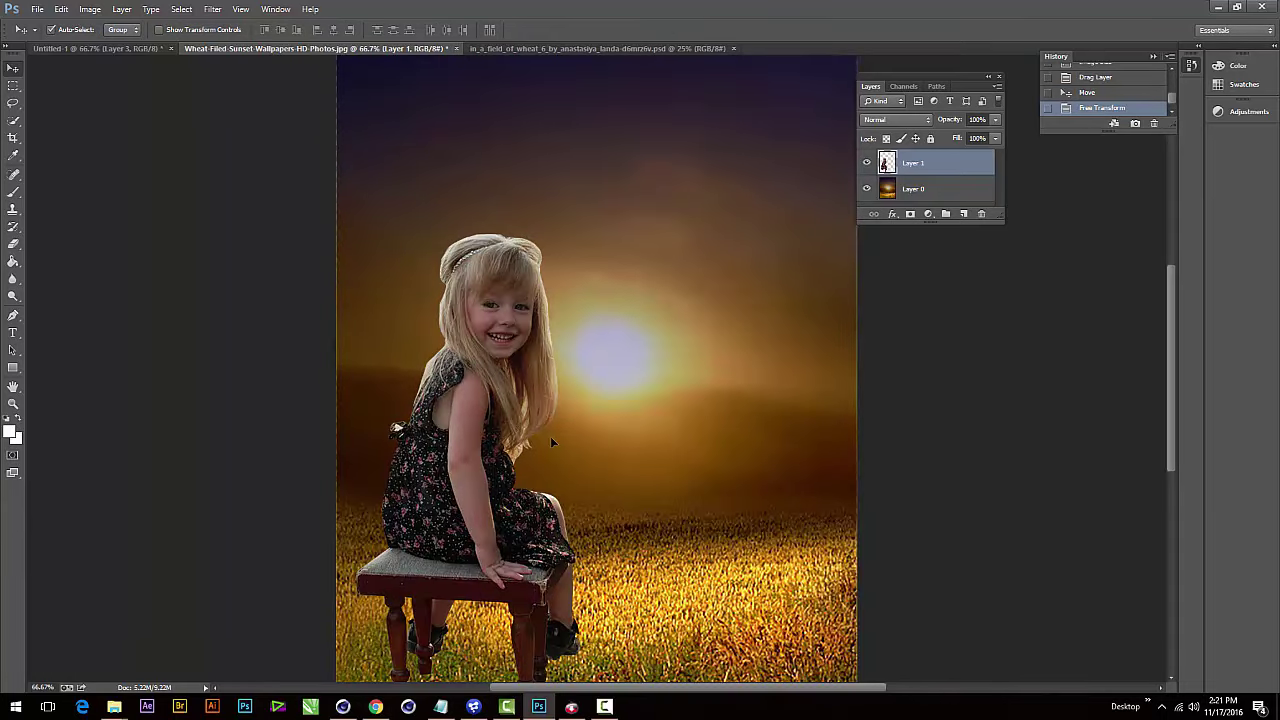
left_click_drag(513, 486, 525, 424)
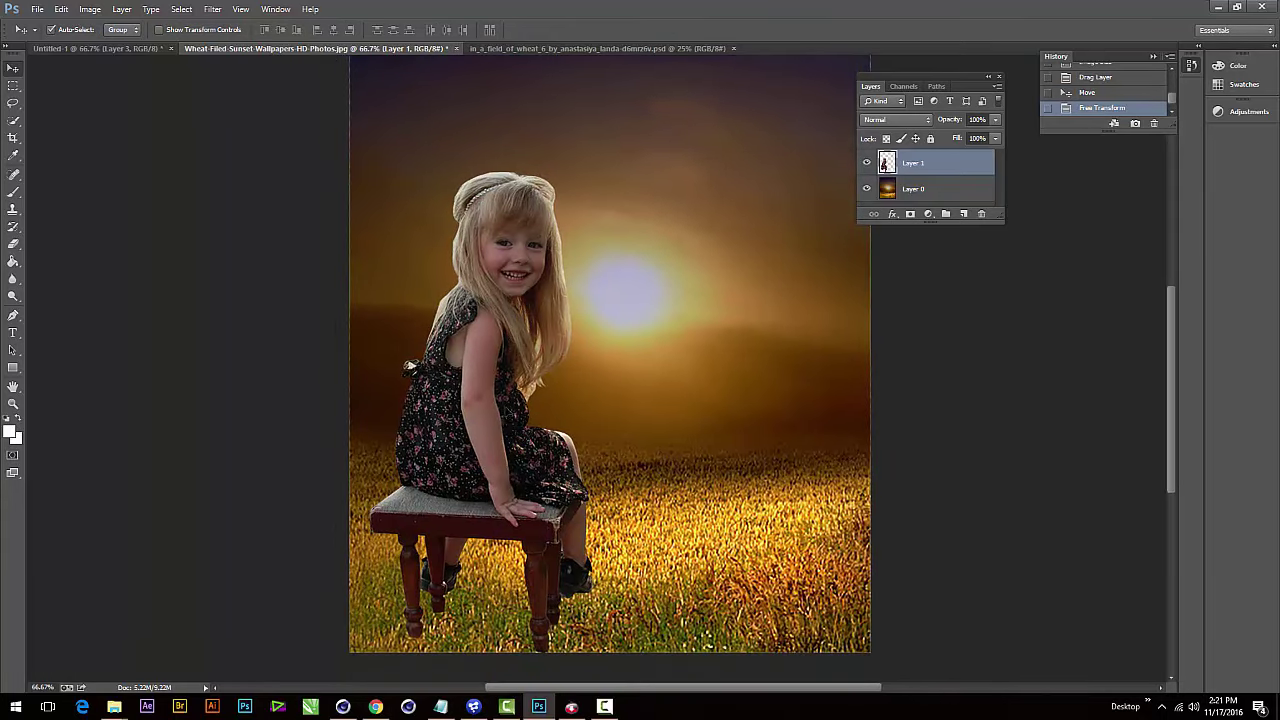
left_click_drag(515, 380, 512, 374)
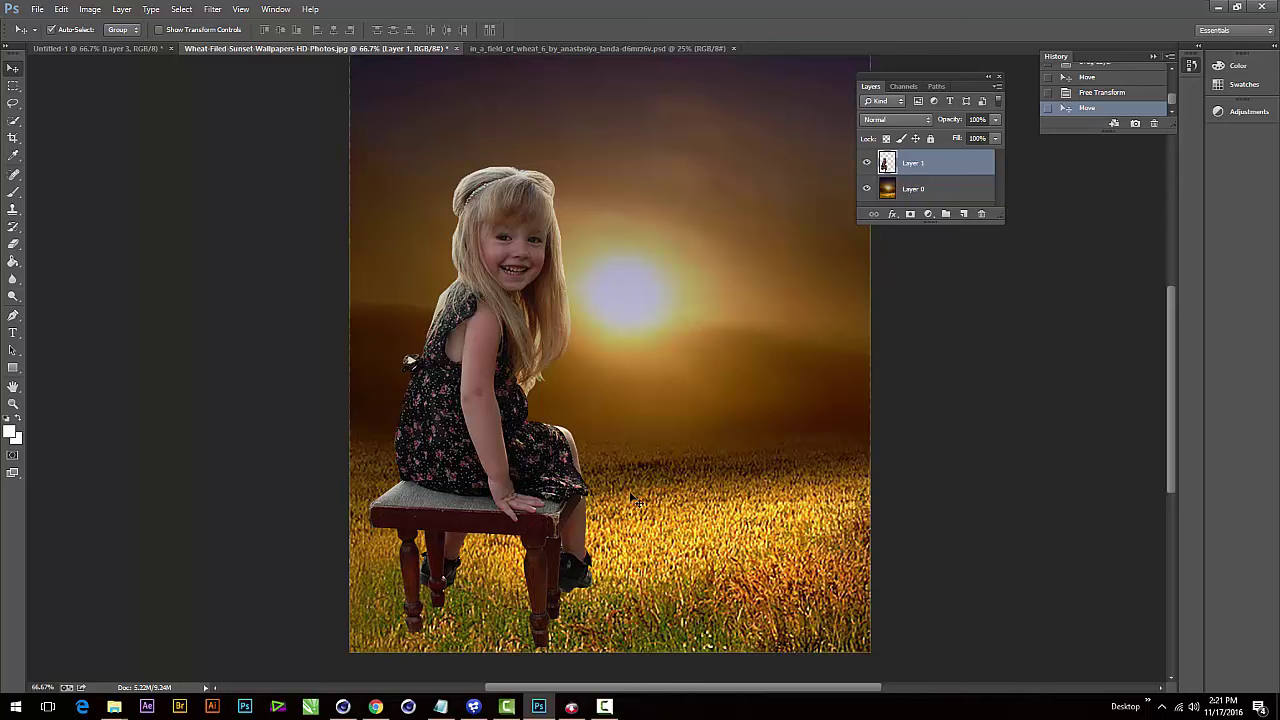
- Nudge the girl up-right, then scale her and the stool to about 90%, shifted slightly down-left
key("ctrl+minus")
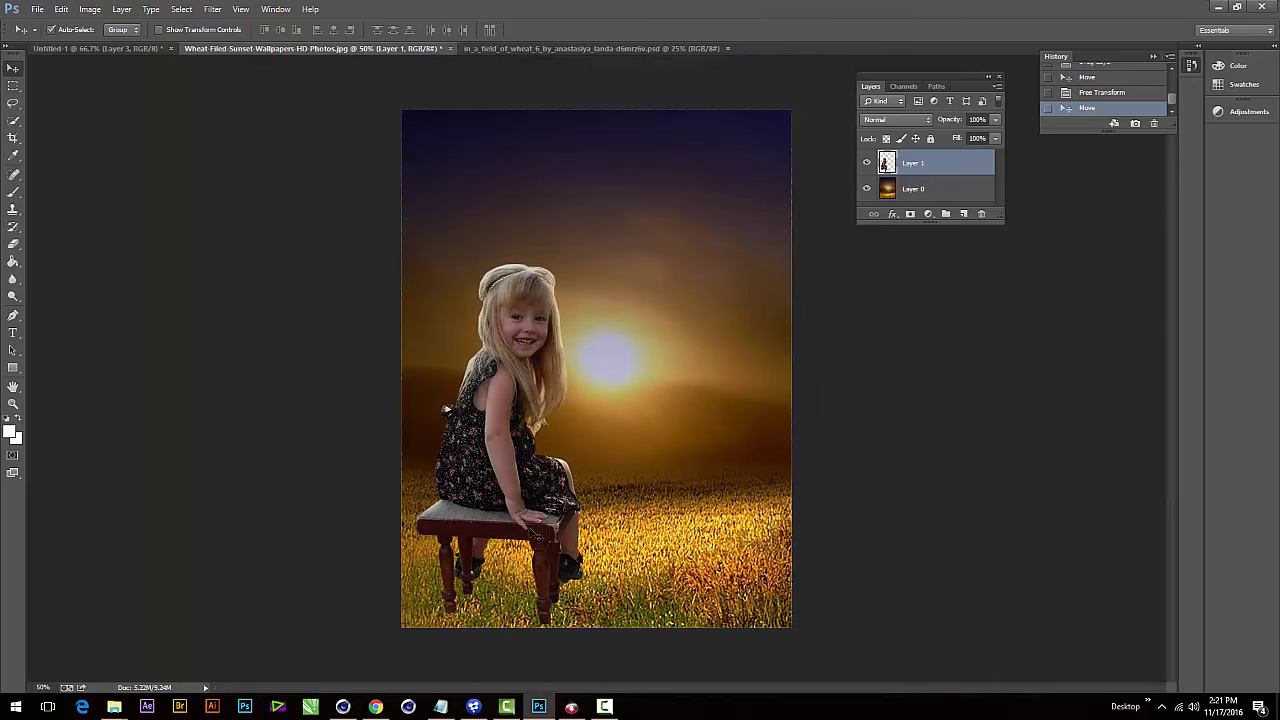
left_click_drag(539, 537, 563, 512)
key("ctrl+t")
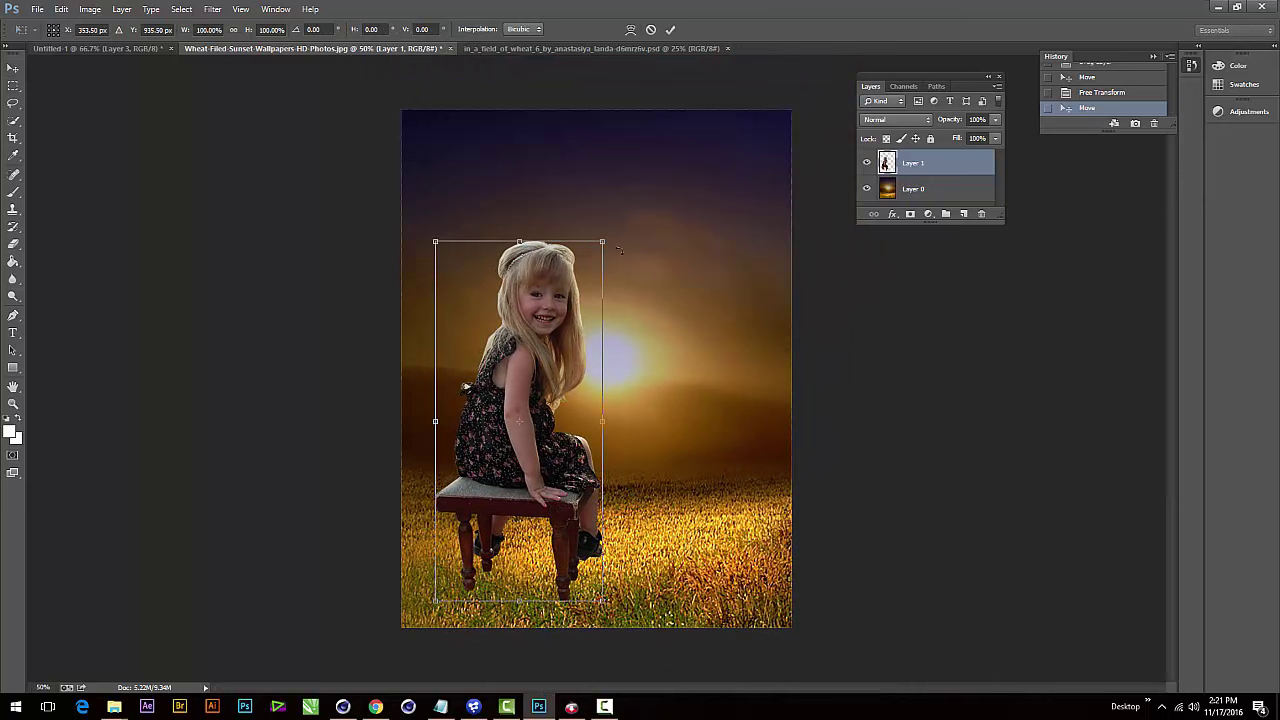
left_click_drag(603, 242, 594, 261)
mouse_move(543, 496)
left_mouse_down()
mouse_move(535, 510)
mouse_move(553, 511)
left_mouse_up()
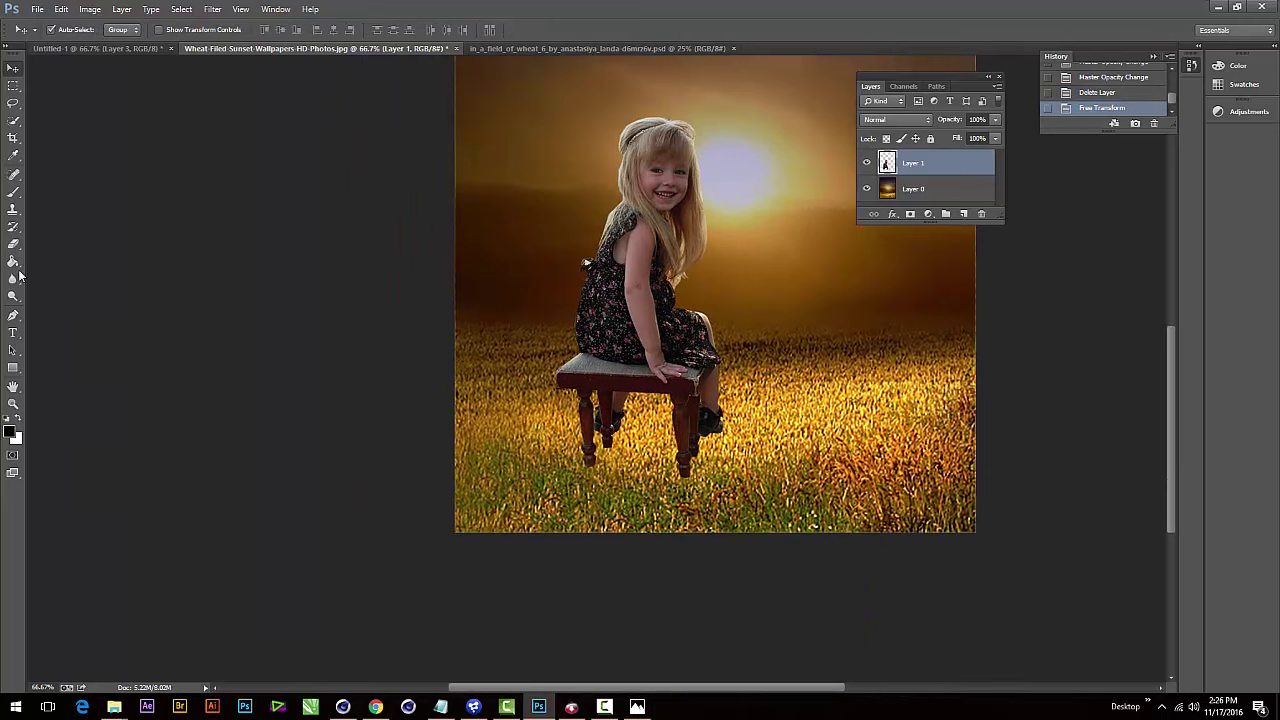
- On a new layer below the girl, paint black shadows at 71% brush opacity under the stool and boot
left_click(13, 194)
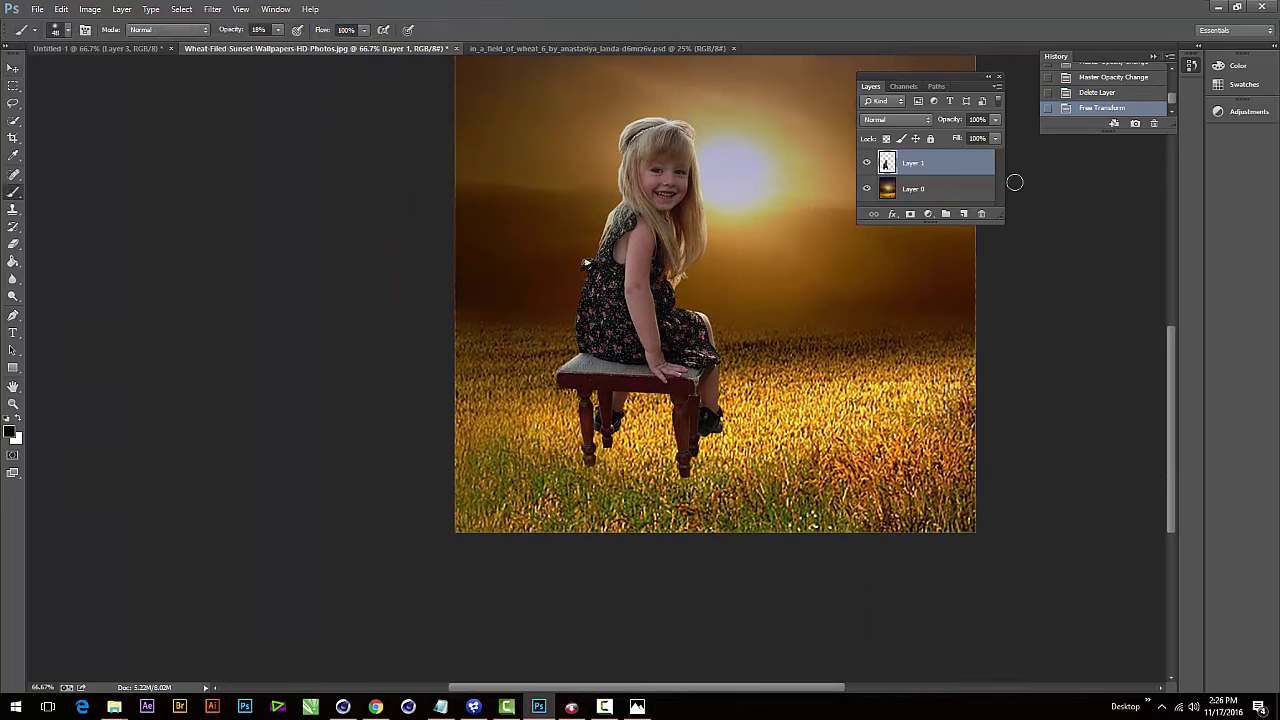
left_click(963, 213, "ctrl")
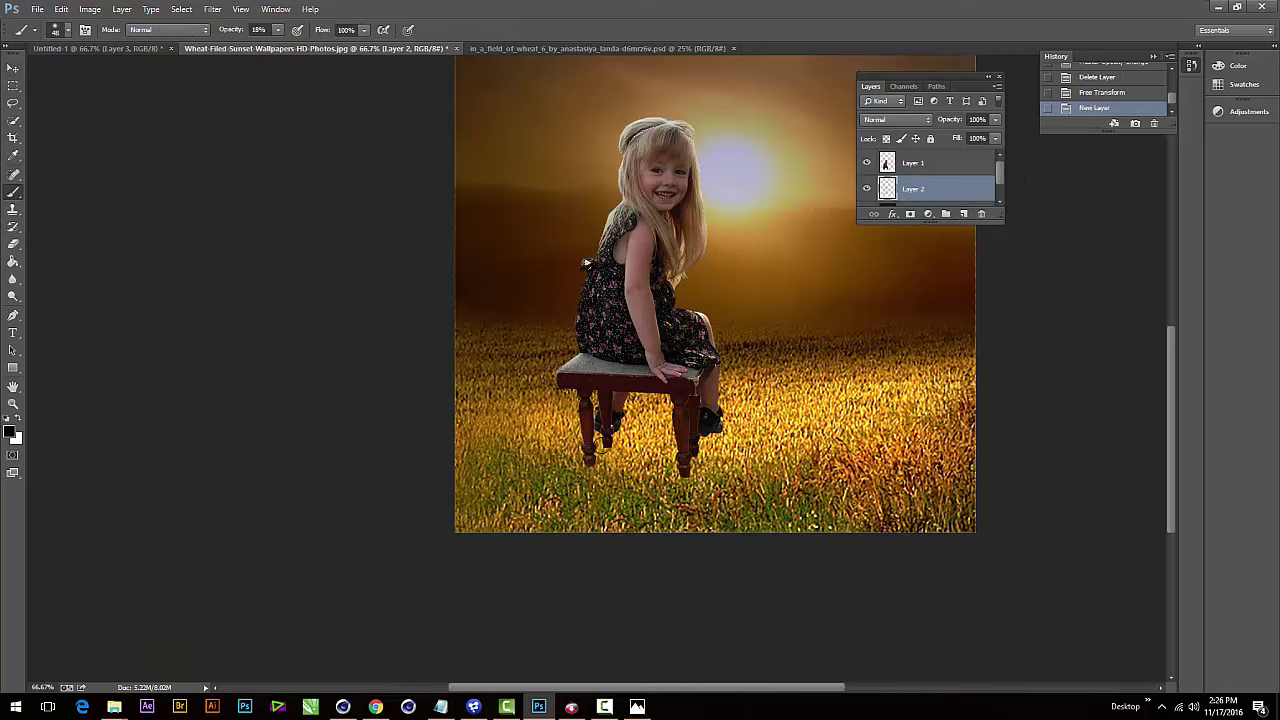
mouse_move(601, 440)
left_mouse_down()
mouse_move(590, 465)
mouse_move(545, 485)
mouse_move(565, 478)
left_mouse_up()
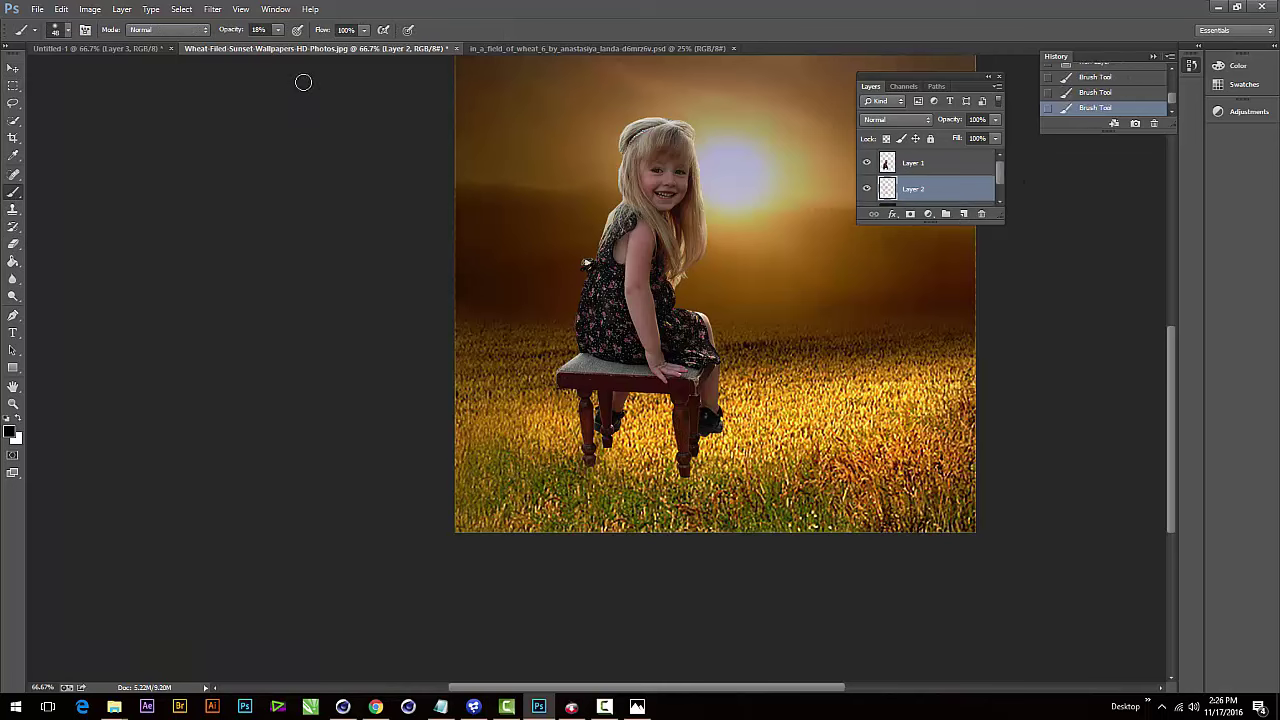
left_click(277, 30)
left_click_drag(309, 52, 319, 52)
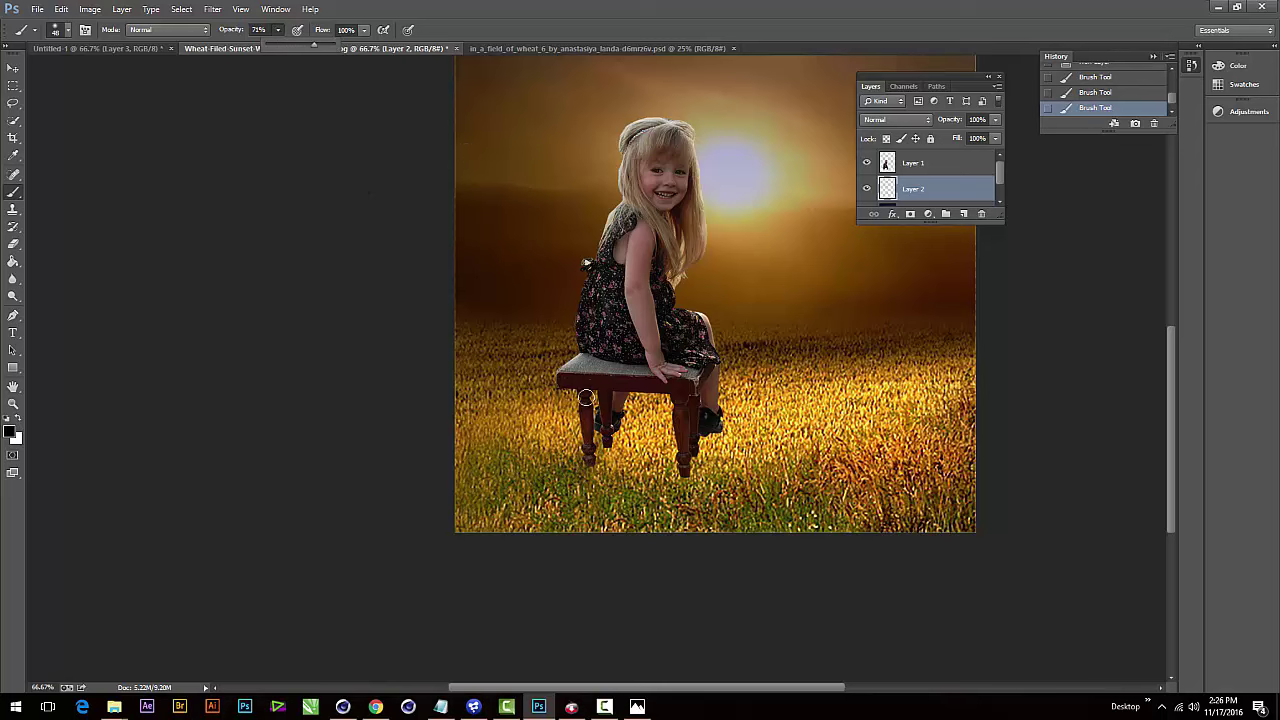
mouse_move(600, 425)
left_mouse_down()
mouse_move(580, 450)
mouse_move(588, 465)
mouse_move(560, 490)
left_mouse_up()
left_click_drag(721, 430, 660, 525)
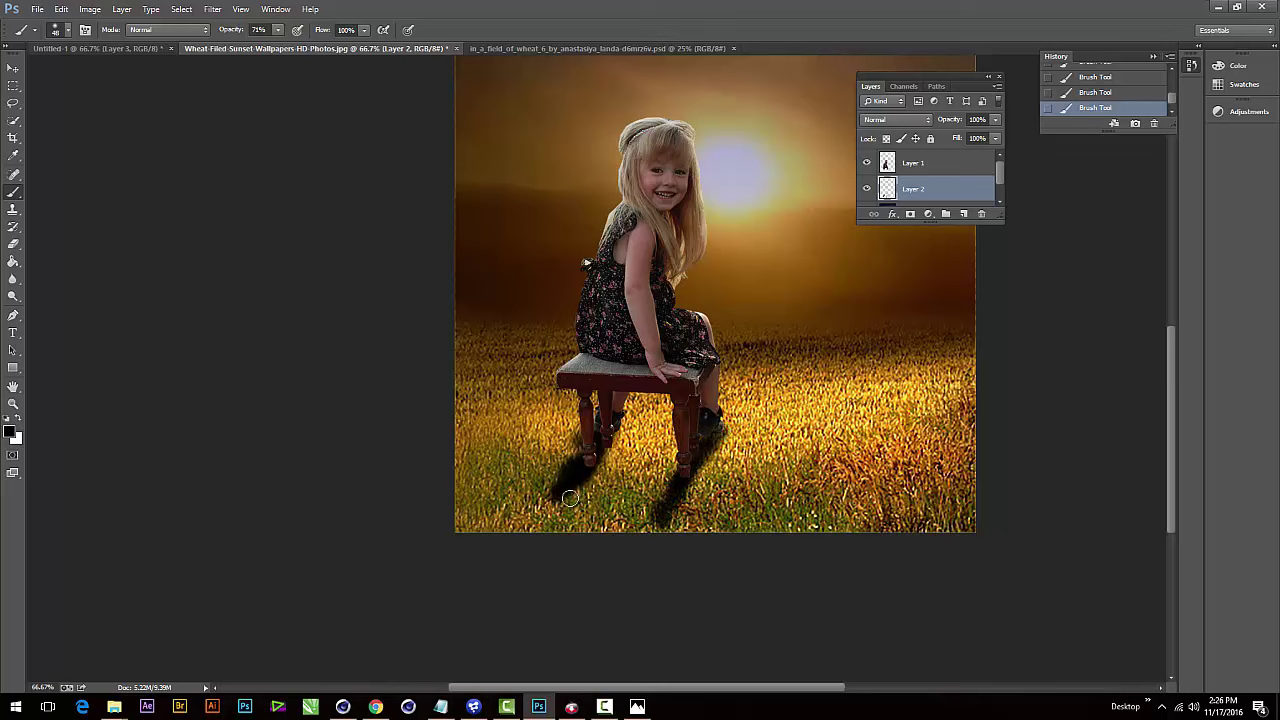
mouse_move(563, 506)
left_mouse_down()
mouse_move(665, 520)
mouse_move(541, 515)
mouse_move(497, 531)
mouse_move(654, 528)
mouse_move(654, 517)
mouse_move(563, 503)
mouse_move(549, 518)
left_mouse_up()
key("ctrl+z")
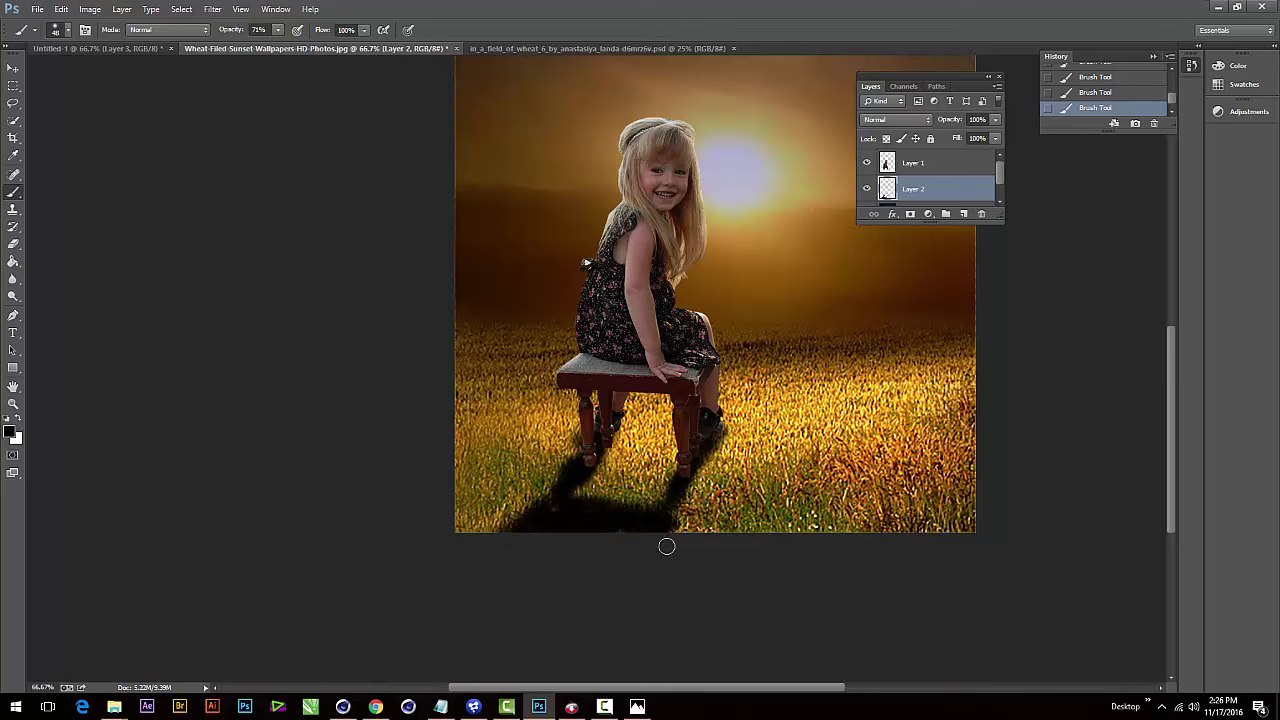
- Darken the shadows at the stool's bottom right, the bottom-left grass, and beside both legs
left_click_drag(666, 523, 673, 524)
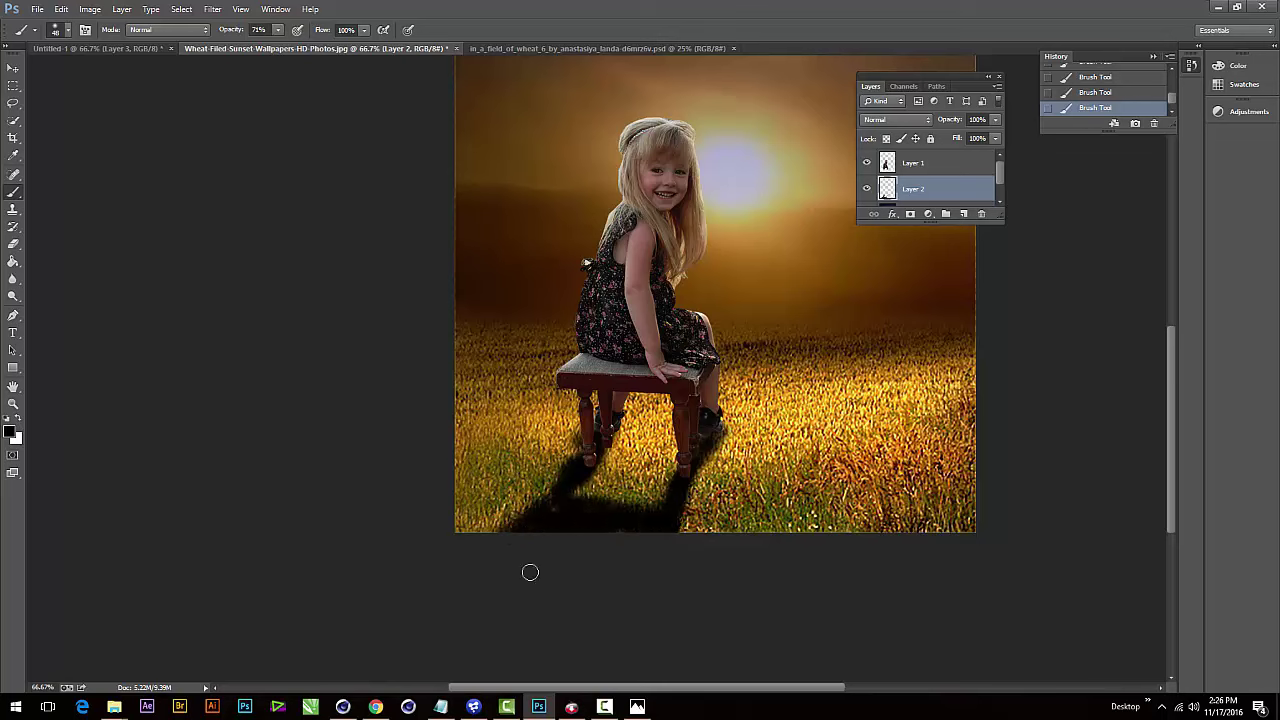
left_click_drag(492, 527, 531, 520)
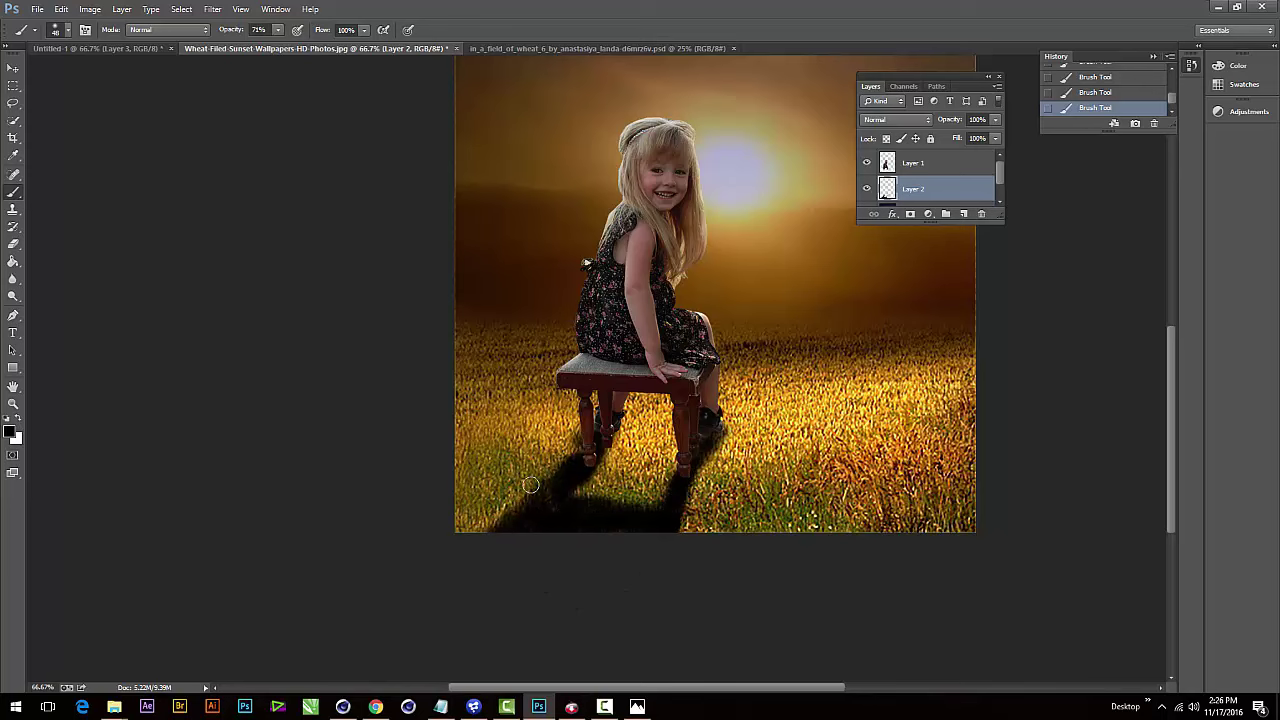
left_click_drag(598, 434, 533, 487)
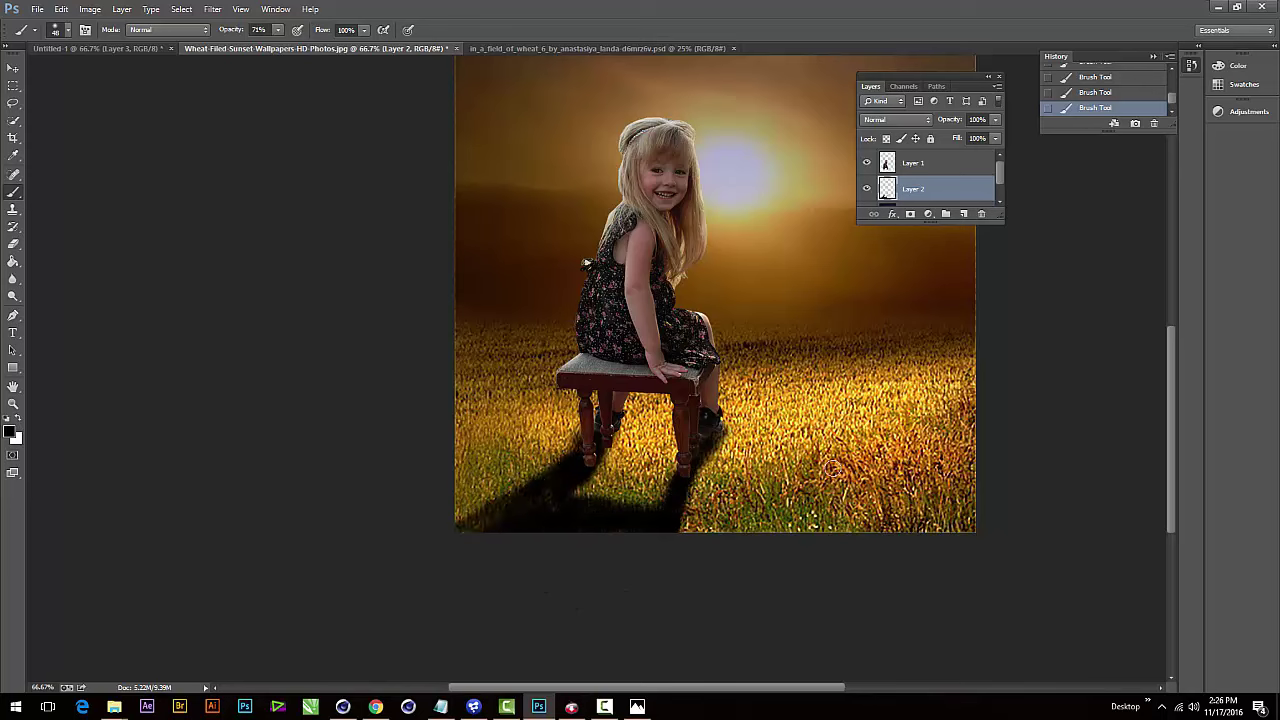
mouse_move(719, 431)
left_mouse_down()
mouse_move(703, 468)
mouse_move(712, 446)
left_mouse_up()
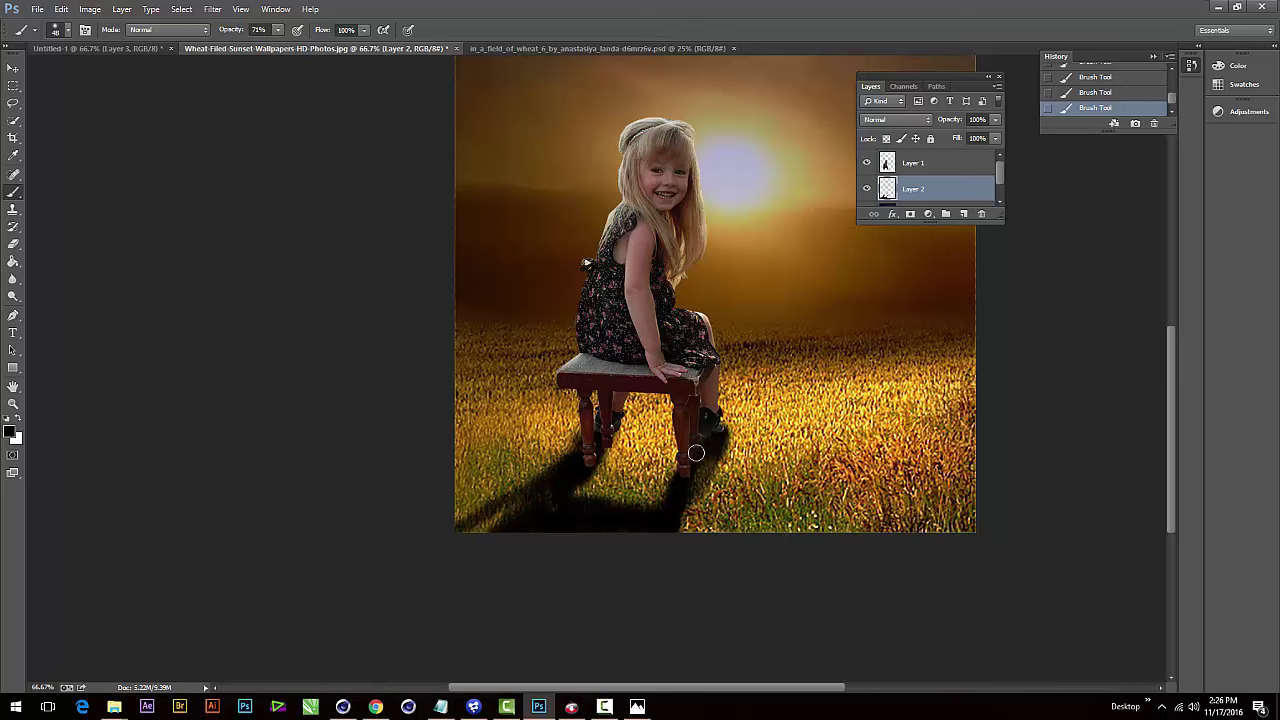
mouse_move(604, 424)
left_mouse_down()
mouse_move(614, 444)
mouse_move(602, 466)
left_mouse_up()
- Soften the shadow layer with a Gaussian Blur of about 8.2 pixels
left_click(212, 10)
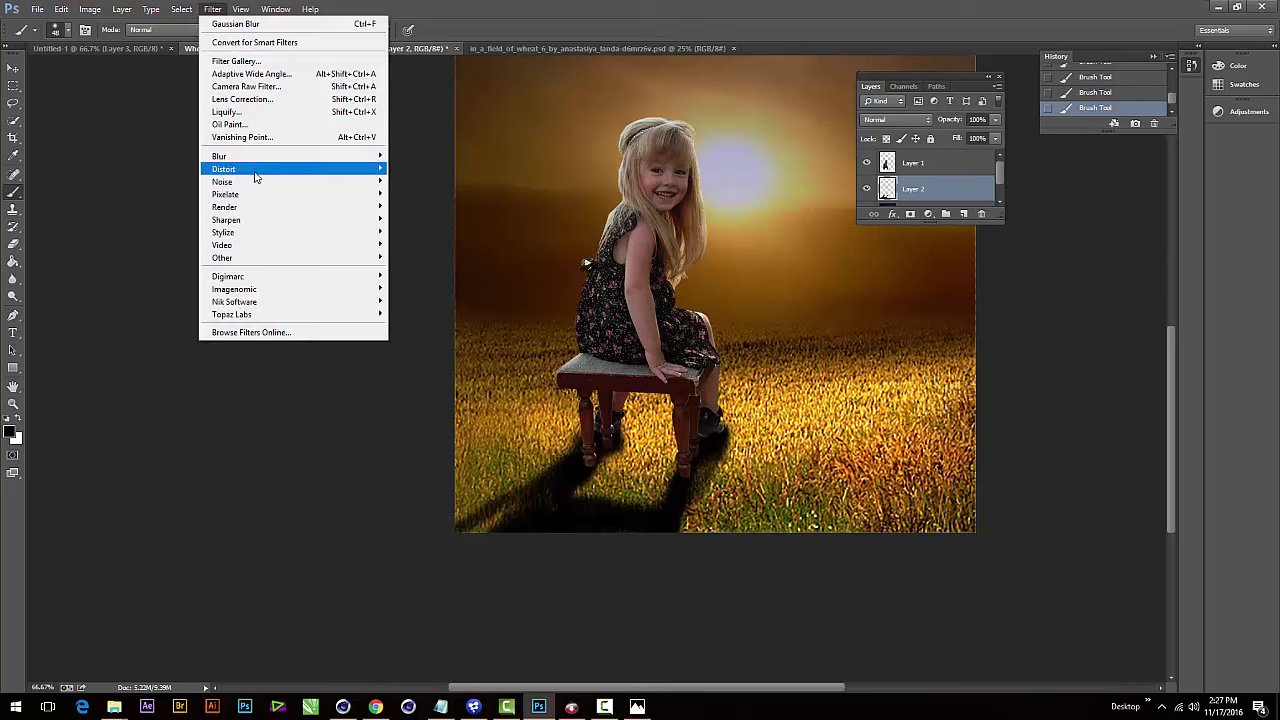
left_click(455, 253)
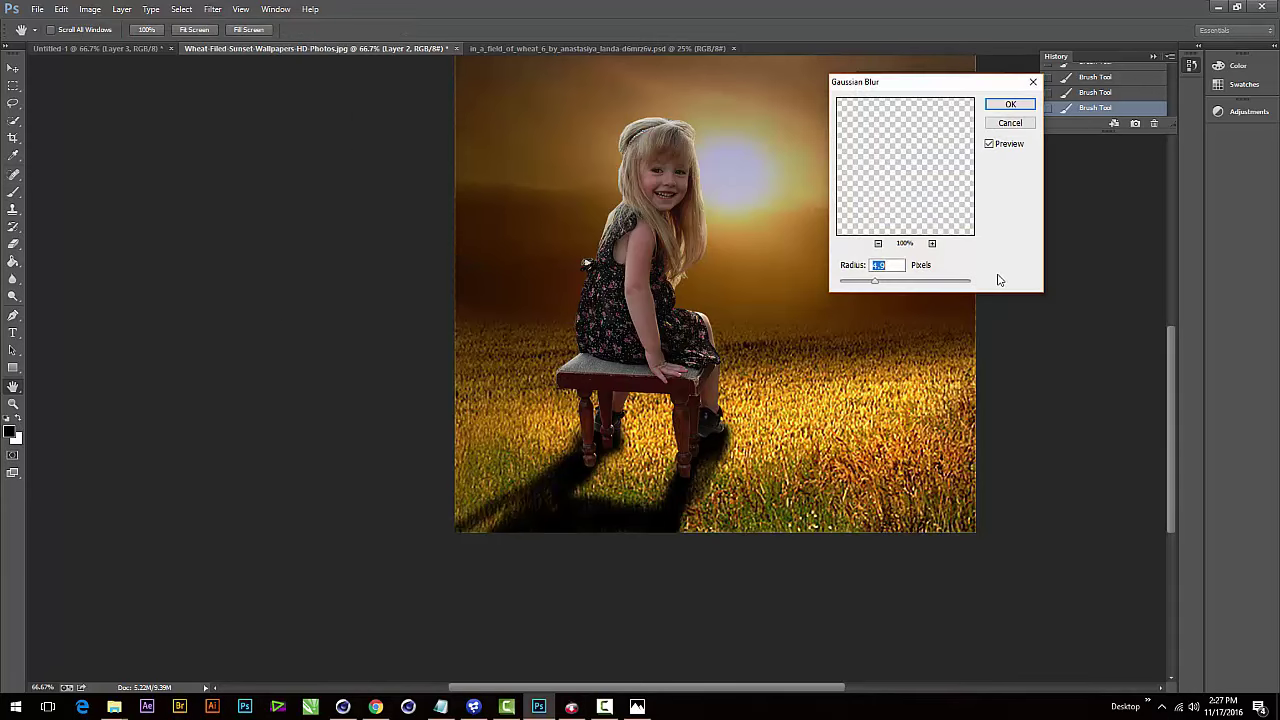
left_click_drag(876, 287, 887, 287)
left_click(1010, 104)
- Streak the shadow with a Motion Blur at a 35° angle and 115-pixel distance
left_click(212, 9)
mouse_move(219, 156)
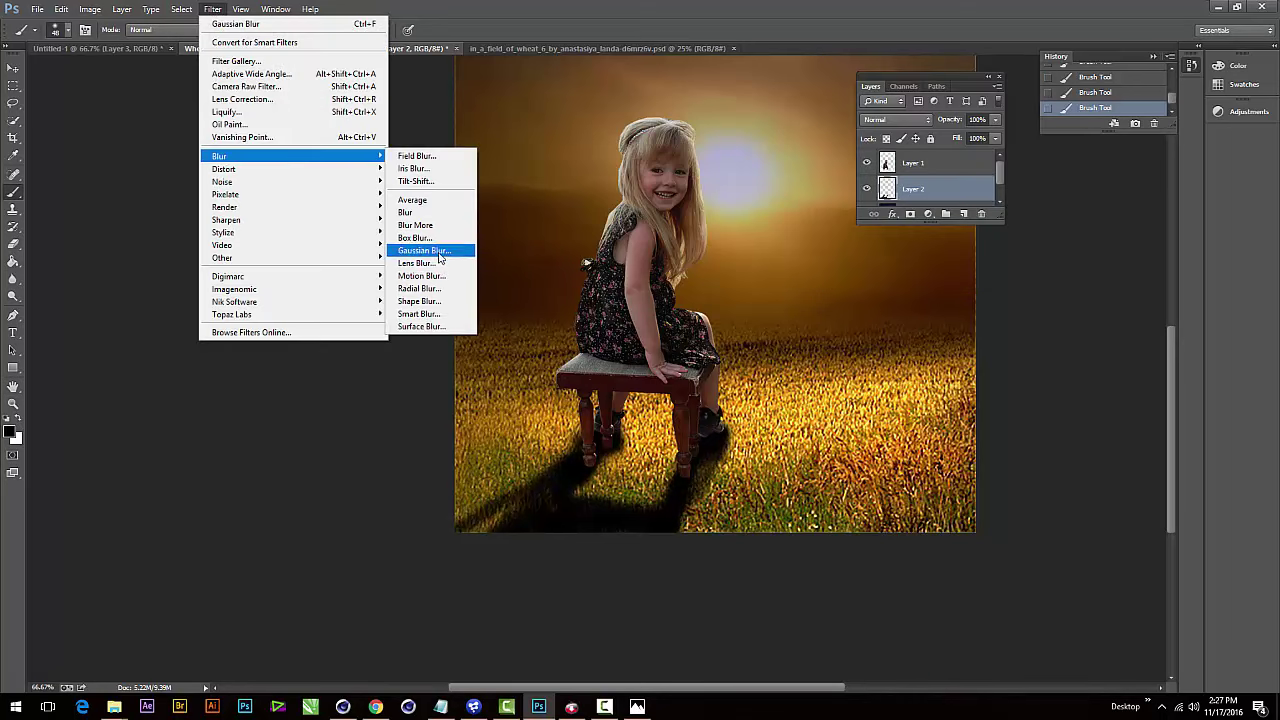
left_click(444, 277)
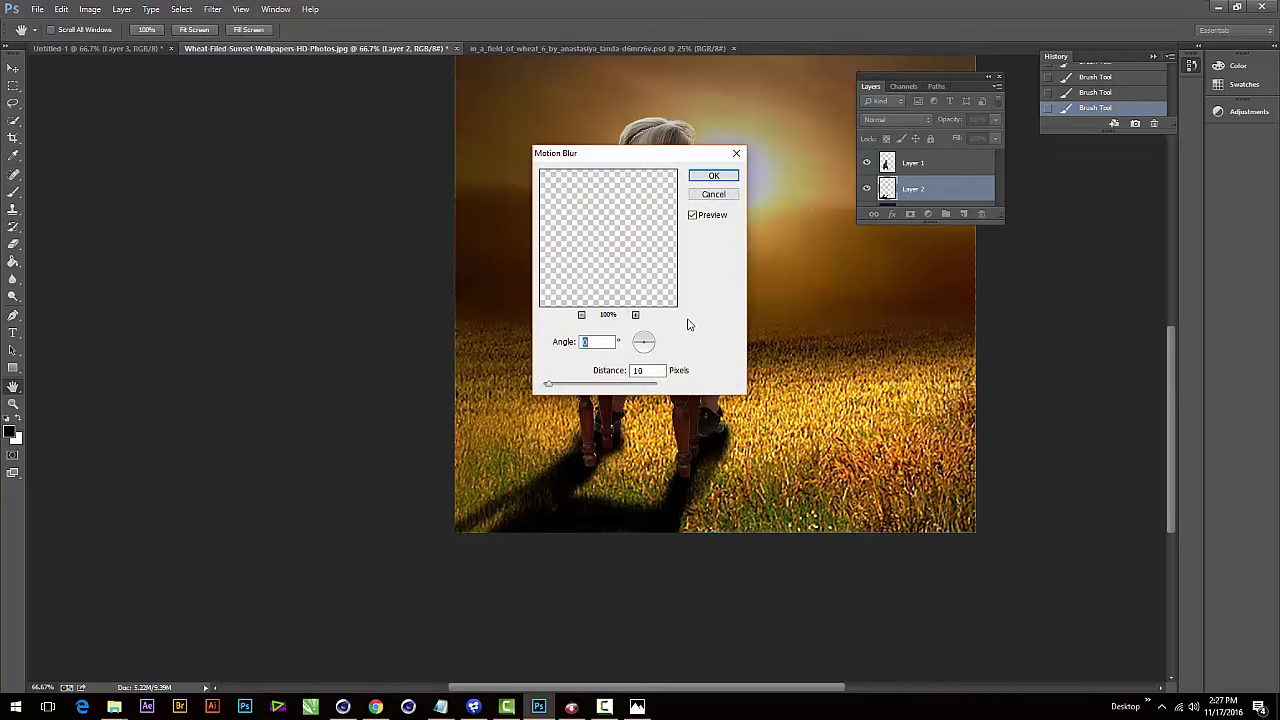
left_click_drag(562, 390, 569, 390)
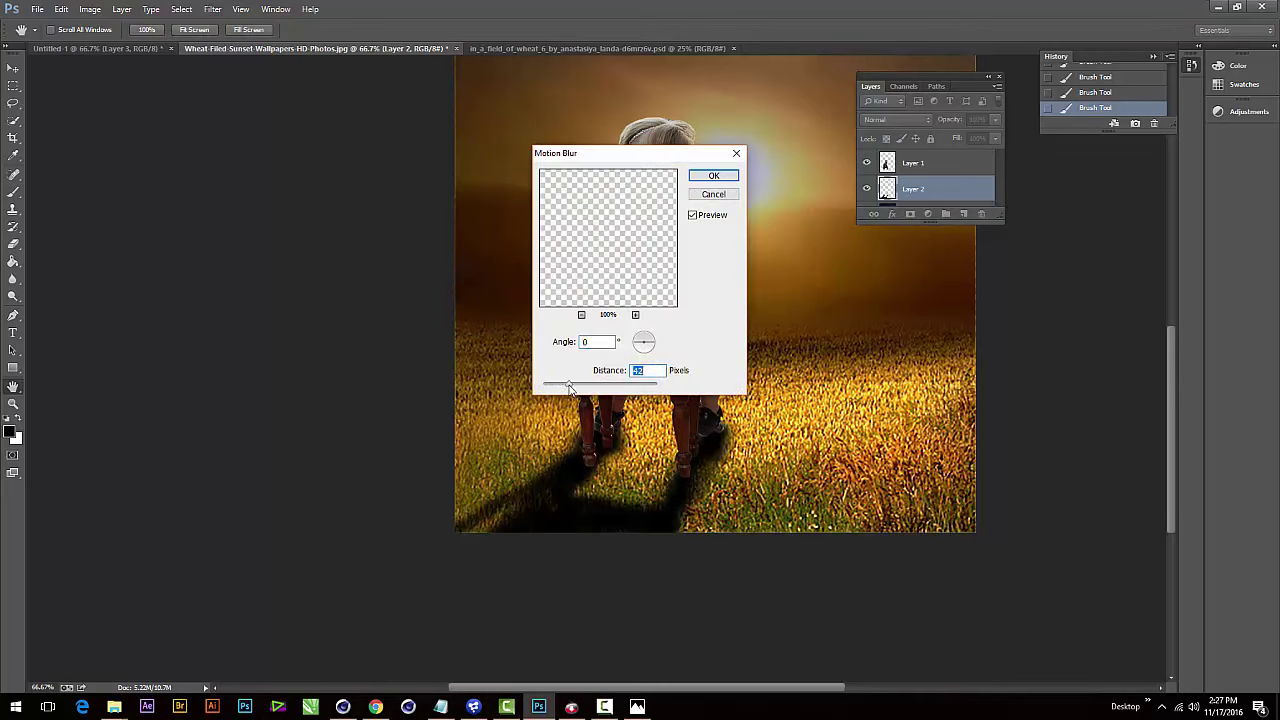
left_click_drag(650, 345, 636, 352)
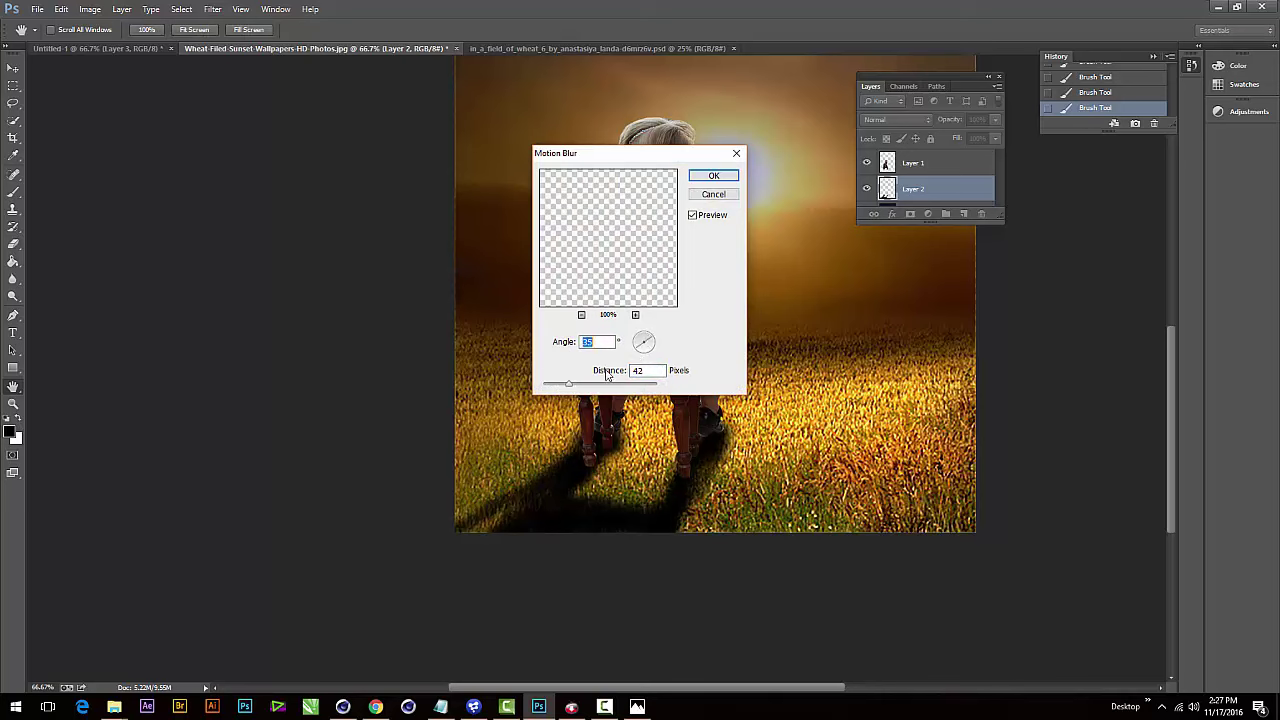
left_click_drag(586, 390, 590, 393)
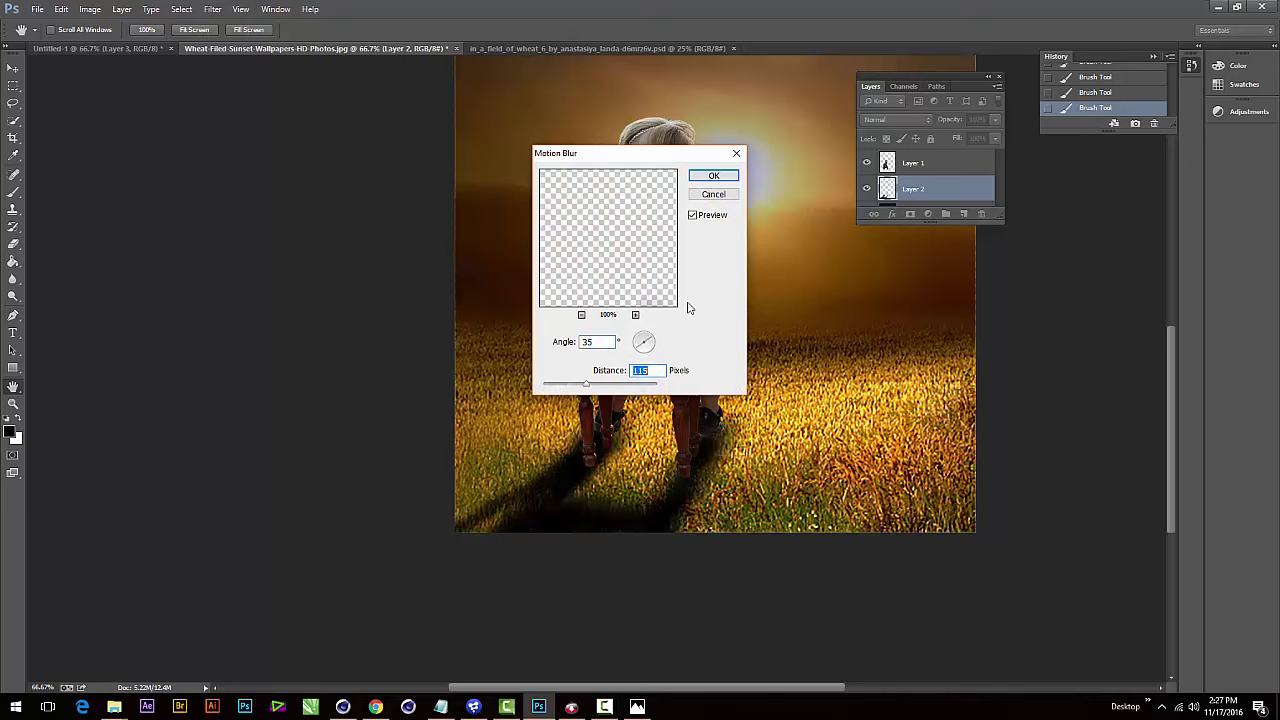
left_click(713, 176)
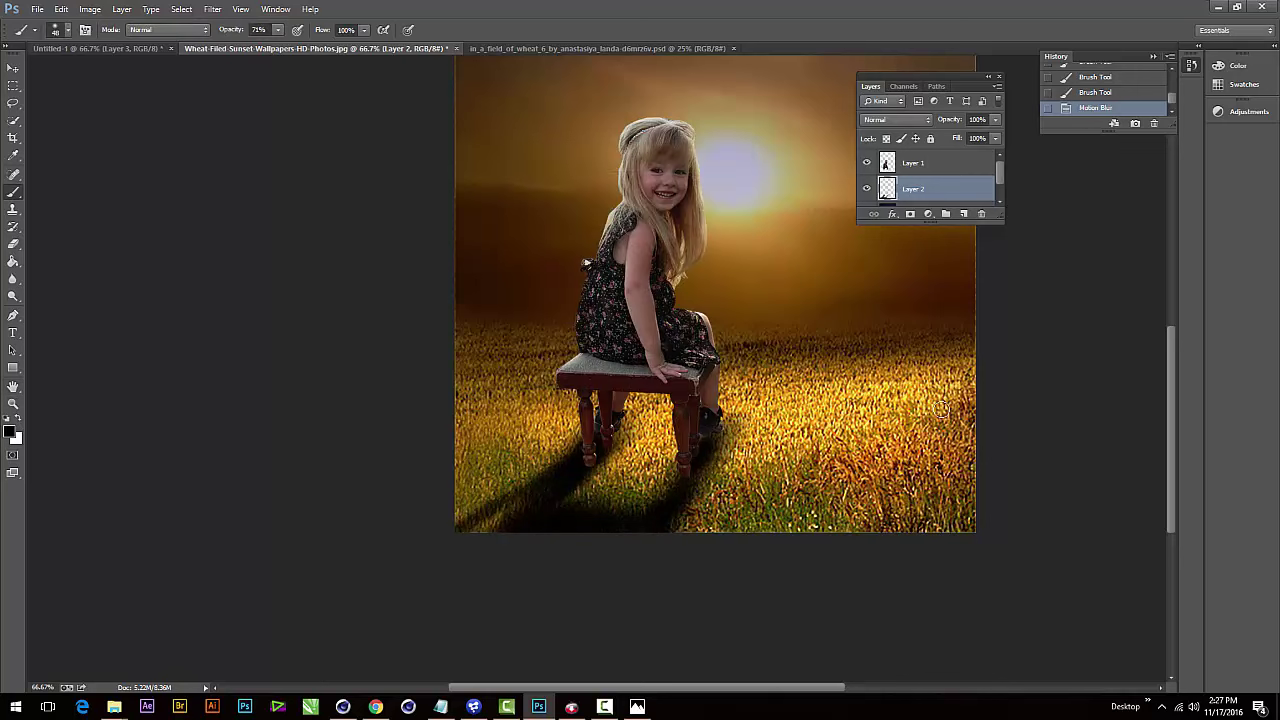
- Blend the shadow layer as Multiply at 70% opacity and add a new empty layer
left_click(880, 120)
left_click(900, 176)
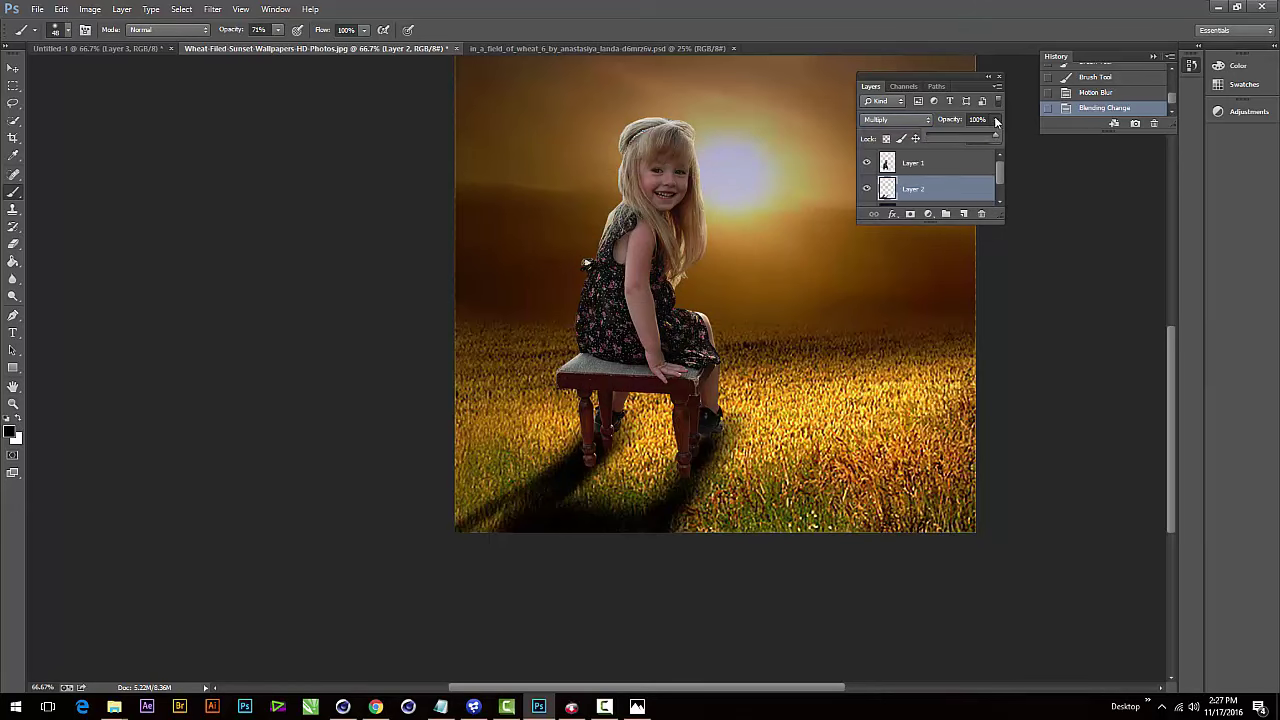
left_click_drag(969, 135, 976, 138)
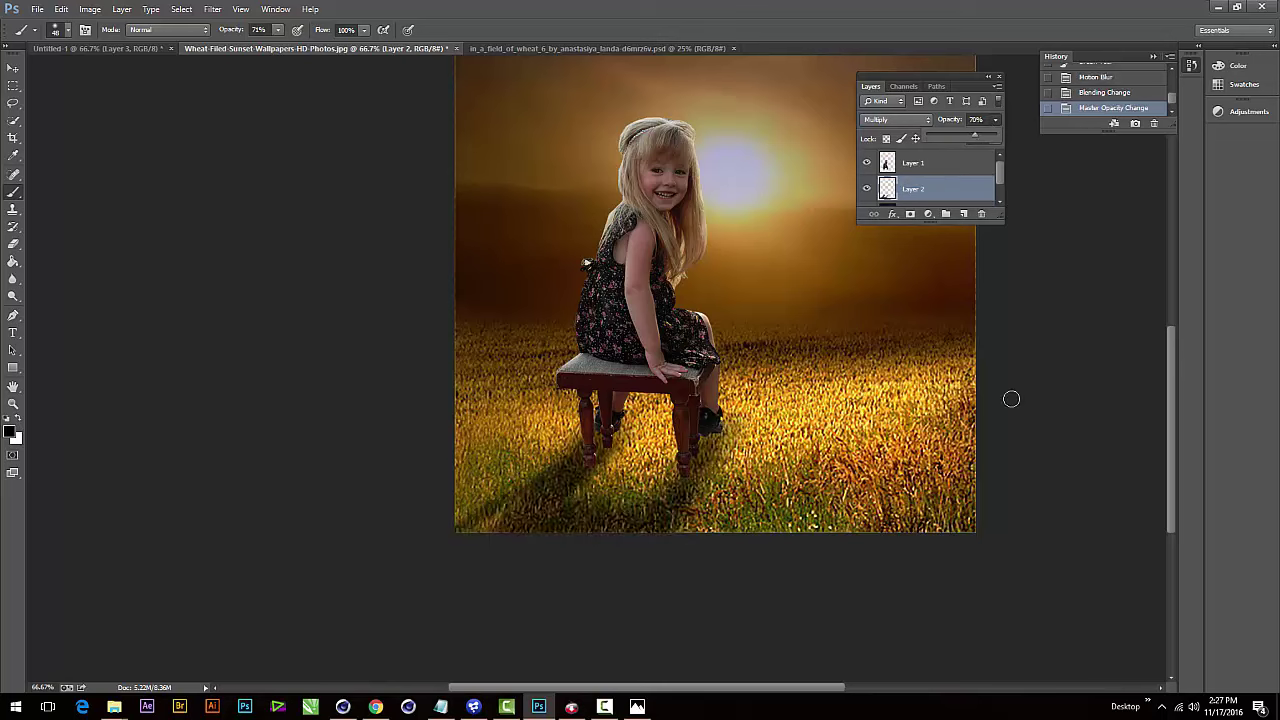
key("ctrl+plus")
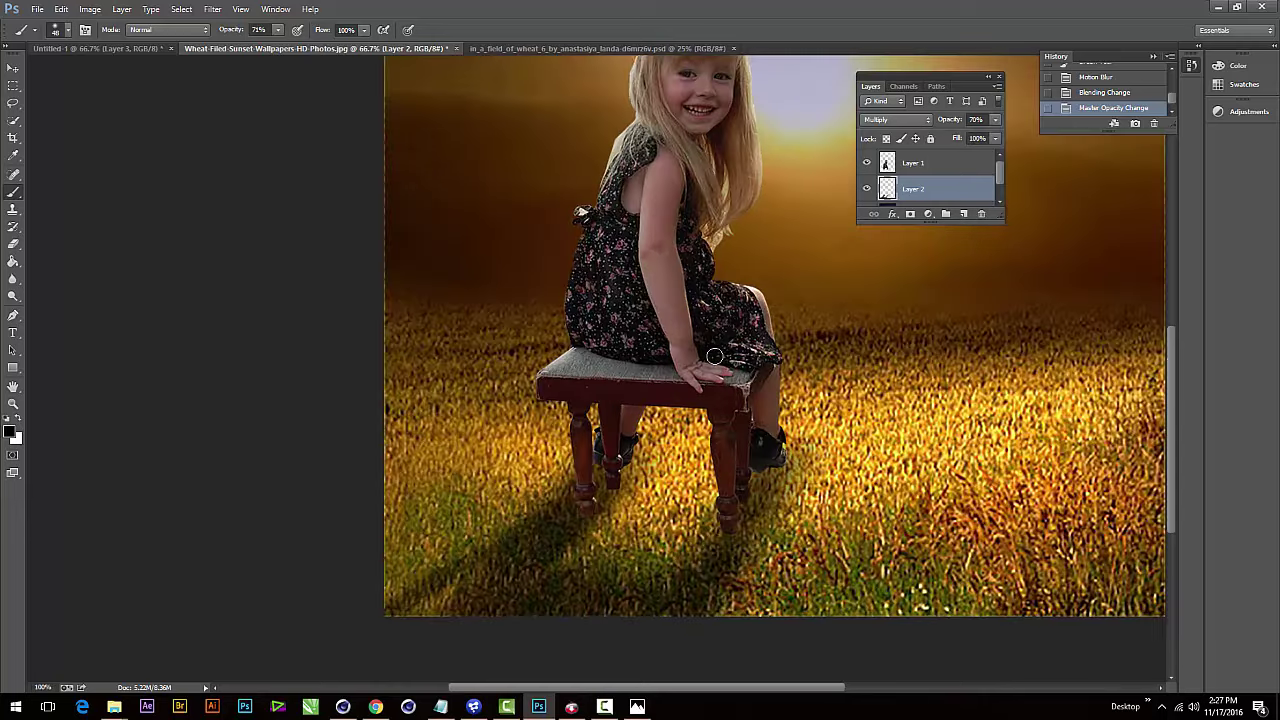
key("ctrl+plus")
left_click_drag(571, 308, 521, 230)
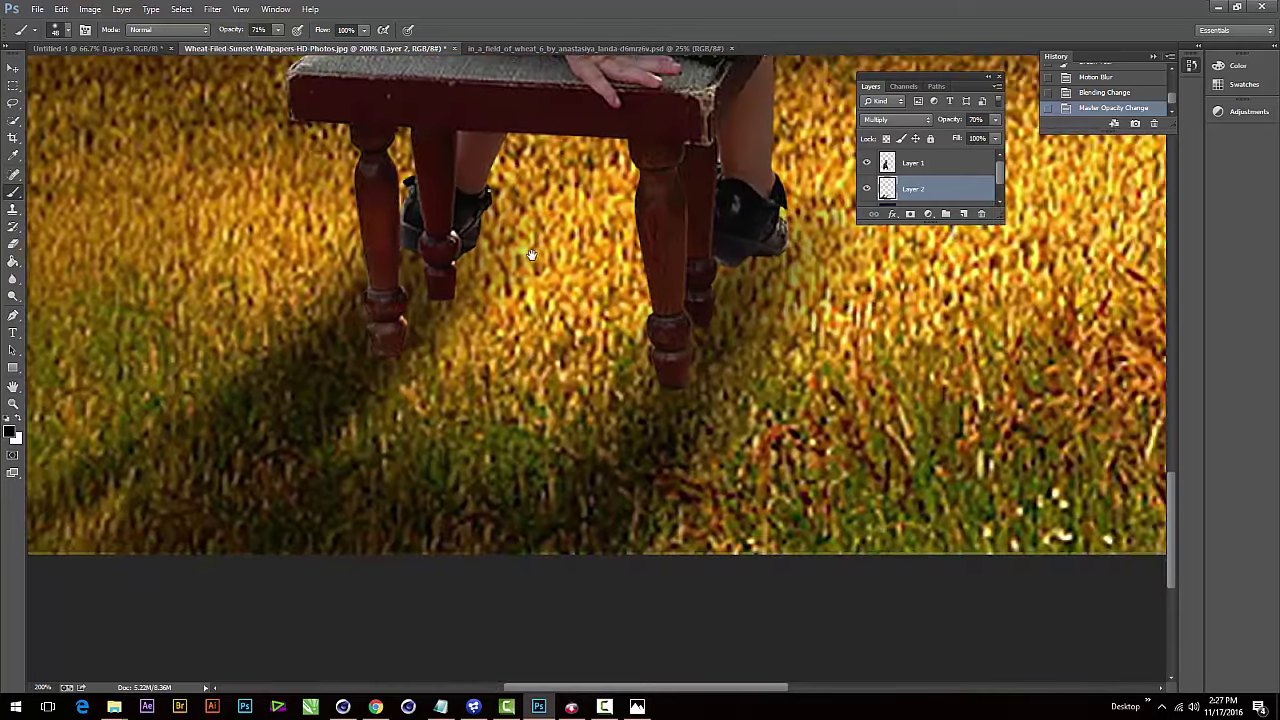
key("ctrl+minus")
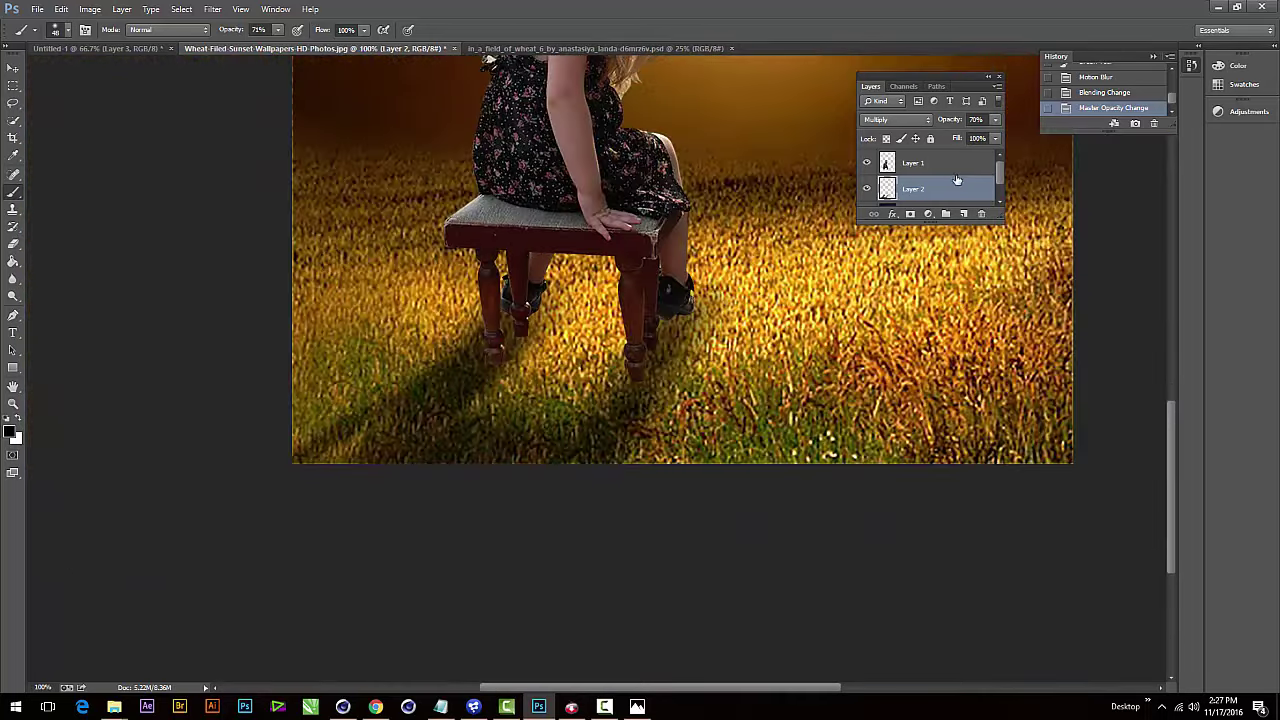
left_click(963, 213)
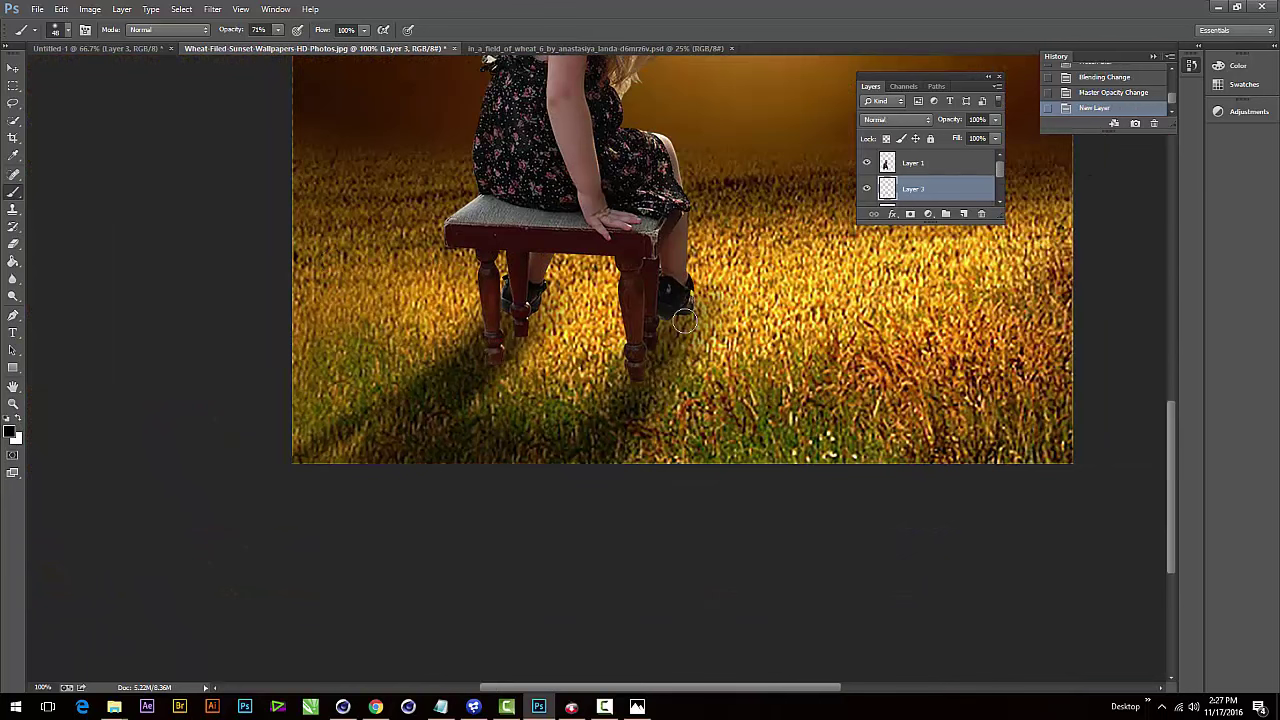
- Brush dark shadow around the boot and stool leg on Layer 3, then erase overspill with a size-100 eraser
left_click_drag(682, 314, 633, 370)
left_click(667, 318)
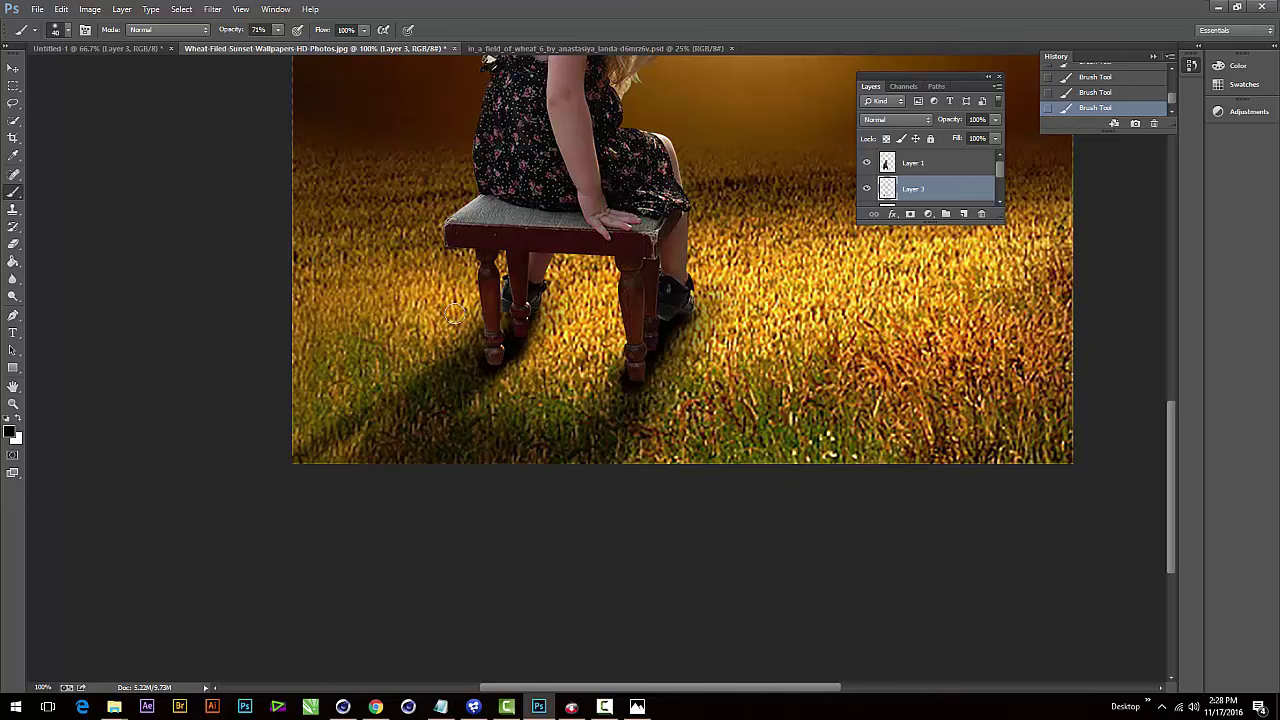
key("e")
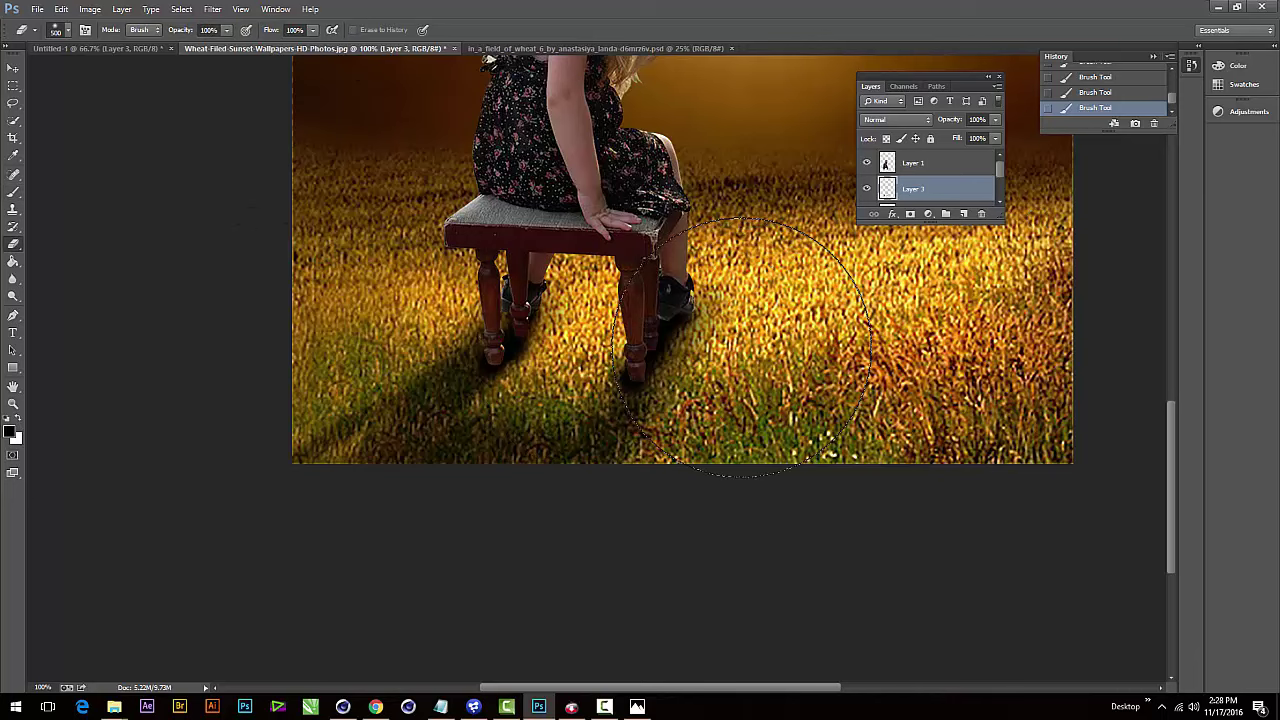
key("bracketleft")
key("bracketleft")
key("bracketleft")
left_click_drag(718, 357, 668, 385)
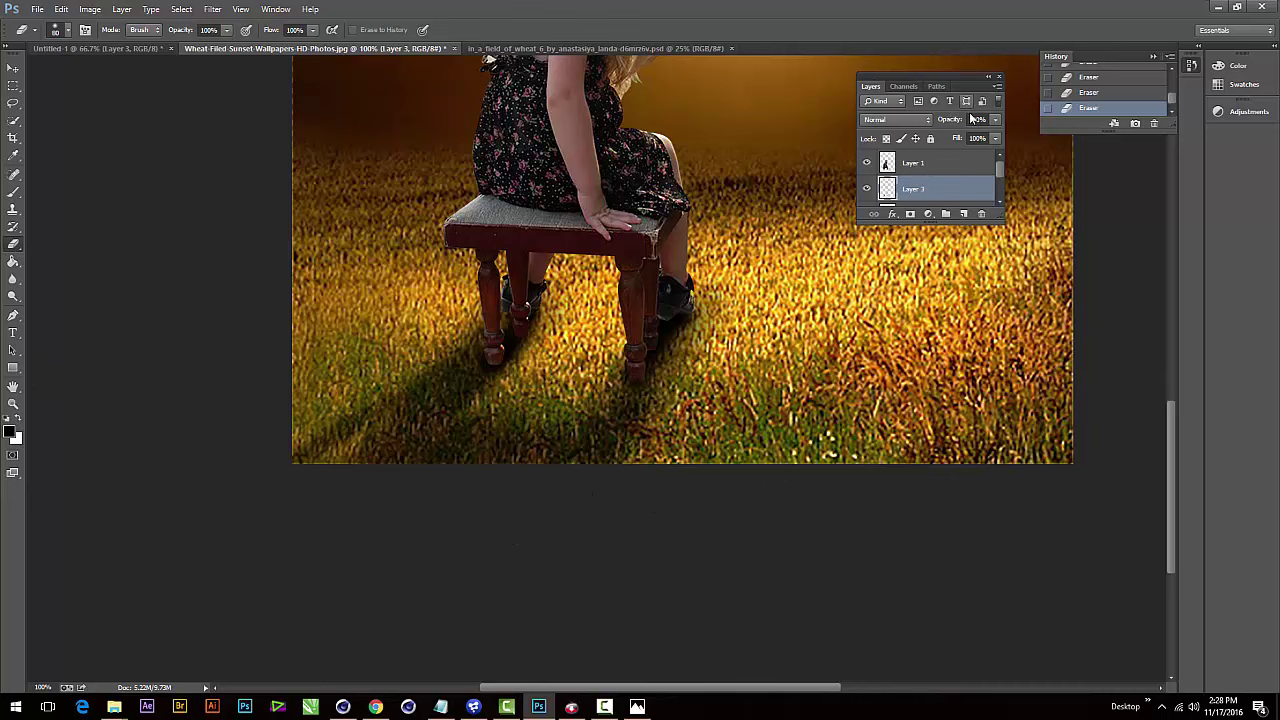
- Set Layer 3 to Multiply blend mode at 88% opacity
left_click(905, 119)
left_click(942, 161)
left_click(995, 119)
left_click_drag(993, 137, 976, 140)
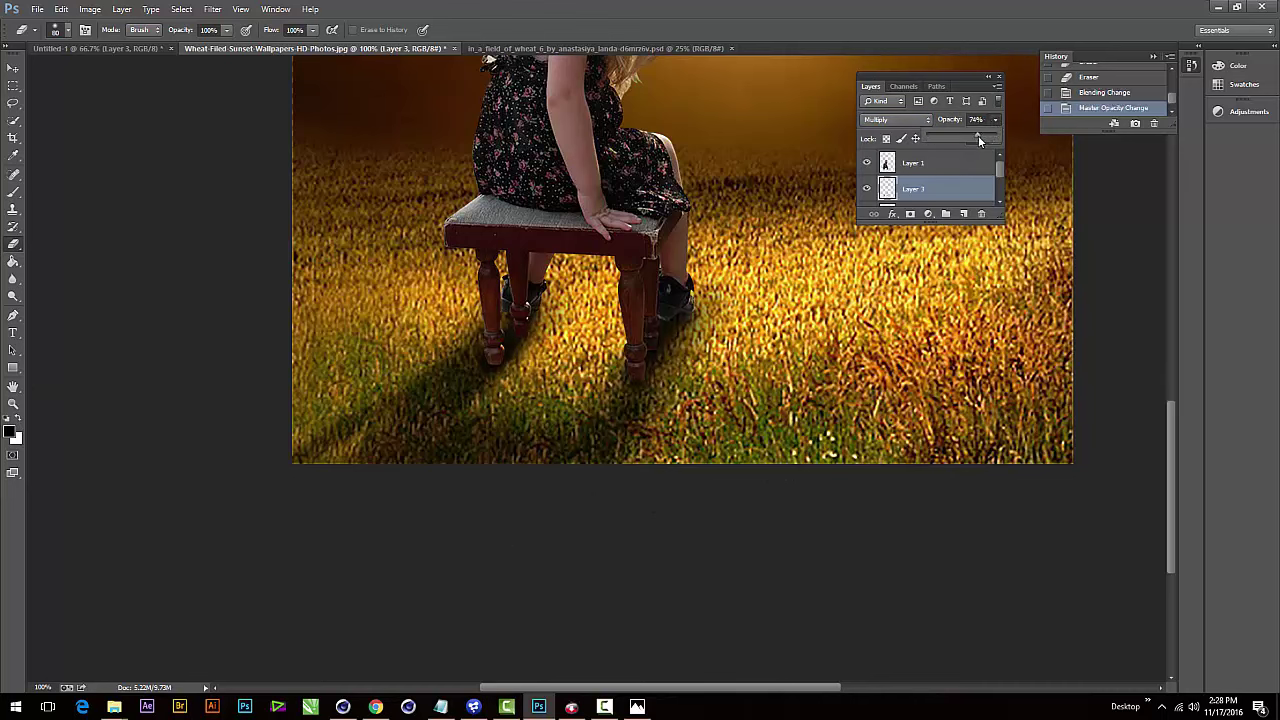
left_click_drag(983, 134, 989, 136)
- Zoom to 200% on the girl's face and select the girl's layer
key("ctrl+minus")
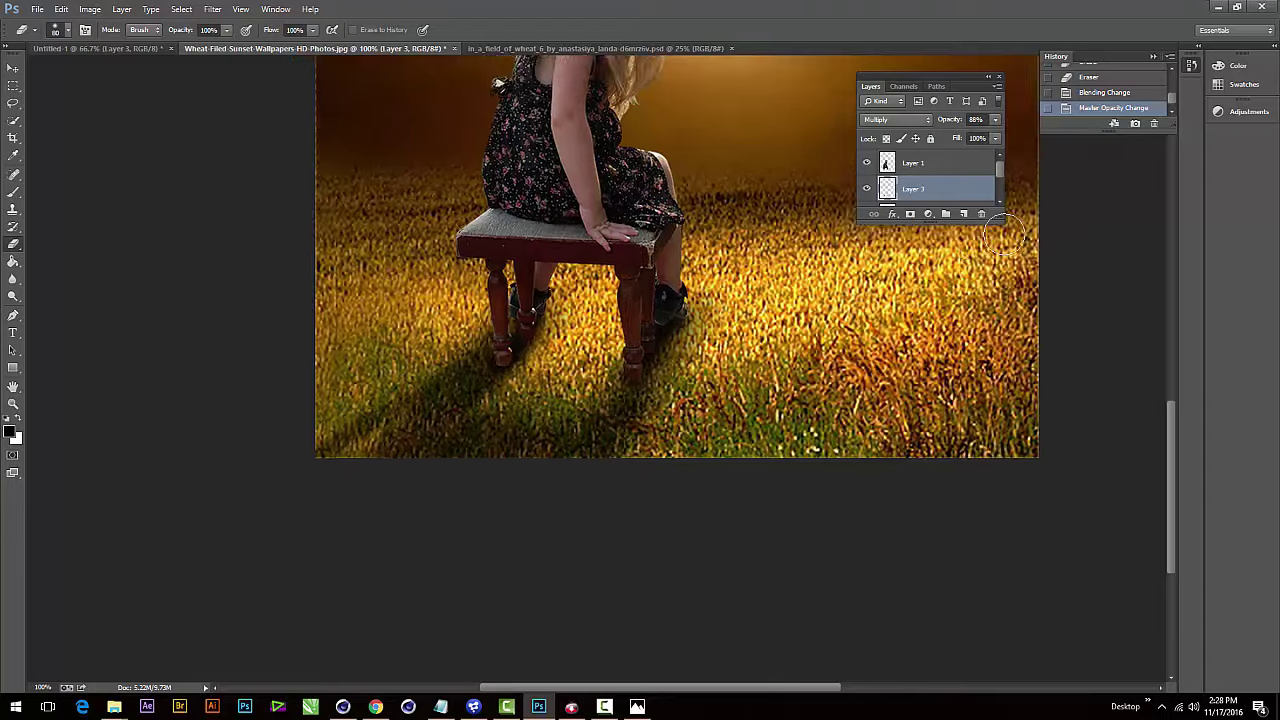
key("ctrl+minus")
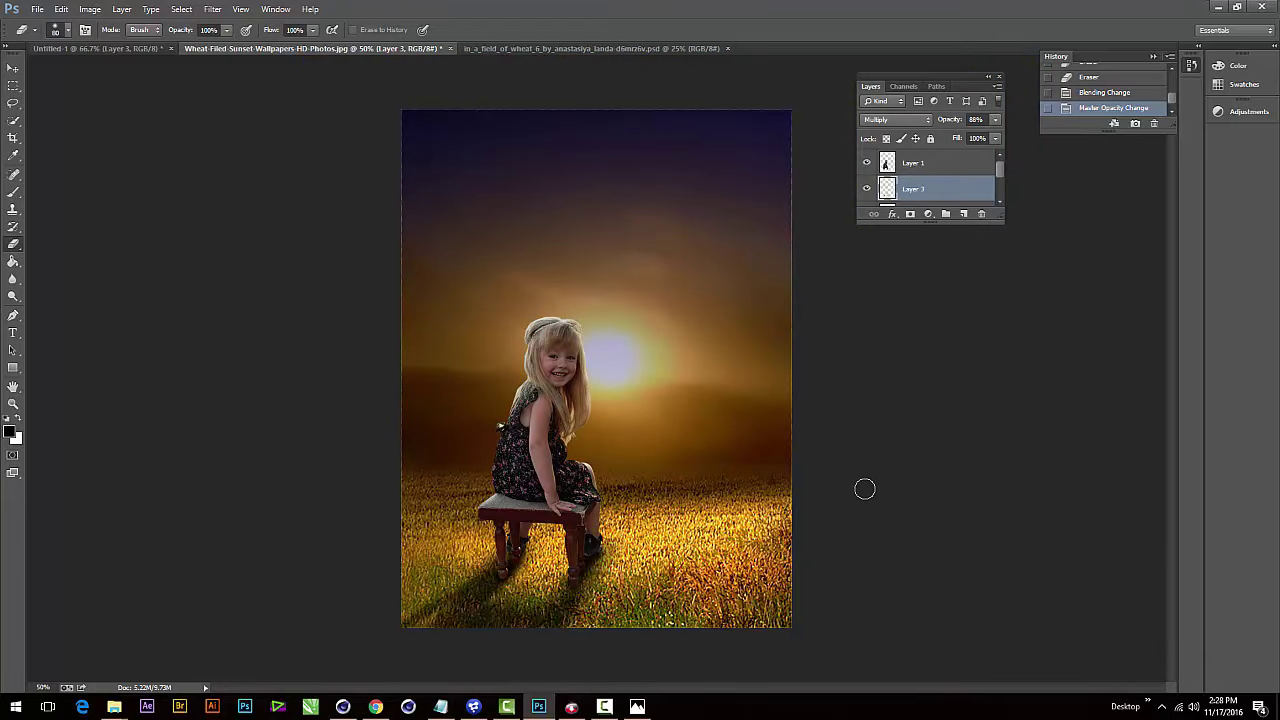
key("v")
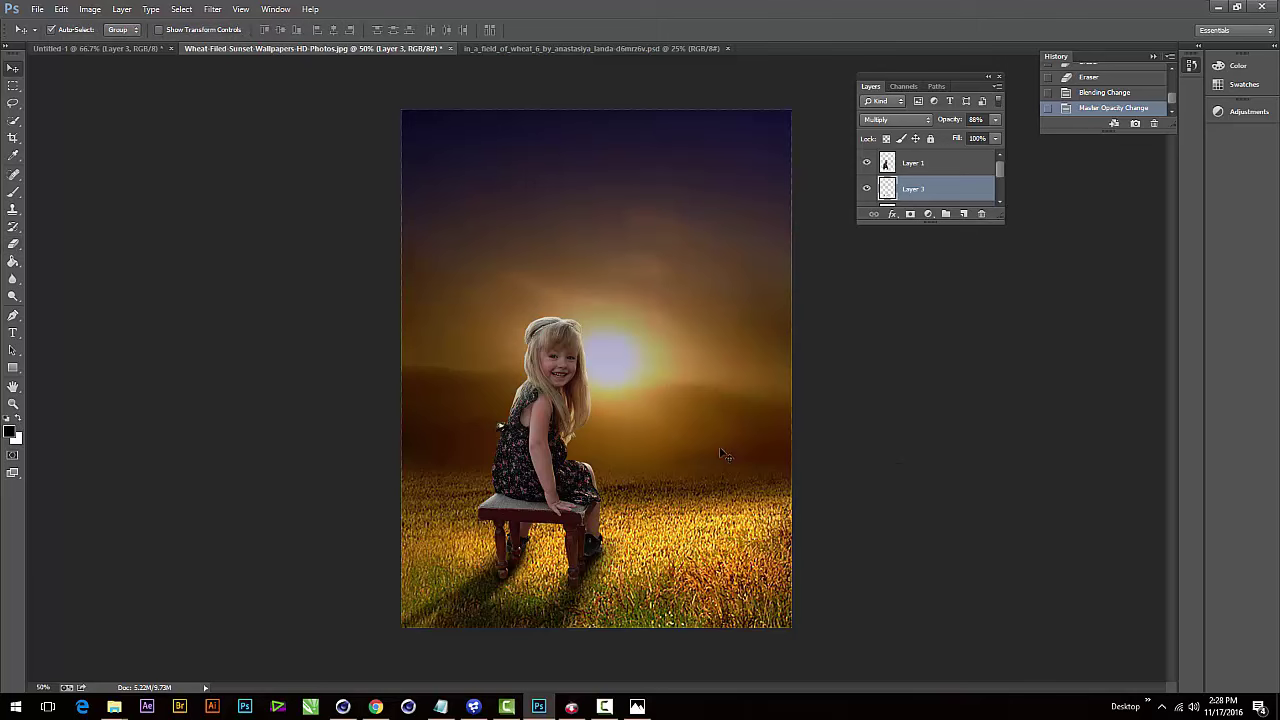
key("ctrl+plus")
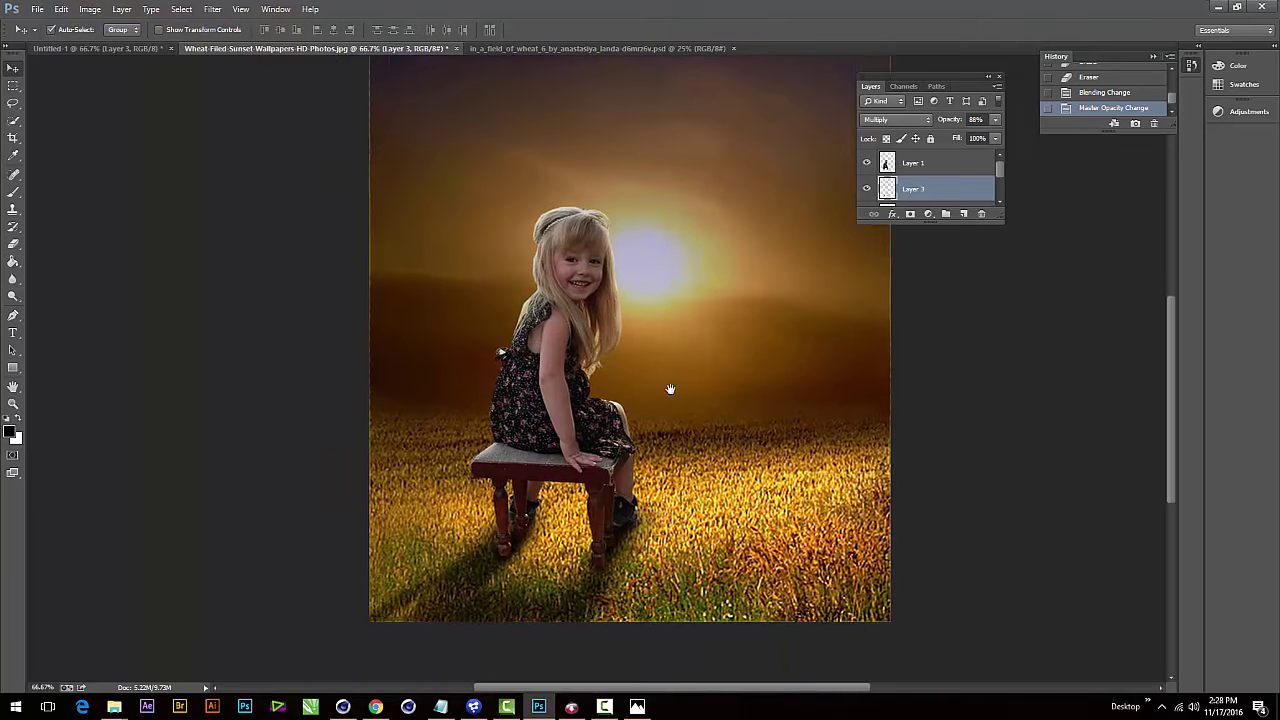
scroll(670, 388, "down", 3)
key("ctrl+plus")
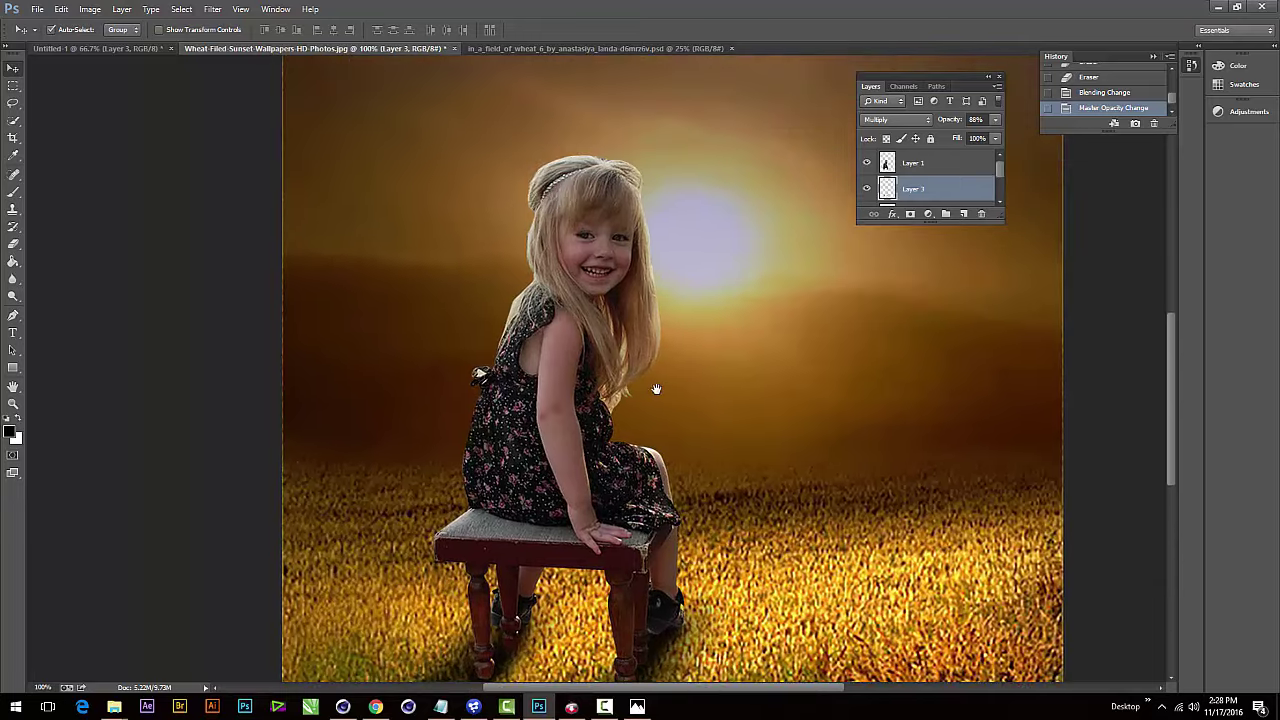
key("ctrl+plus")
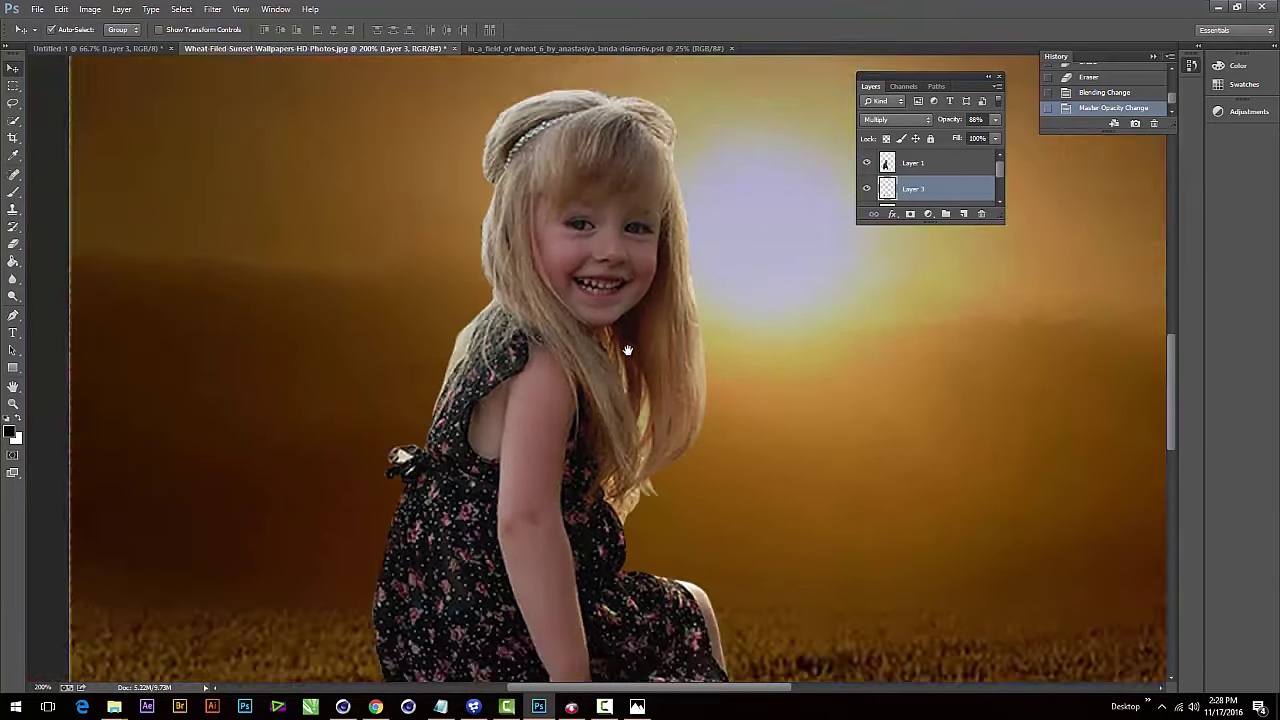
left_click(627, 350)
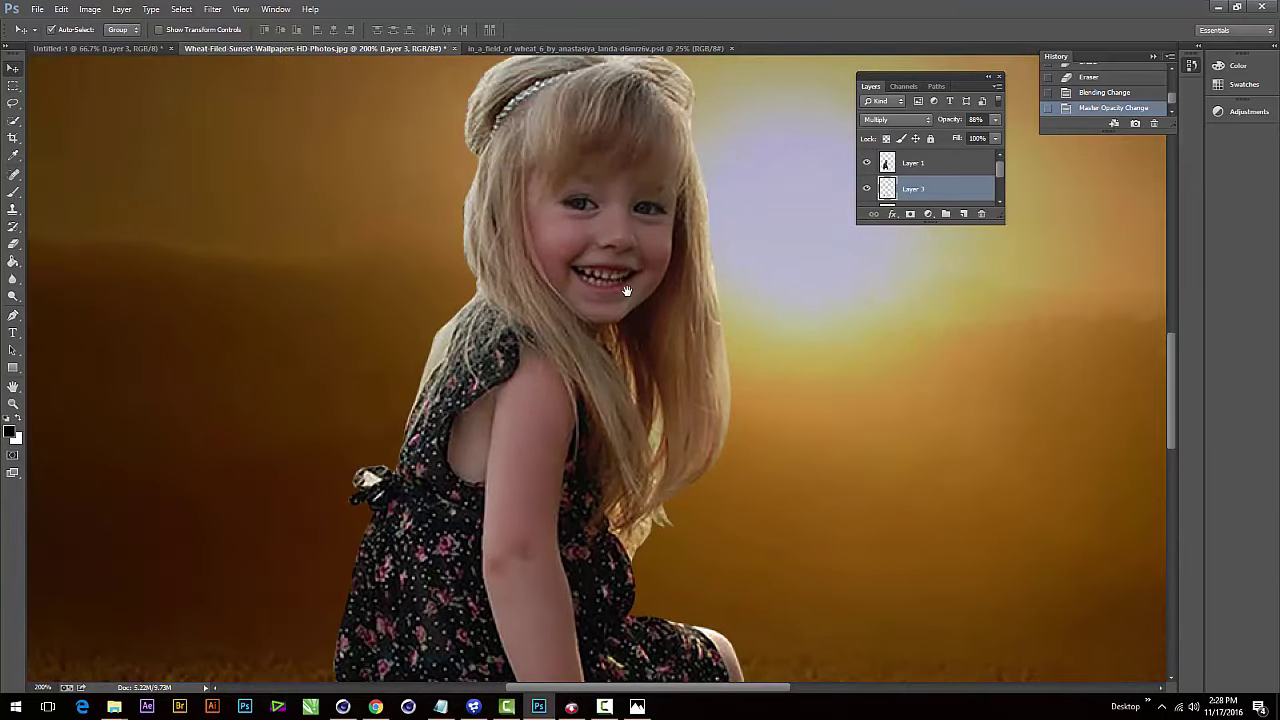
left_click_drag(627, 291, 586, 334)
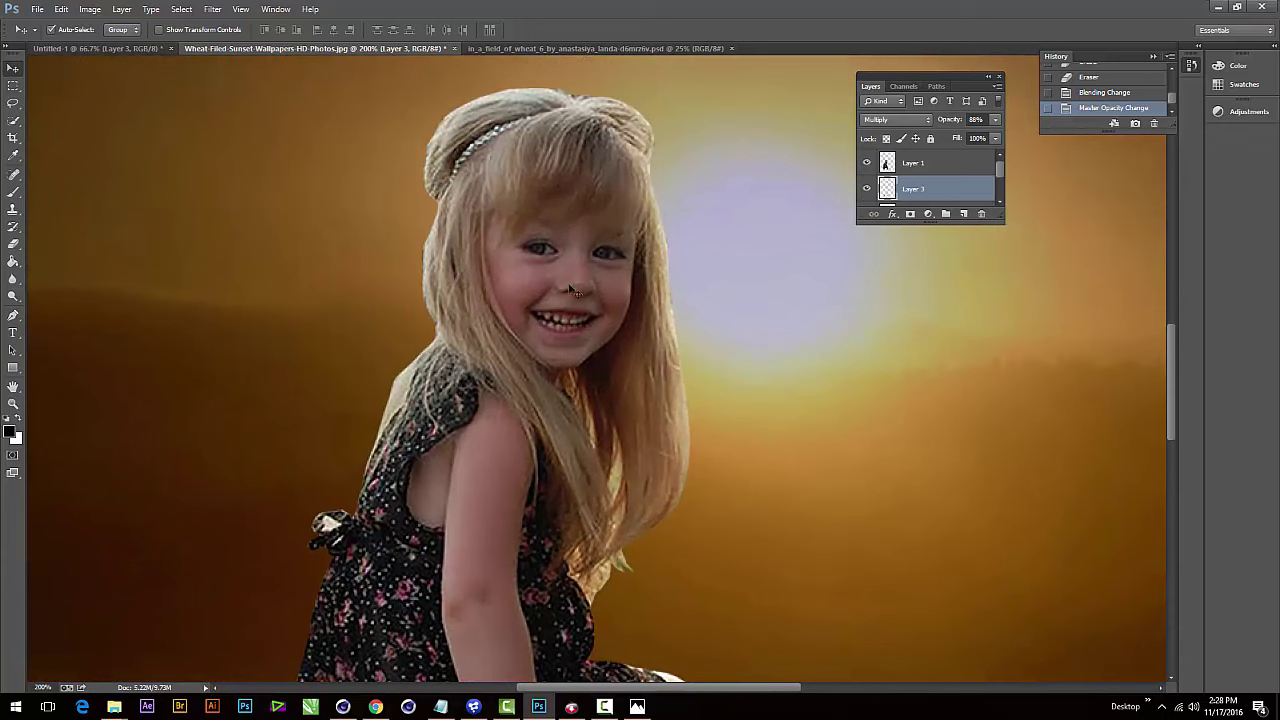
key("alt+bracketright")
- Apply Topaz DeNoise 5 with the RAW - stronger preset, Overall Strength 0.21 and Adjust Shadow -0.22
left_click(212, 9)
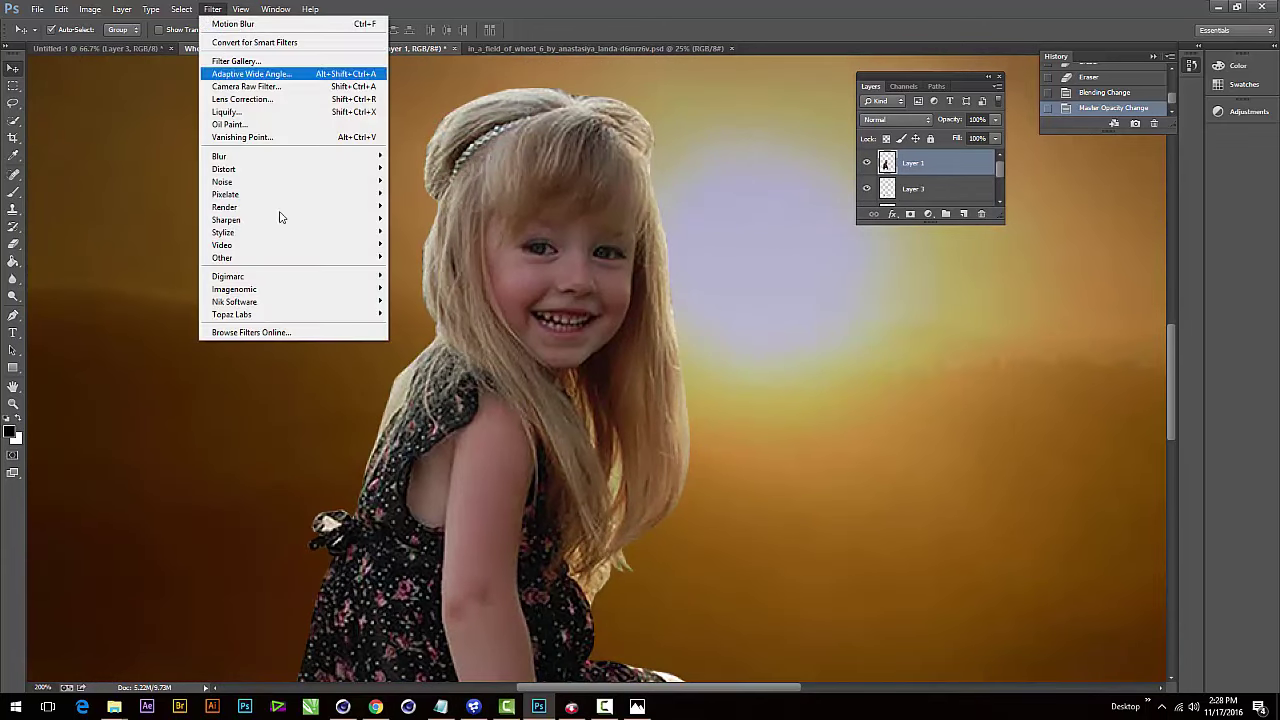
mouse_move(290, 314)
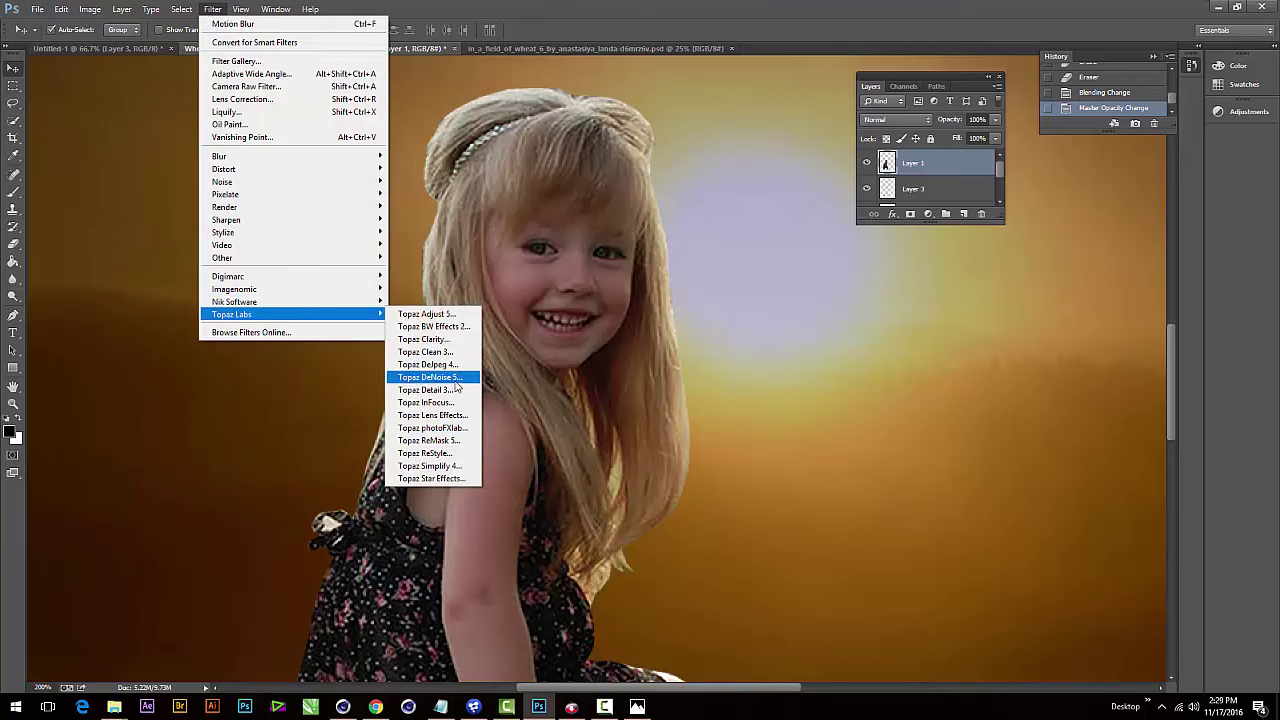
left_click(452, 380)
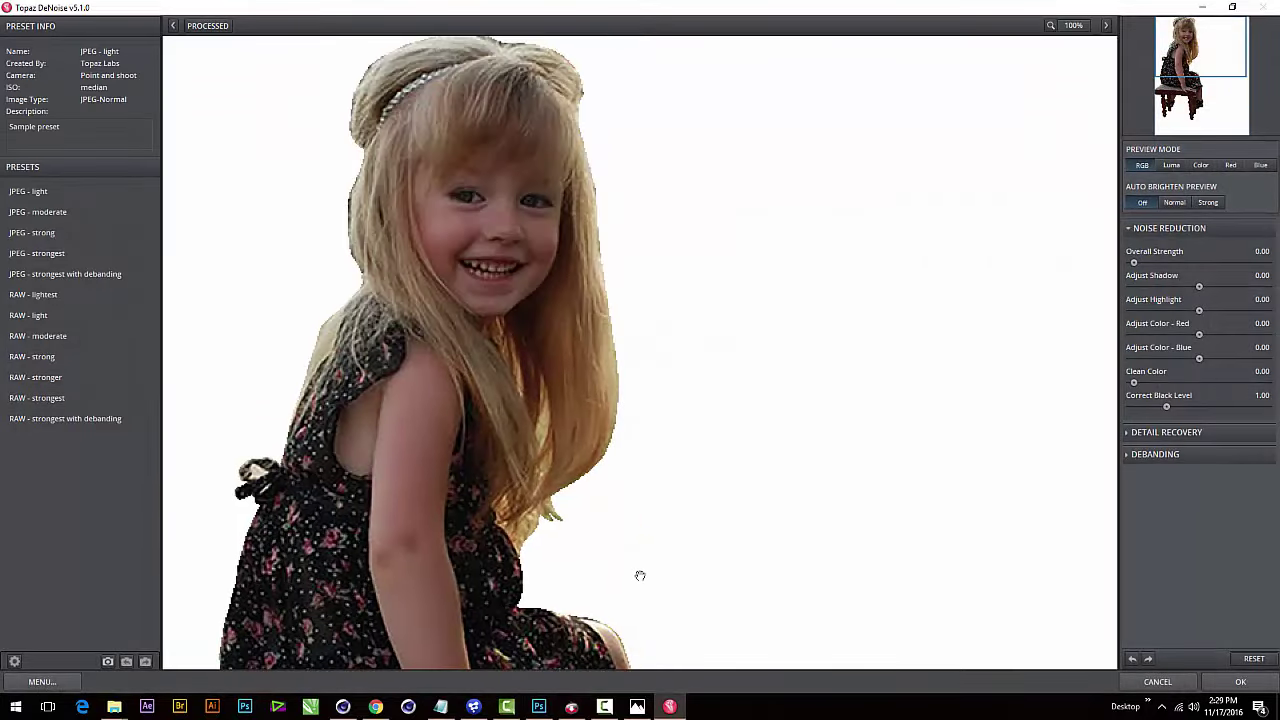
left_click(52, 376)
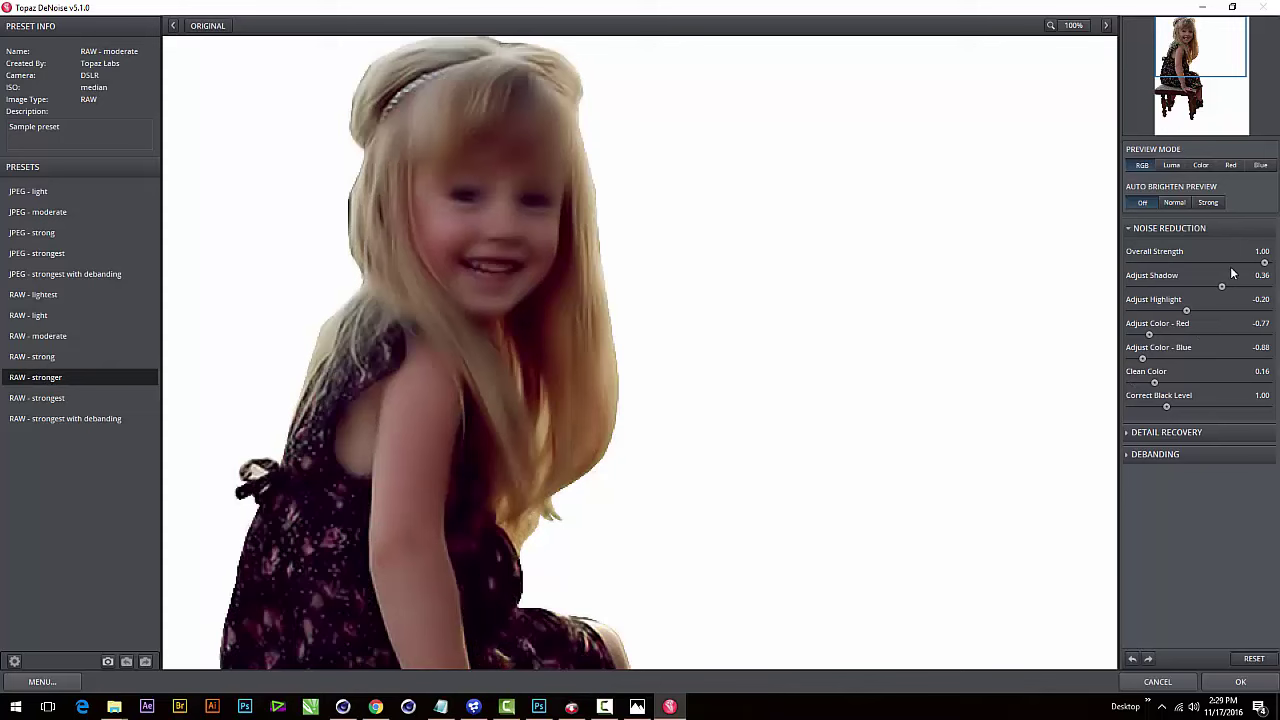
mouse_move(1264, 262)
left_mouse_down()
mouse_move(1134, 263)
mouse_move(1150, 263)
left_mouse_up()
mouse_move(1221, 287)
left_mouse_down()
mouse_move(1183, 288)
mouse_move(1161, 263)
left_mouse_up()
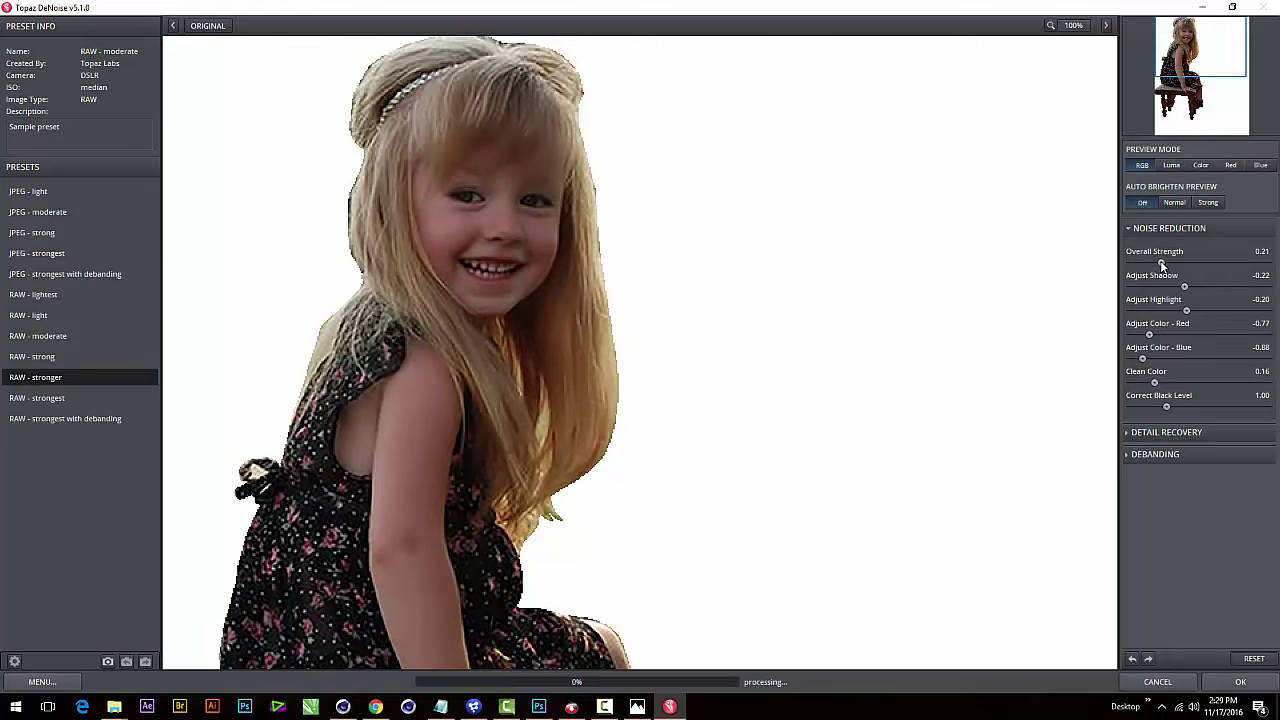
left_click(1250, 682)
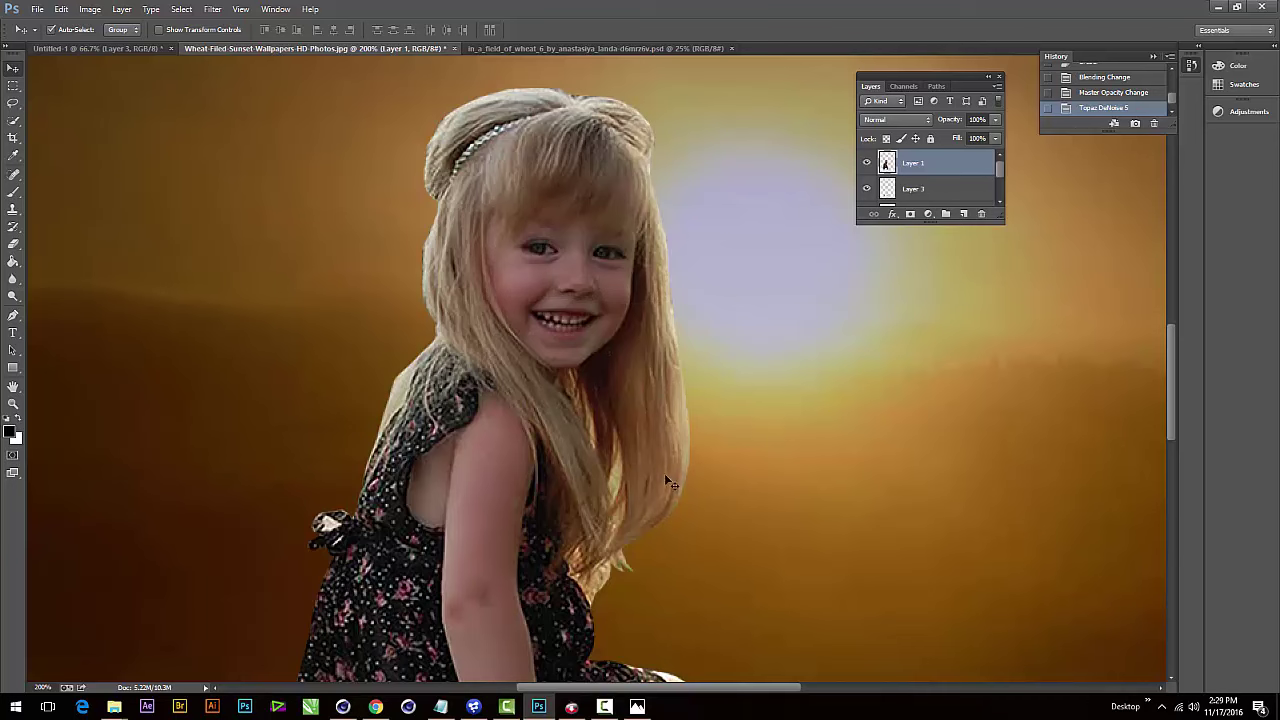
- Switch to the Smudge tool and smudge the girl's hair edge into the background
left_click(14, 294, "alt")
left_click(14, 294)
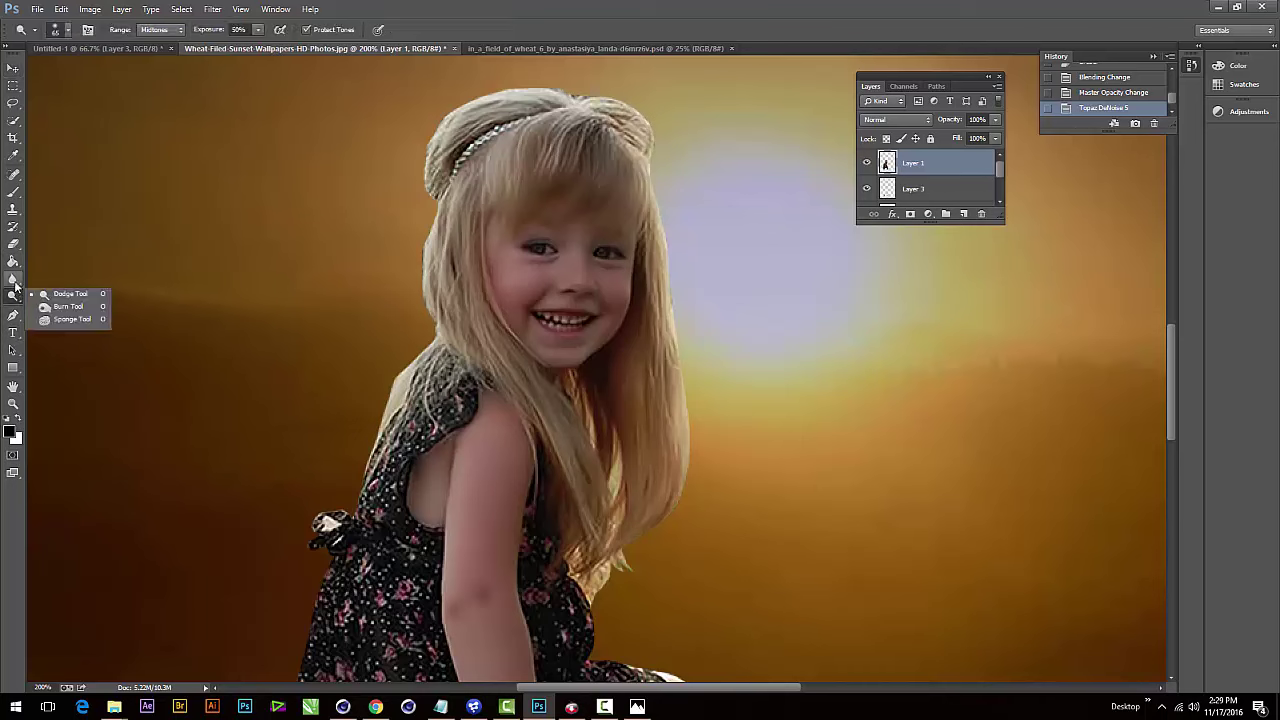
key("r")
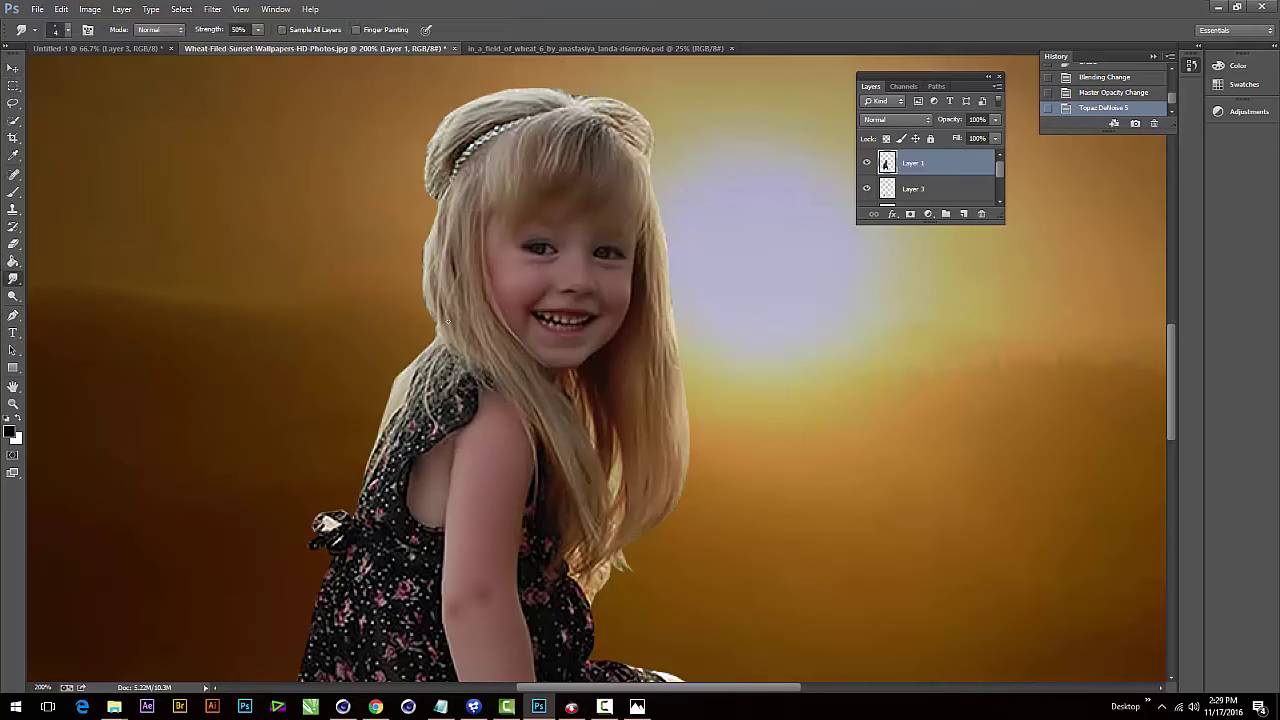
mouse_move(418, 266)
left_mouse_down()
mouse_move(424, 245)
mouse_move(423, 290)
left_mouse_up()
left_click_drag(420, 285, 421, 308)
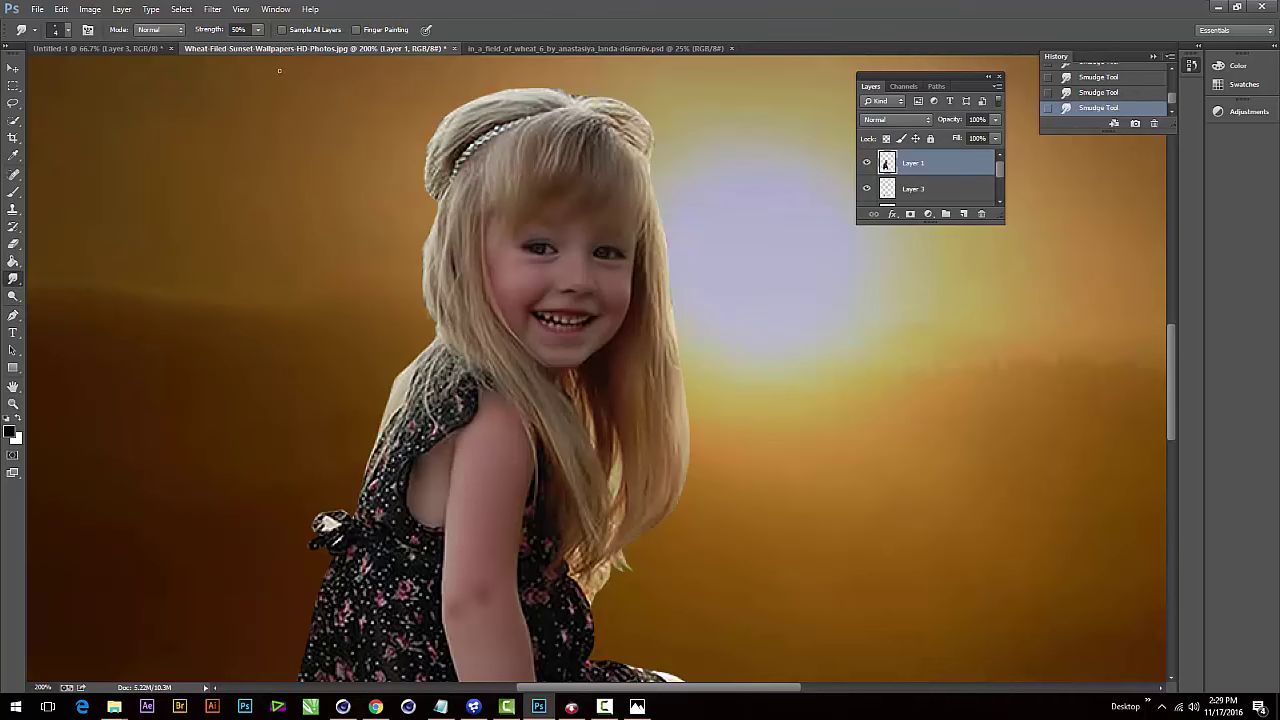
- Set the Smudge tool strength to 51% in the options bar
left_click(258, 29)
left_click(433, 227)
left_click(257, 29)
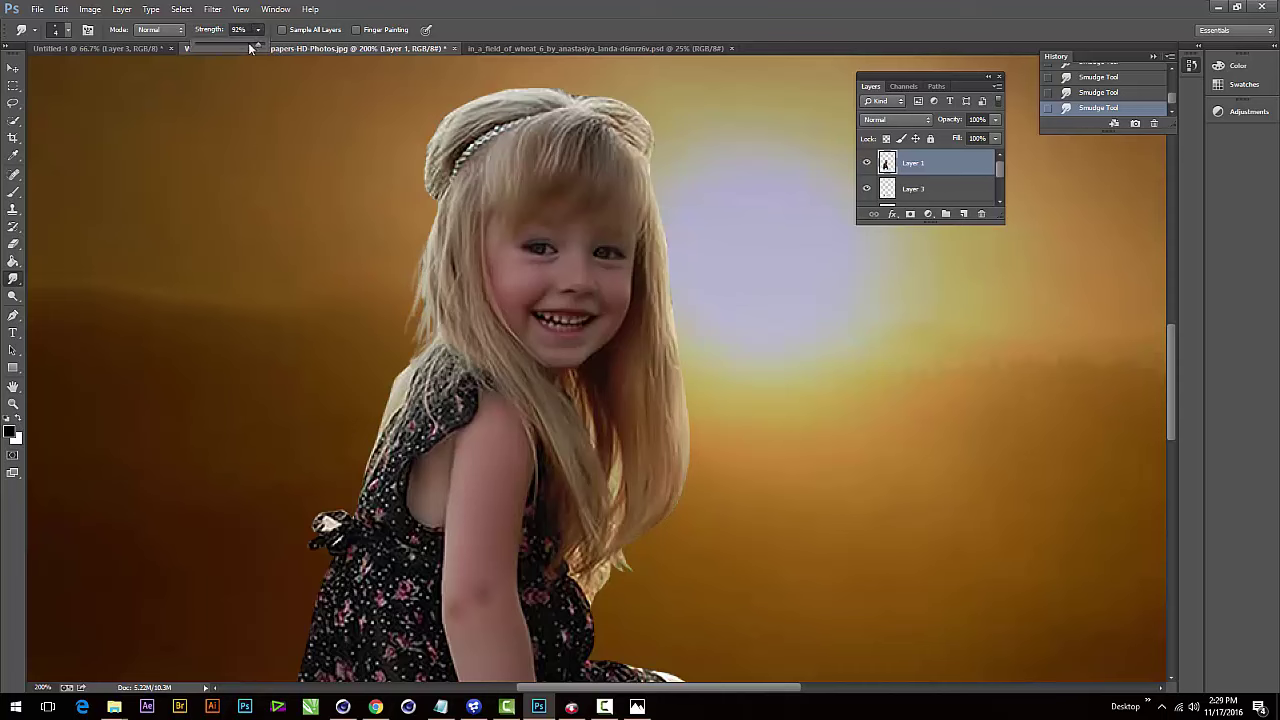
left_click(420, 216)
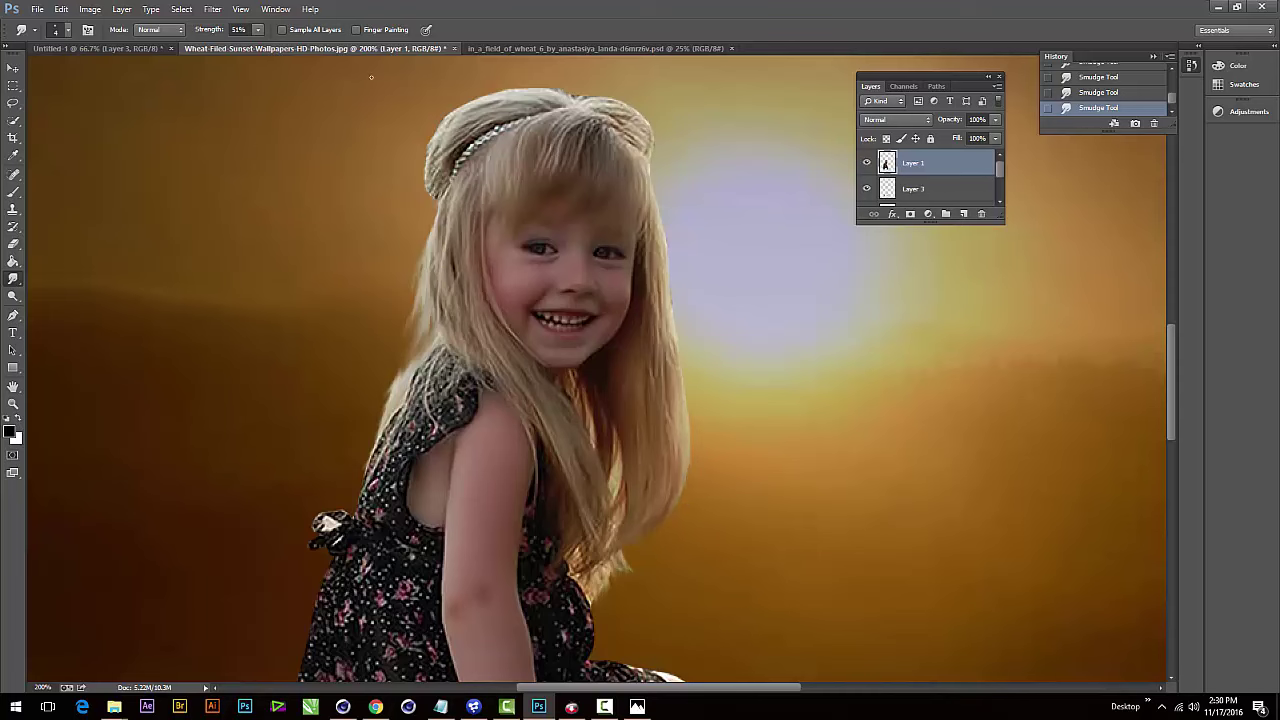
- At 68% Smudge strength, blend the right, top and left hair edges into the sunset
left_click(259, 30)
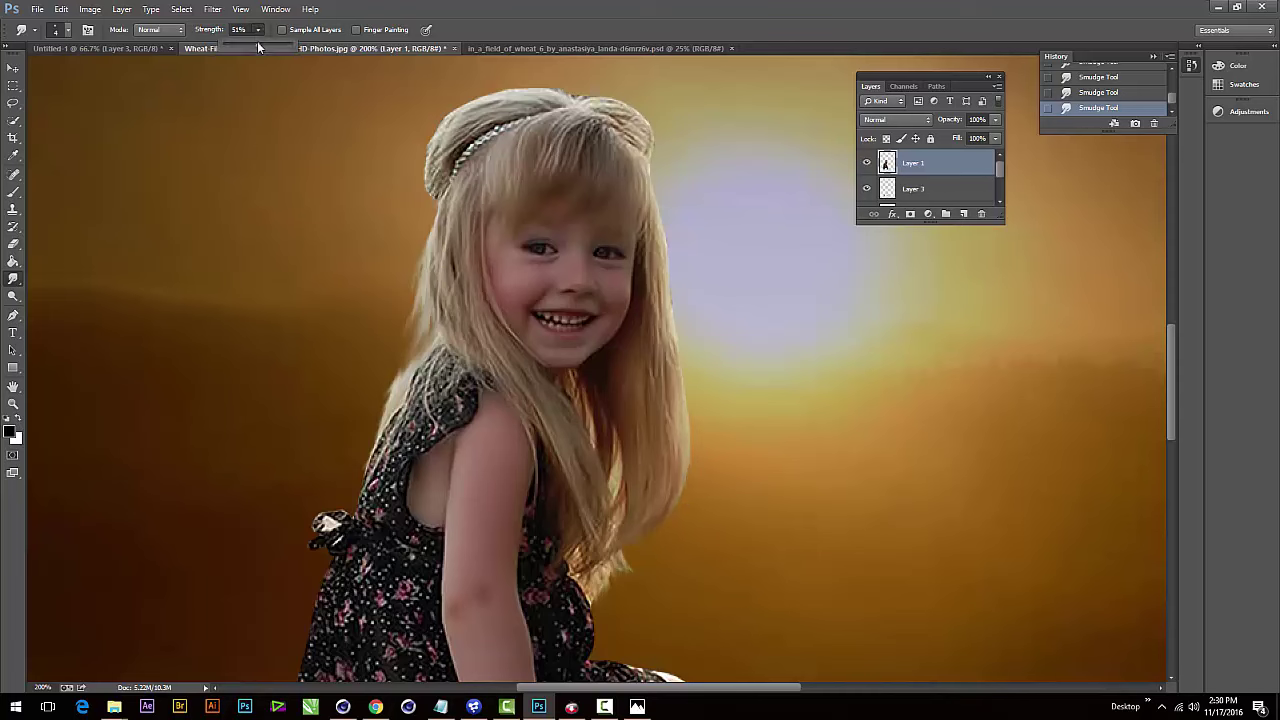
left_click(660, 388)
left_click_drag(686, 446, 695, 436)
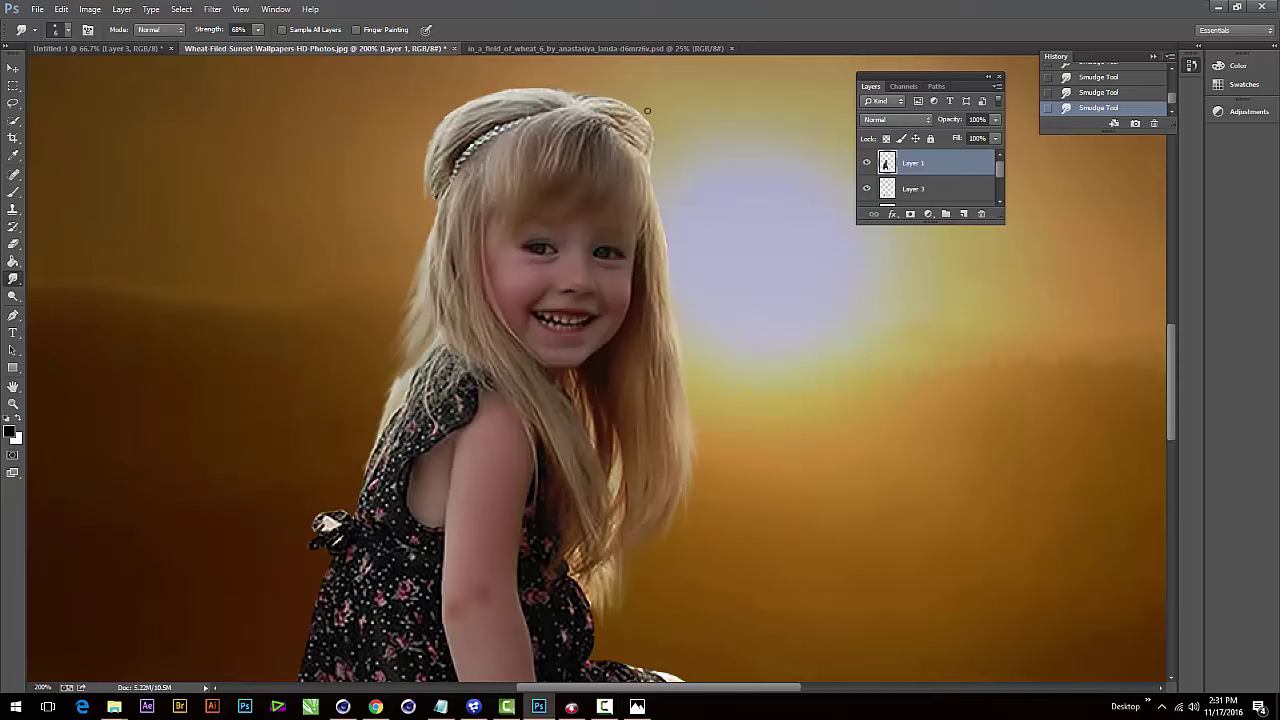
left_click_drag(646, 121, 582, 99)
left_click_drag(434, 181, 433, 198)
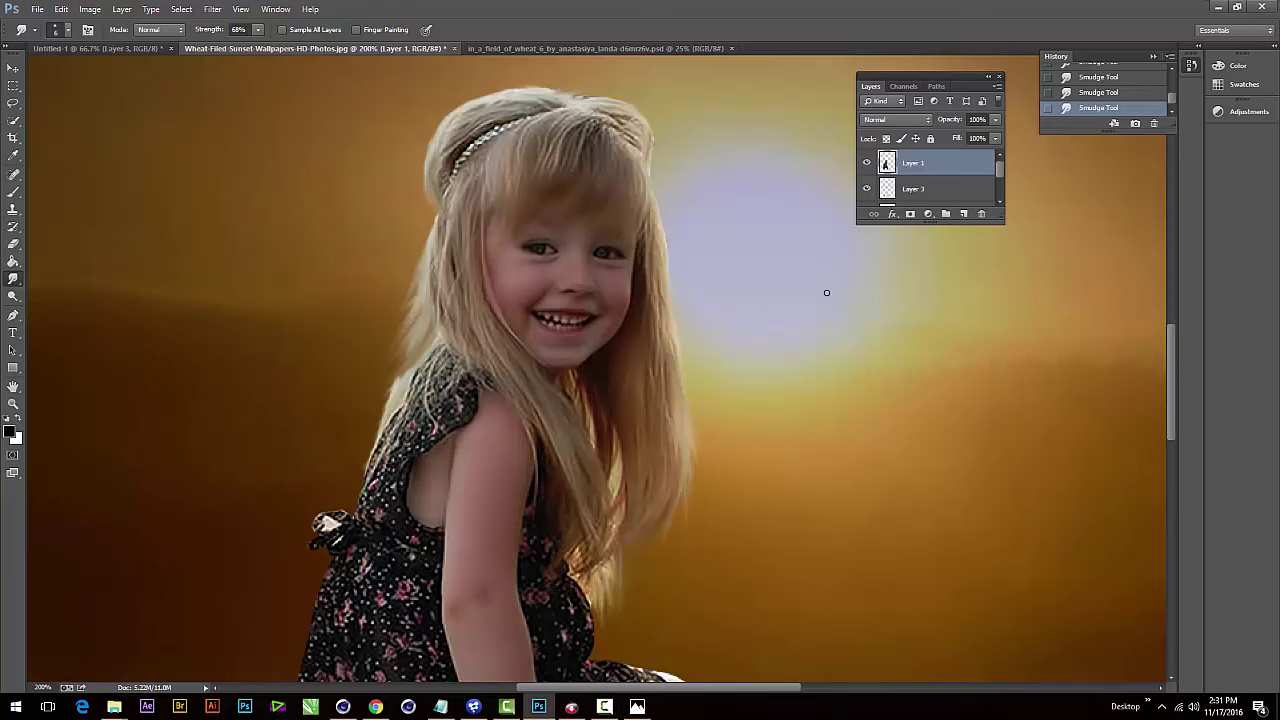
left_click_drag(439, 320, 433, 316)
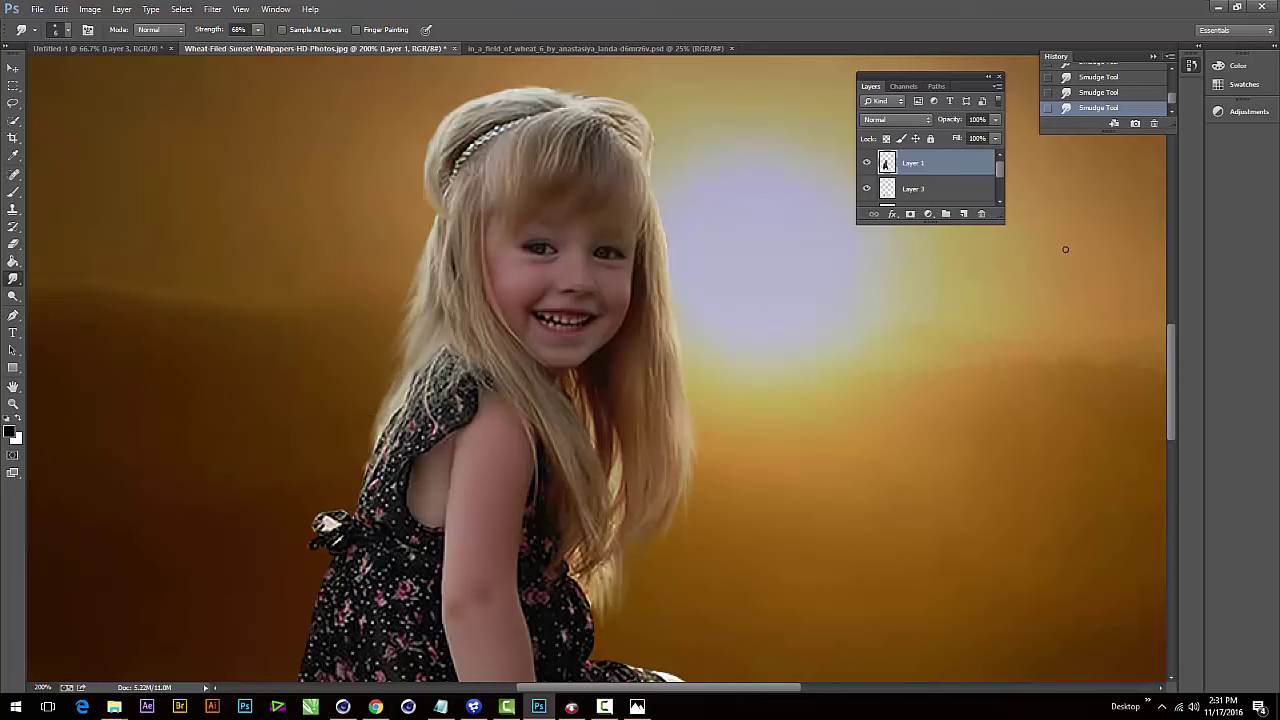
- Zoom out to 66.7% to review the whole girl-on-stool composite, back on the Move tool
key("ctrl+minus")
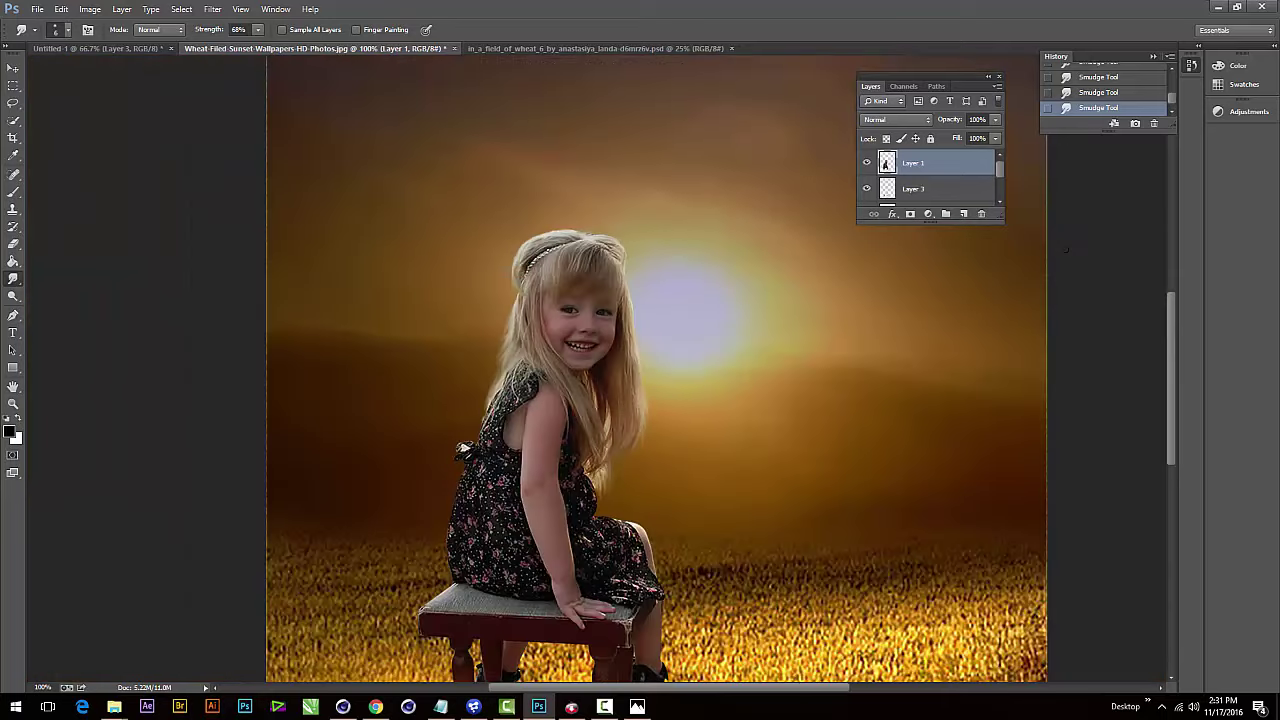
key("ctrl+minus")
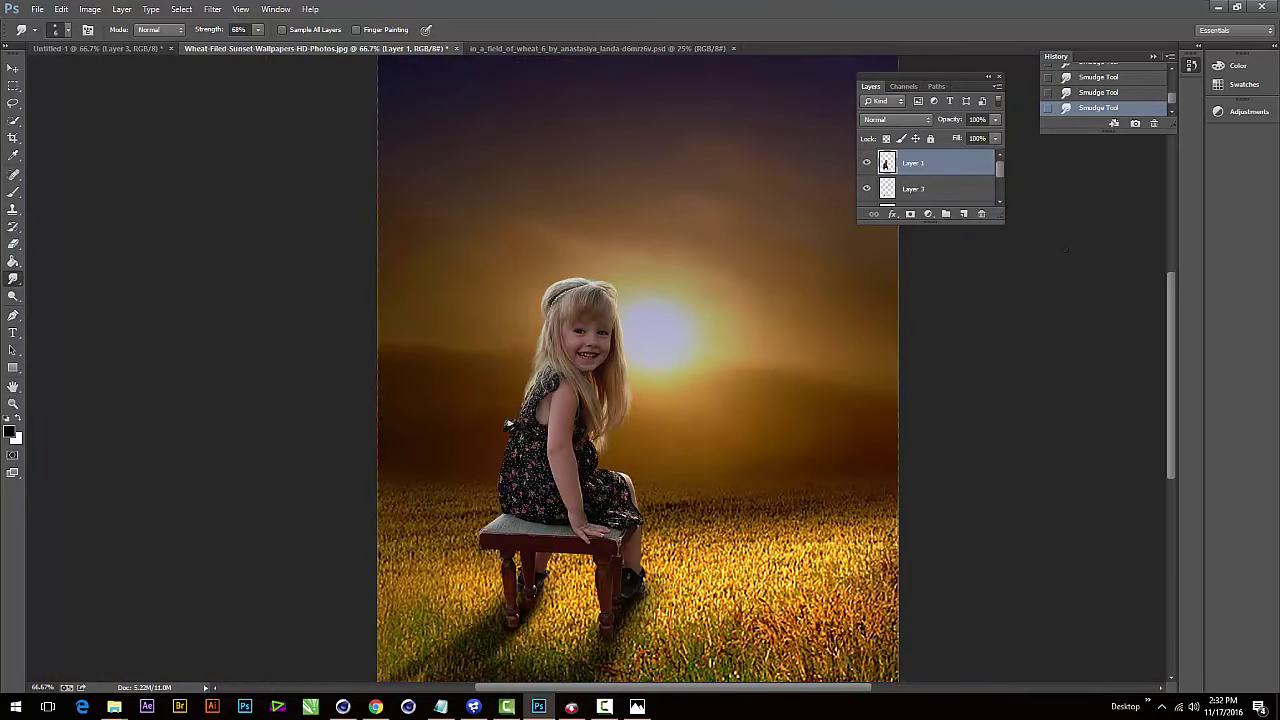
key("ctrl+plus")
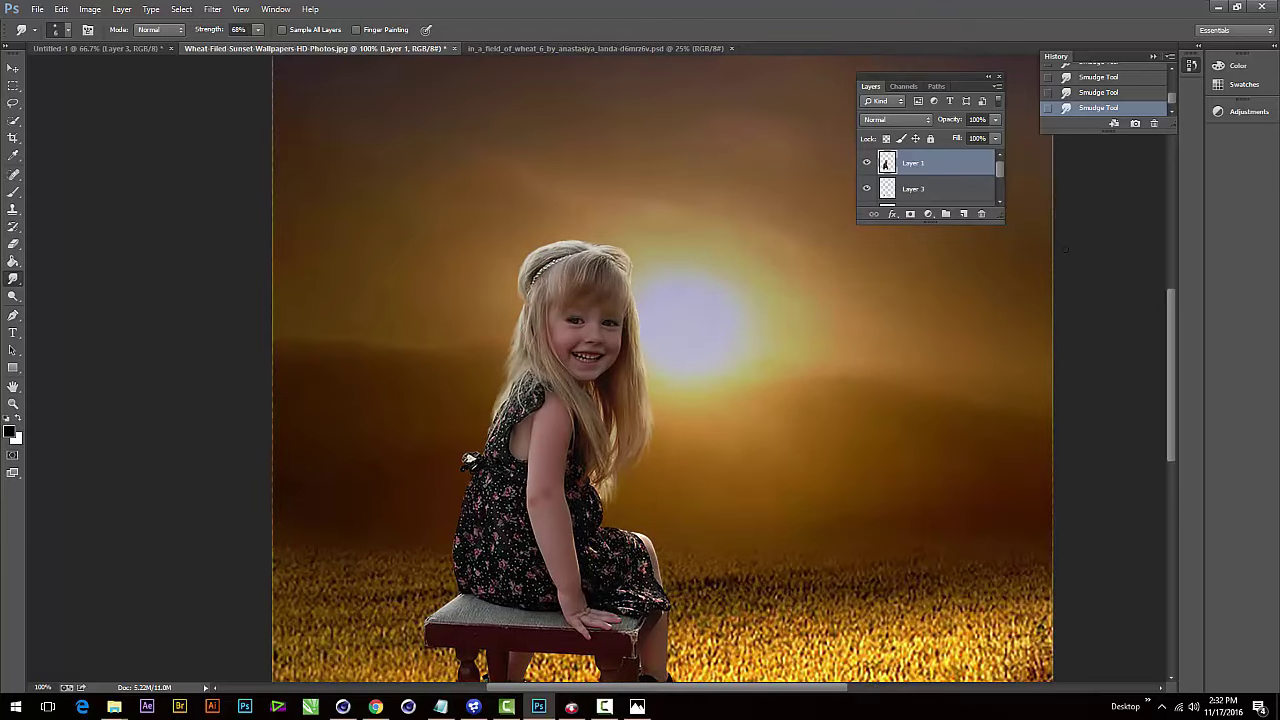
left_click_drag(612, 480, 654, 386)
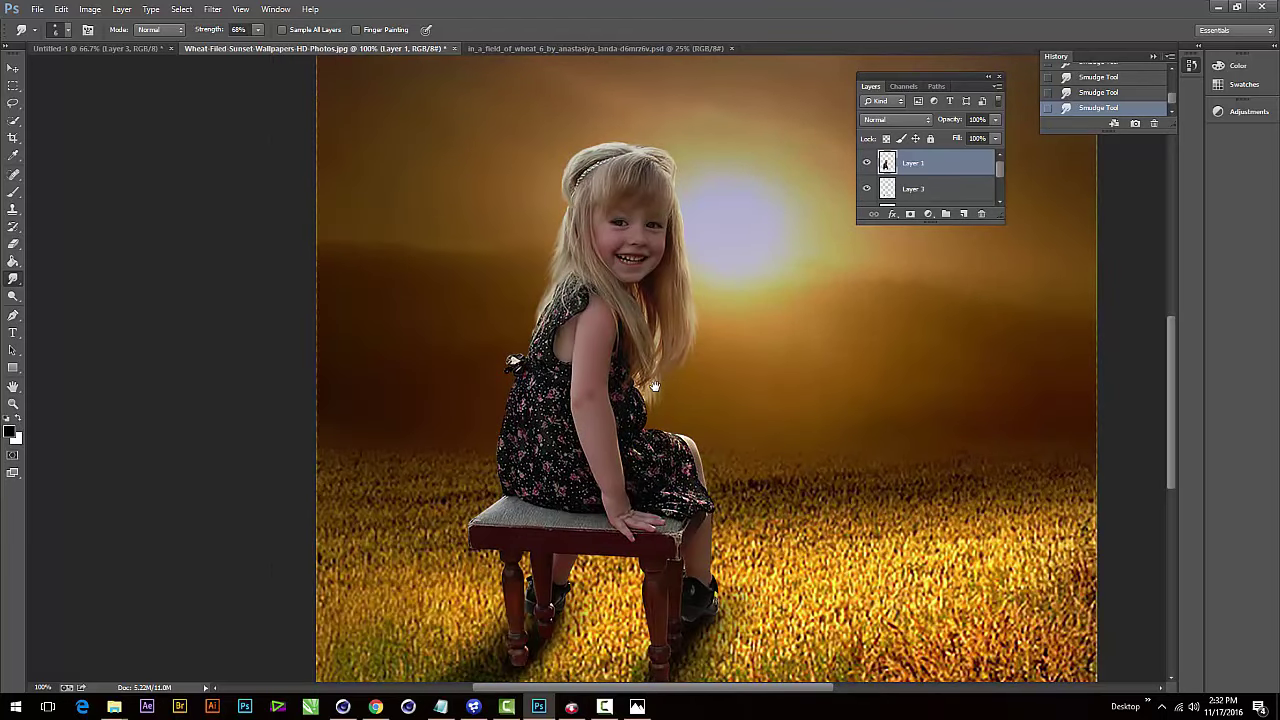
key("v")
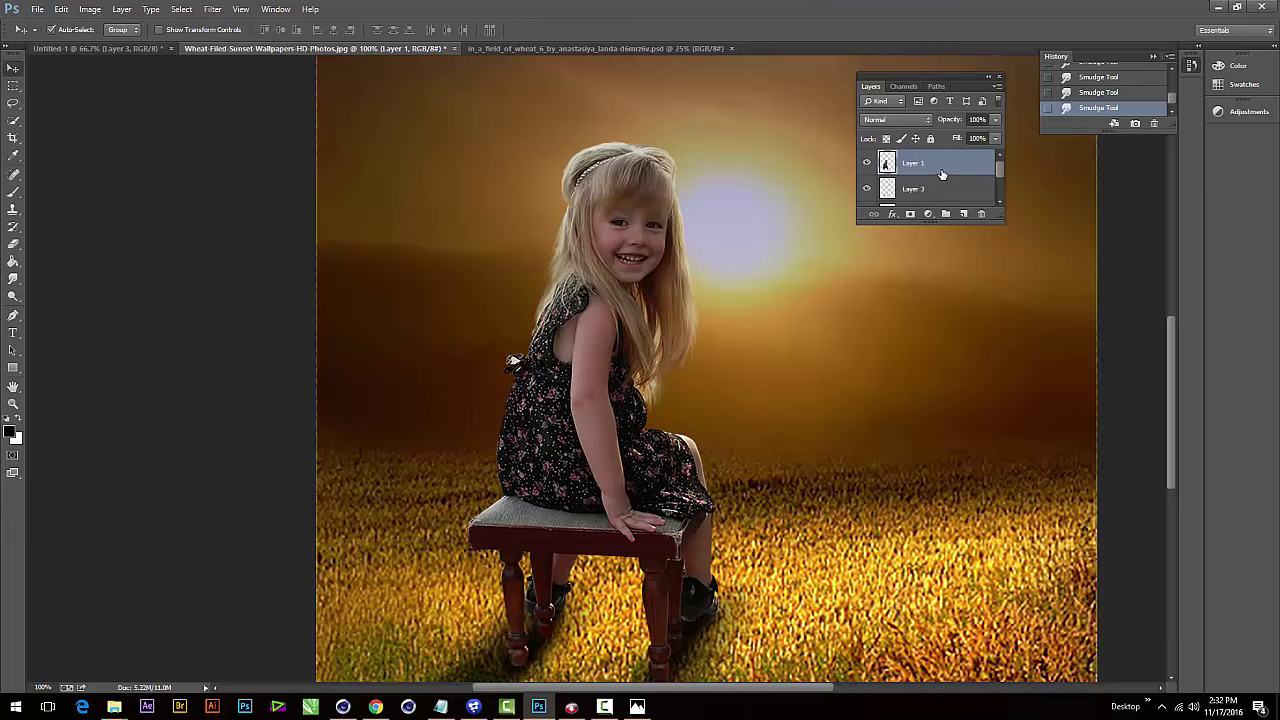
key("ctrl+minus")
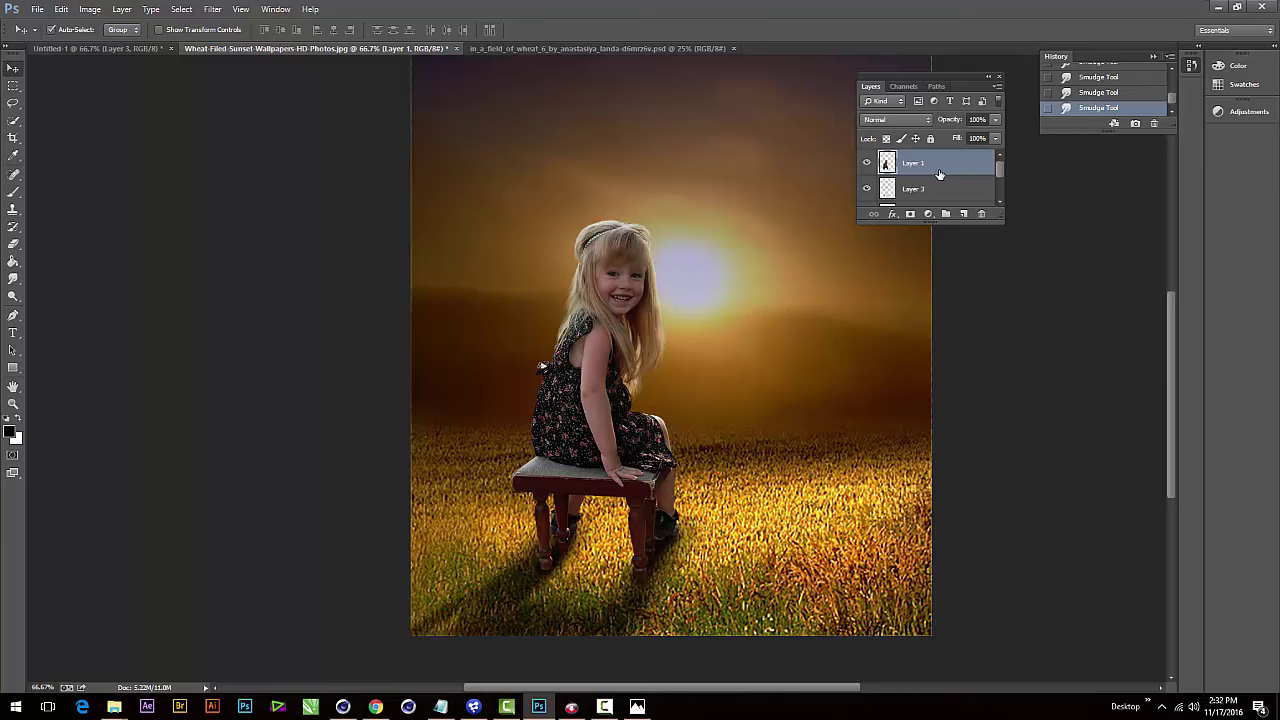
- Open the Camera Raw Filter on the girl's layer and arrange its window and preview zoom
left_click(212, 9)
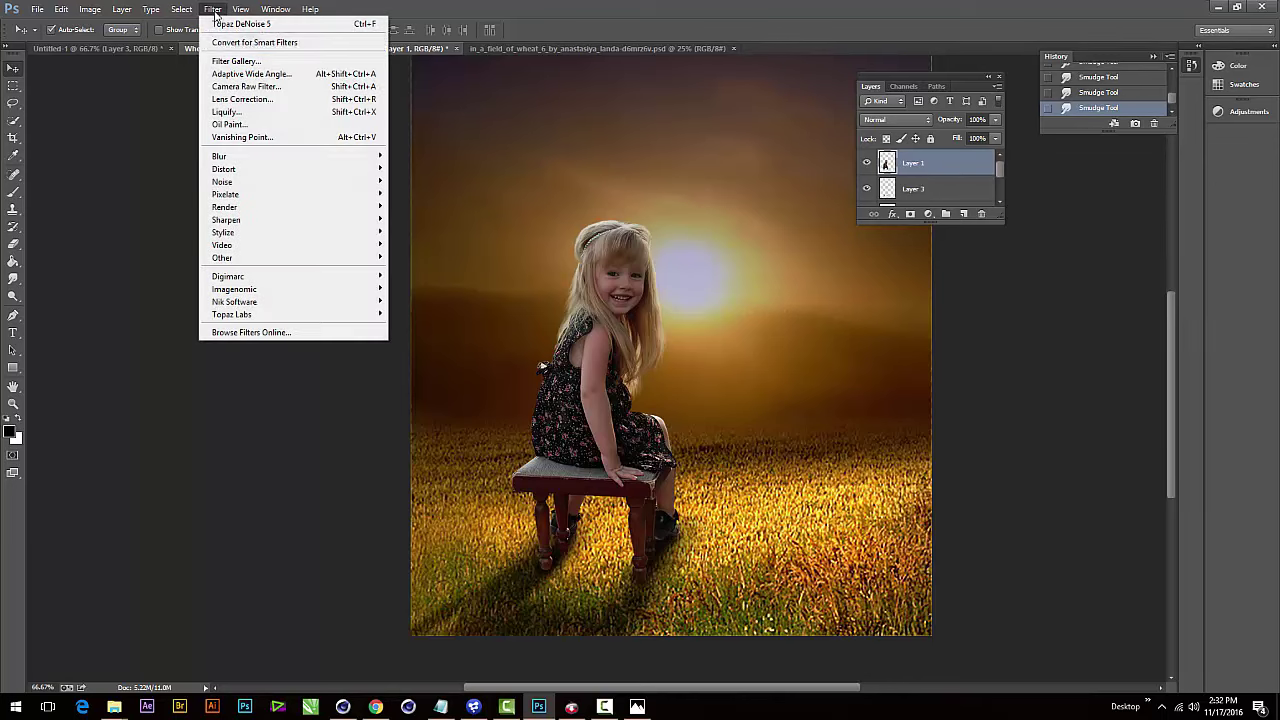
left_click(262, 87)
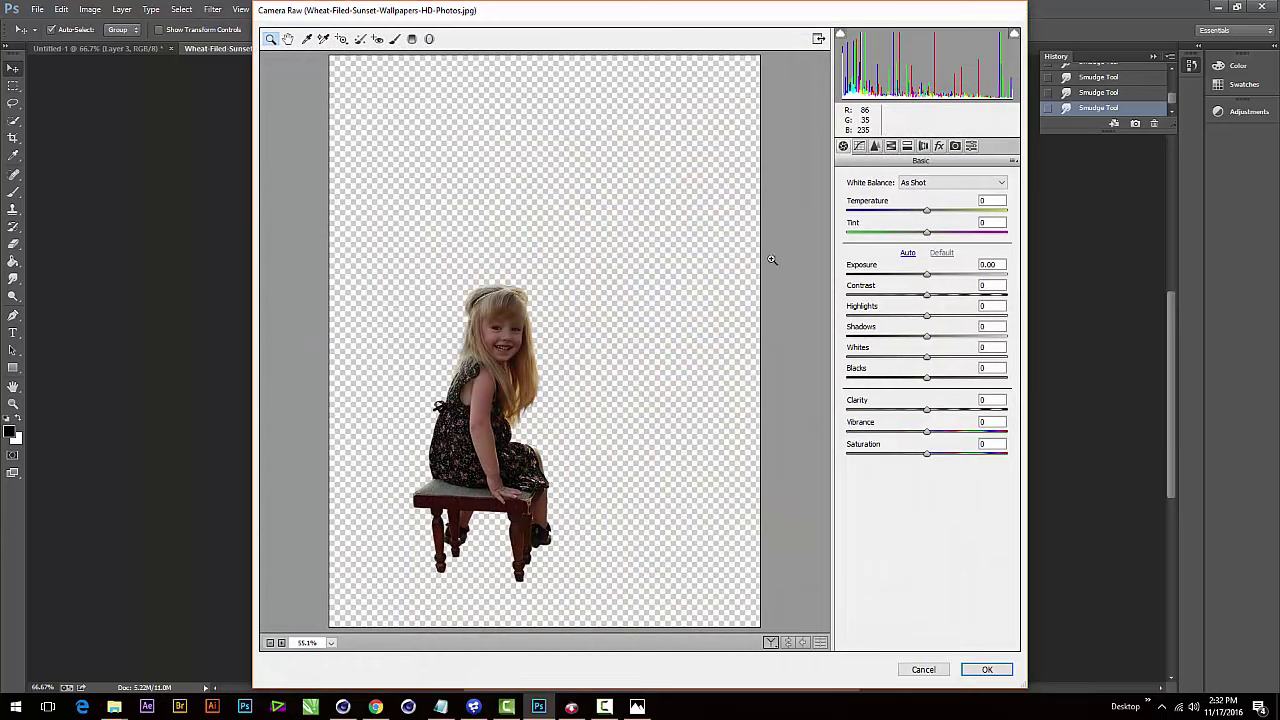
mouse_move(614, 22)
left_mouse_down()
mouse_move(964, 93)
mouse_move(972, 70)
mouse_move(900, 50)
mouse_move(687, 37)
left_mouse_up()
mouse_move(1106, 18)
left_mouse_down()
mouse_move(1014, 134)
mouse_move(843, 203)
left_mouse_up()
left_click_drag(745, 214, 985, 74)
left_click(602, 522)
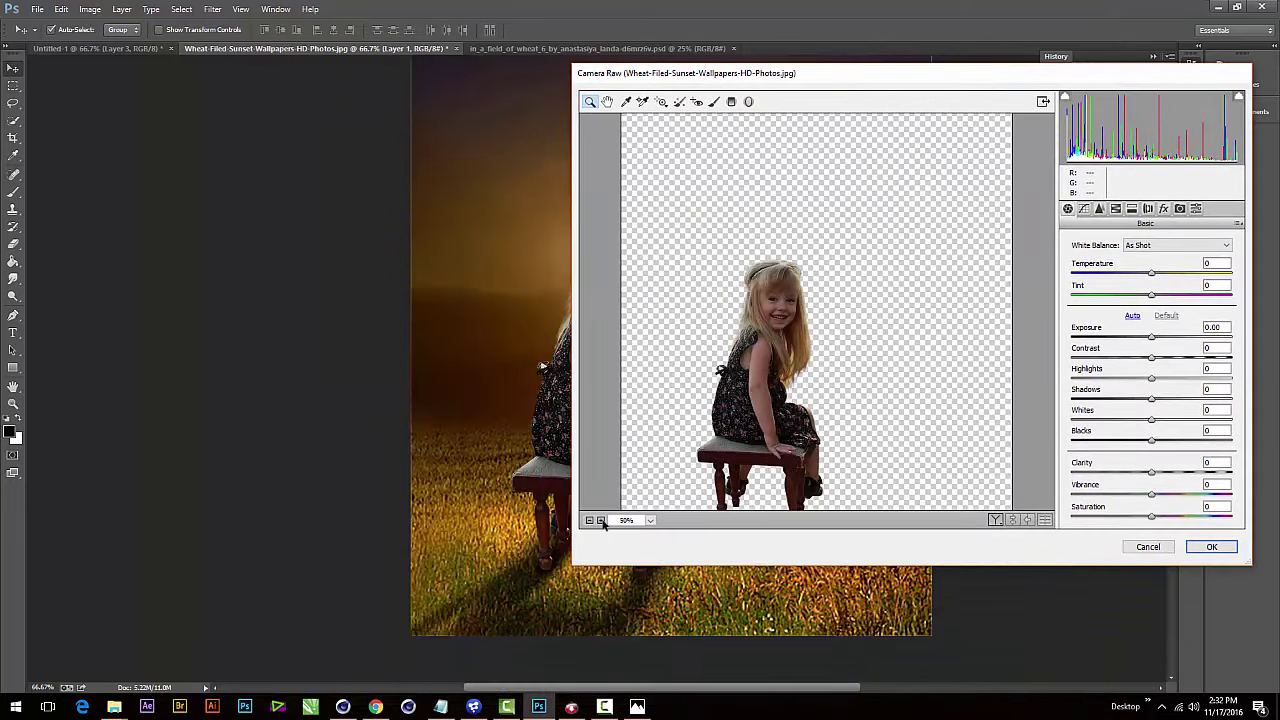
left_click(732, 380)
left_click(732, 380)
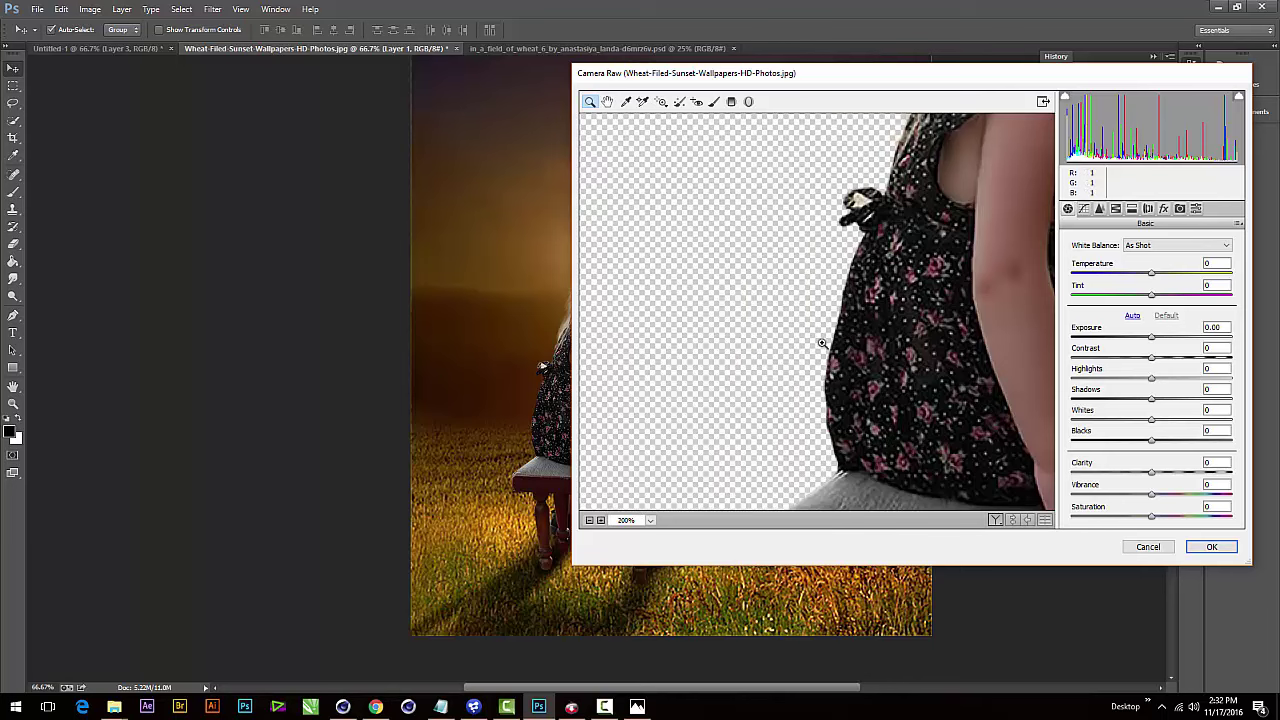
left_click(589, 521)
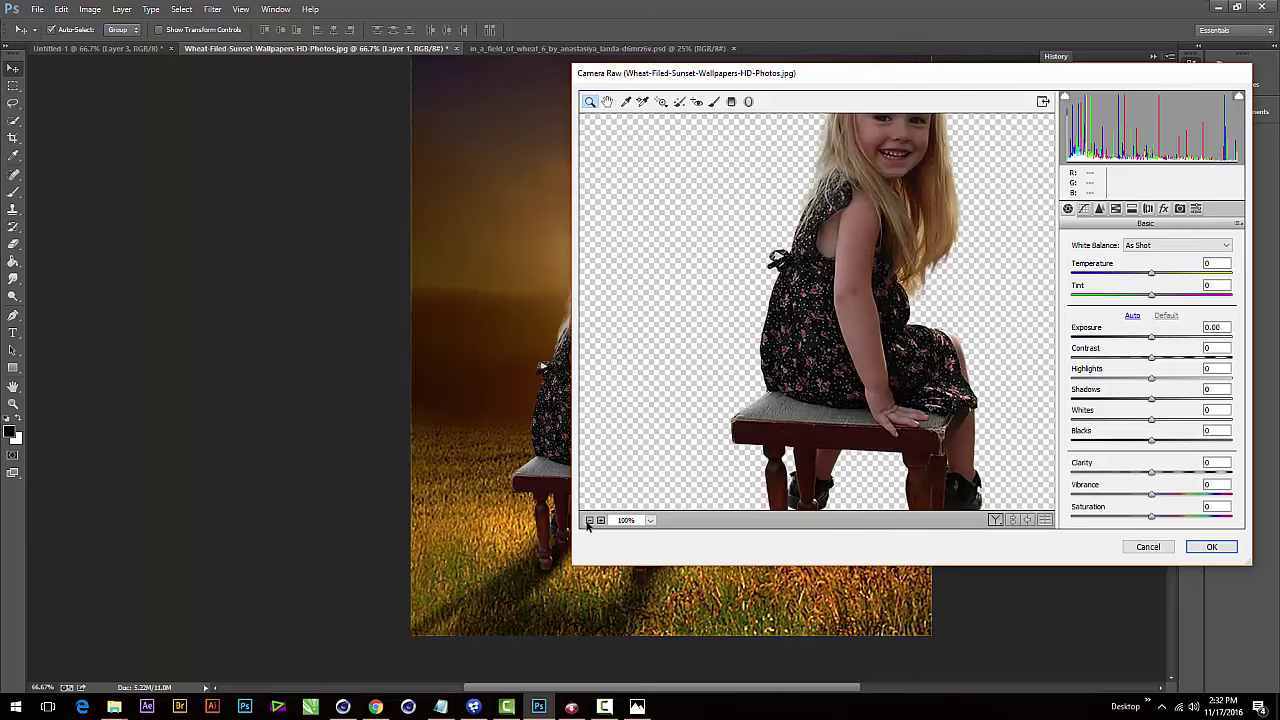
left_click(589, 521)
left_click_drag(850, 79, 687, 246)
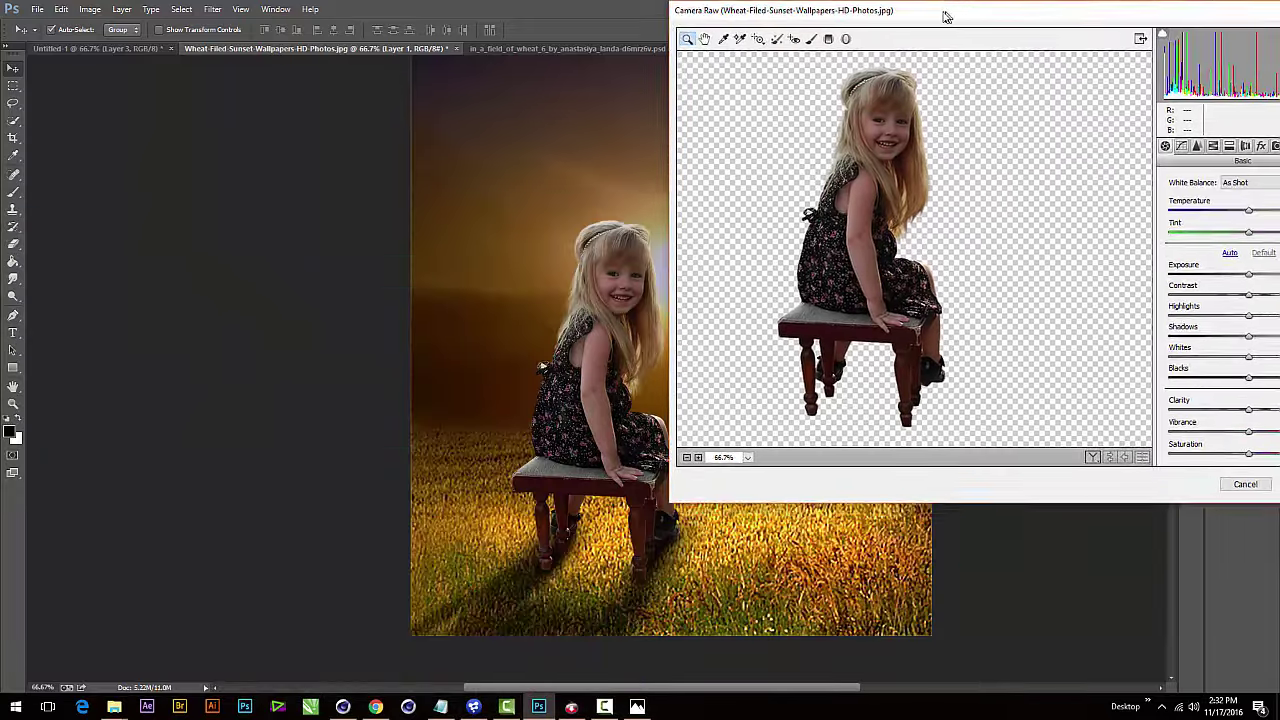
left_click_drag(687, 246, 898, 67)
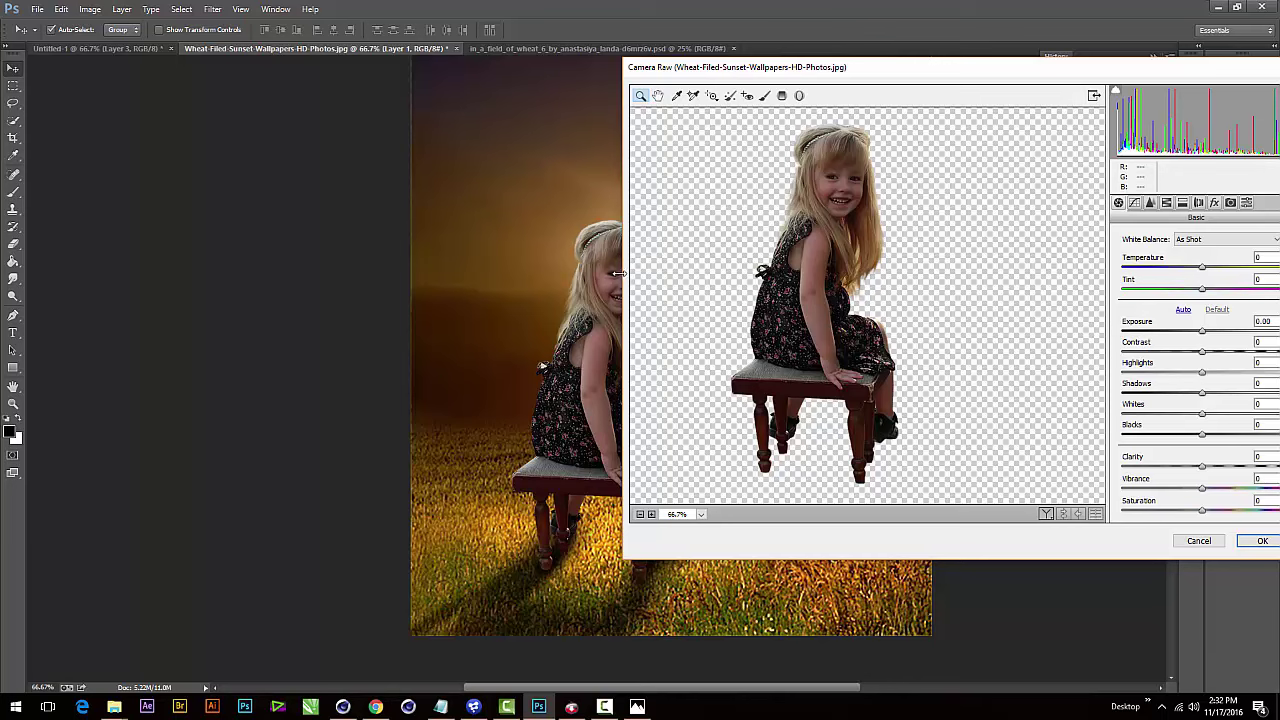
mouse_move(1049, 70)
left_mouse_down()
mouse_move(860, 95)
mouse_move(874, 210)
mouse_move(1156, 360)
mouse_move(1138, 70)
mouse_move(1097, 37)
left_mouse_up()
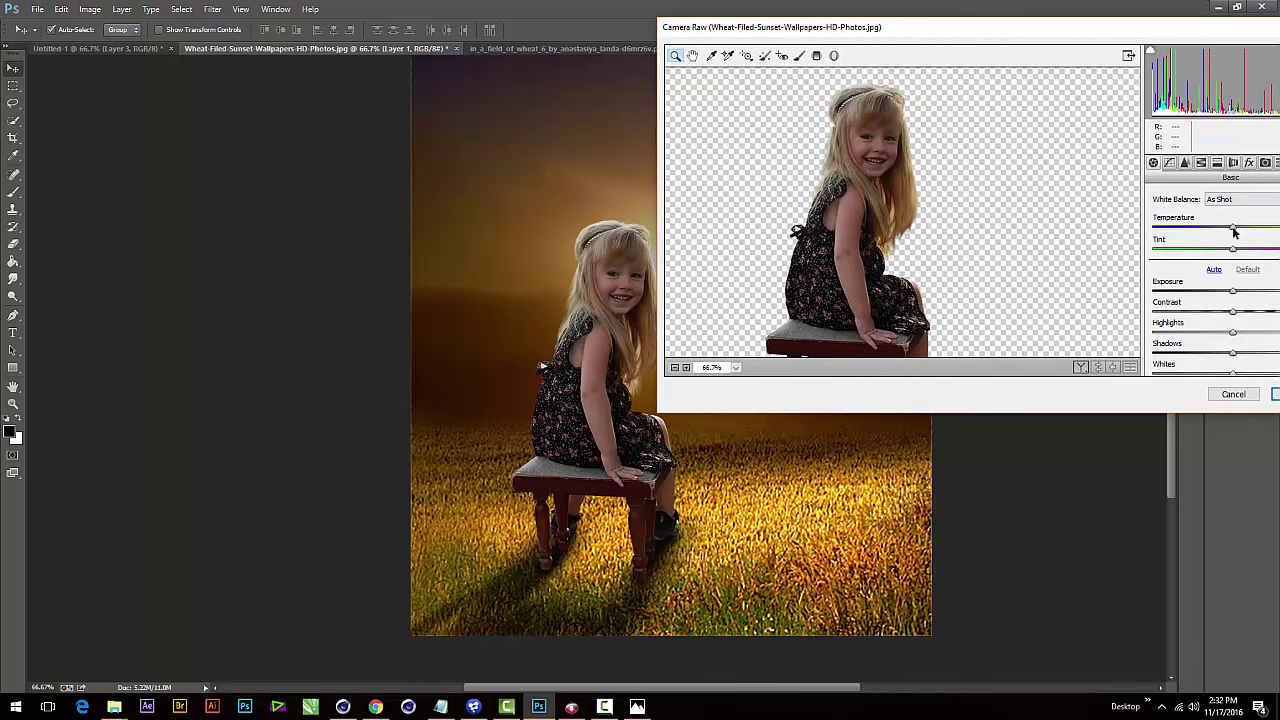
- Apply Temperature +20, Exposure +0.25, Contrast +25, Highlights +28, Shadows +8, then select Layer 0
mouse_move(1234, 231)
left_mouse_down()
mouse_move(1253, 230)
mouse_move(1218, 252)
mouse_move(1247, 252)
left_mouse_up()
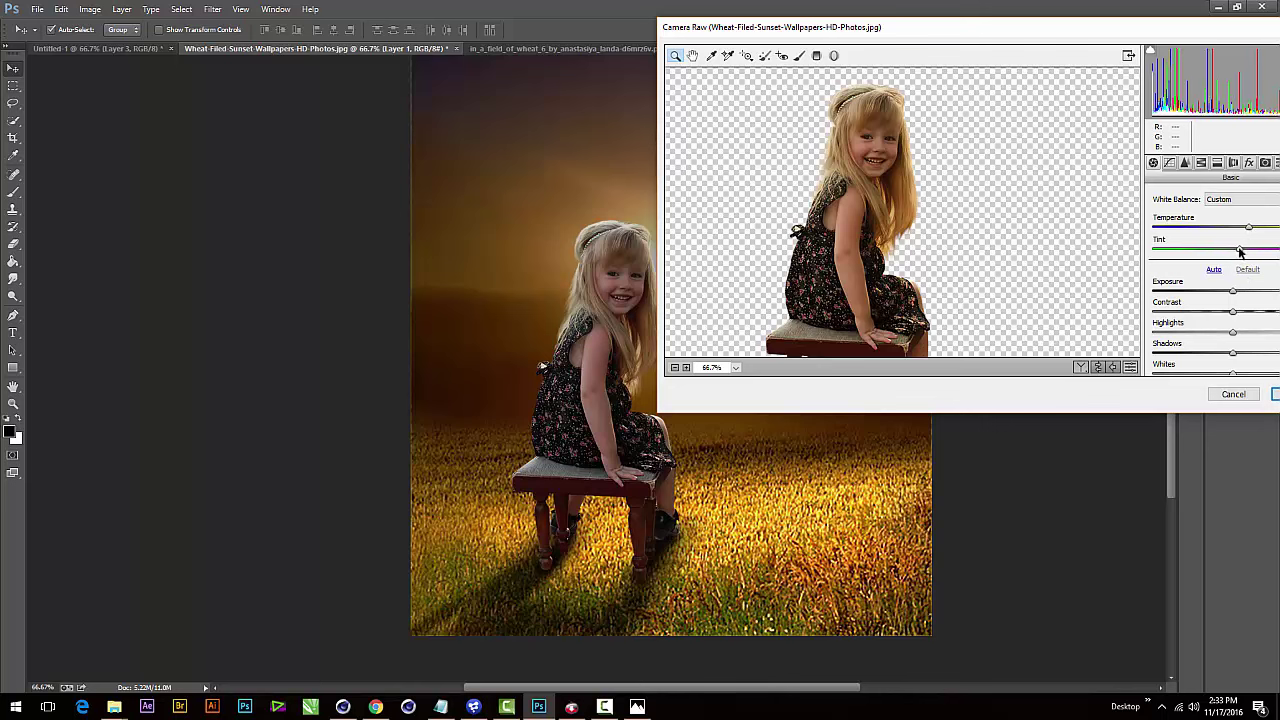
double_click(1247, 252)
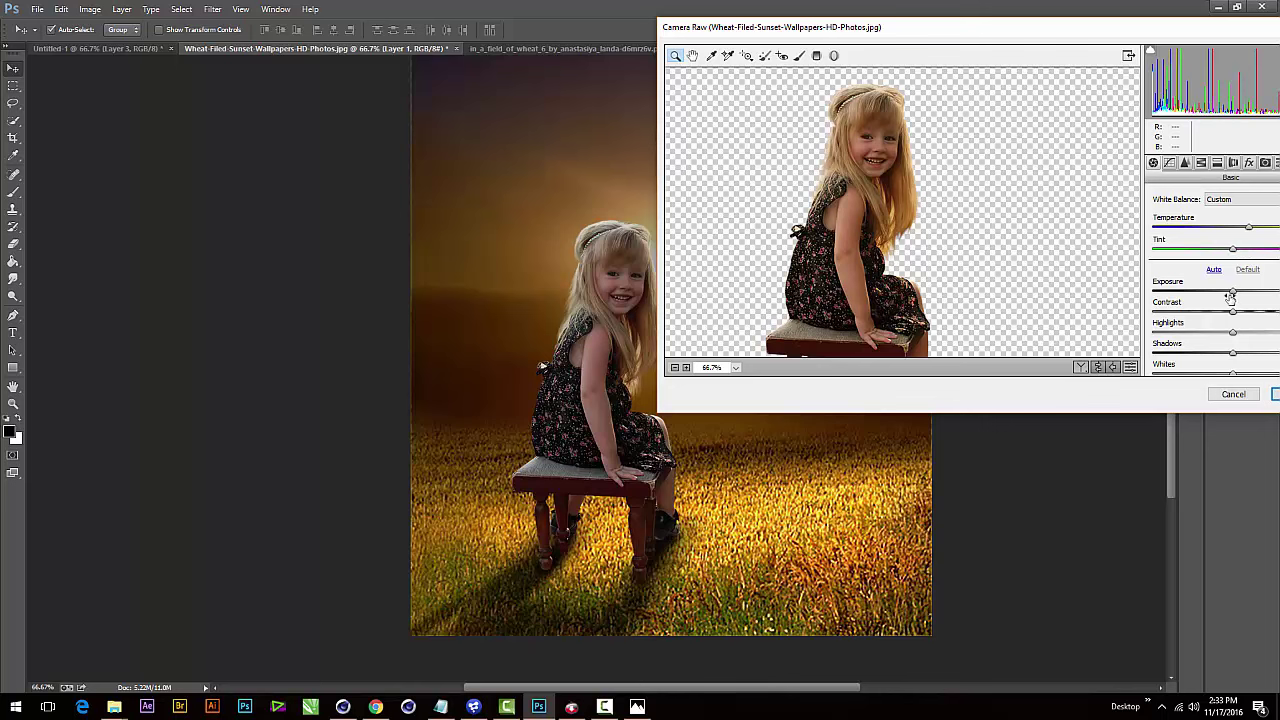
left_click_drag(1233, 292, 1253, 312)
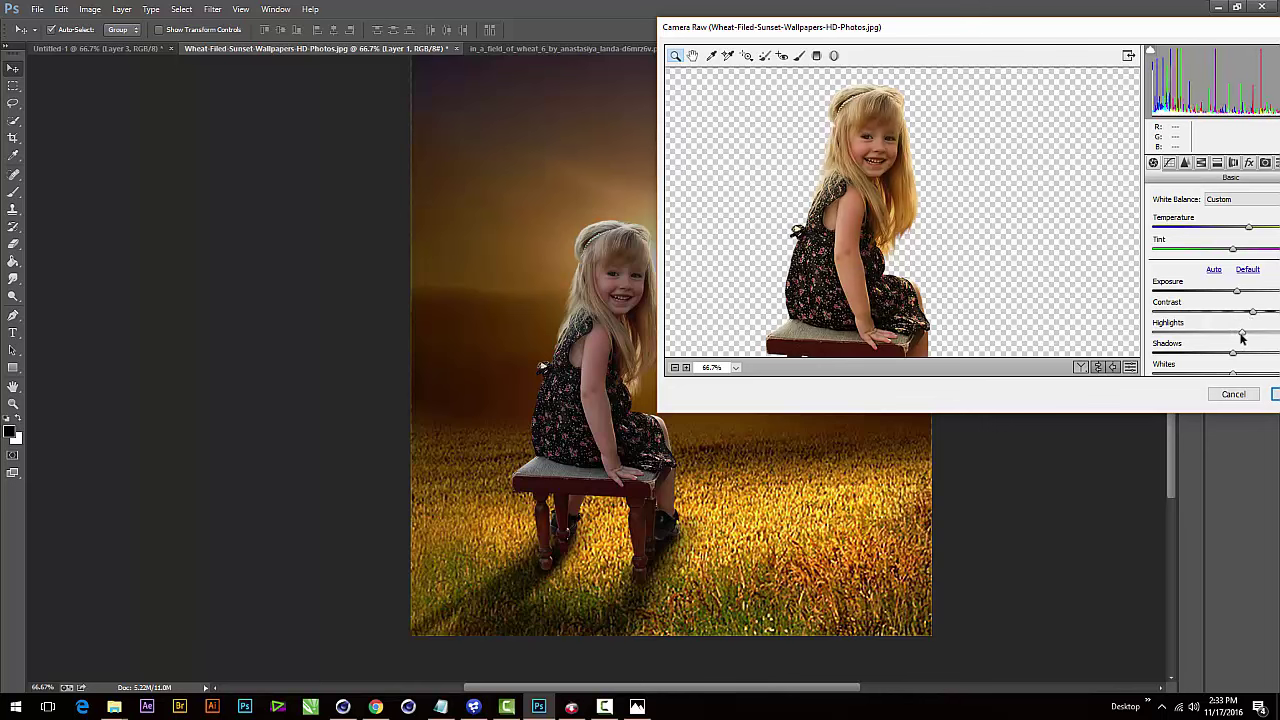
mouse_move(1235, 333)
left_mouse_down()
mouse_move(1254, 332)
mouse_move(1239, 352)
left_mouse_up()
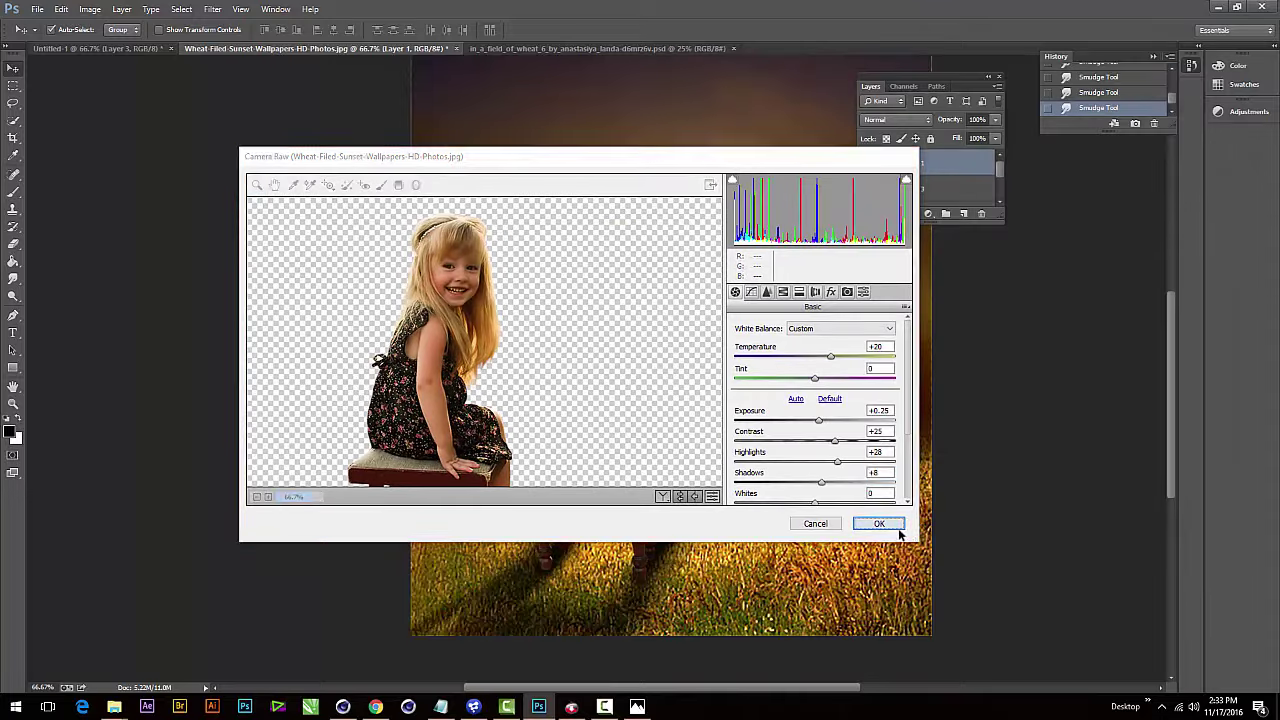
left_click(879, 523)
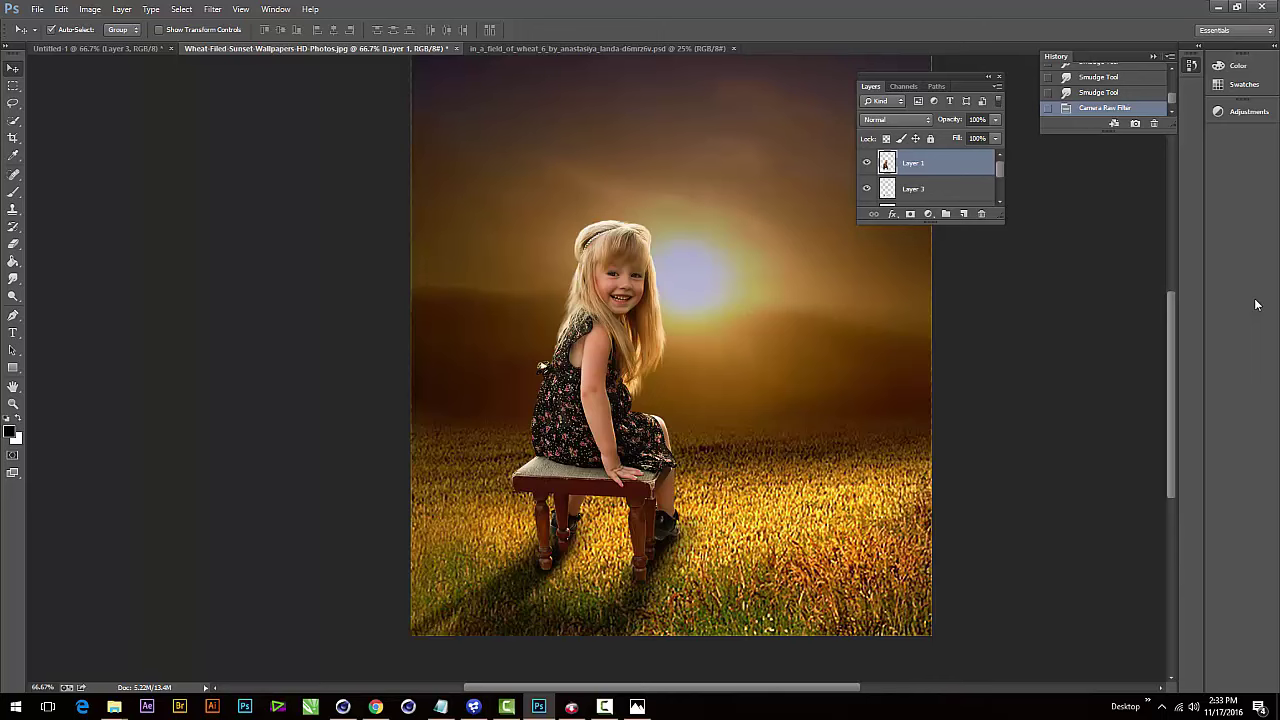
key("alt+comma")
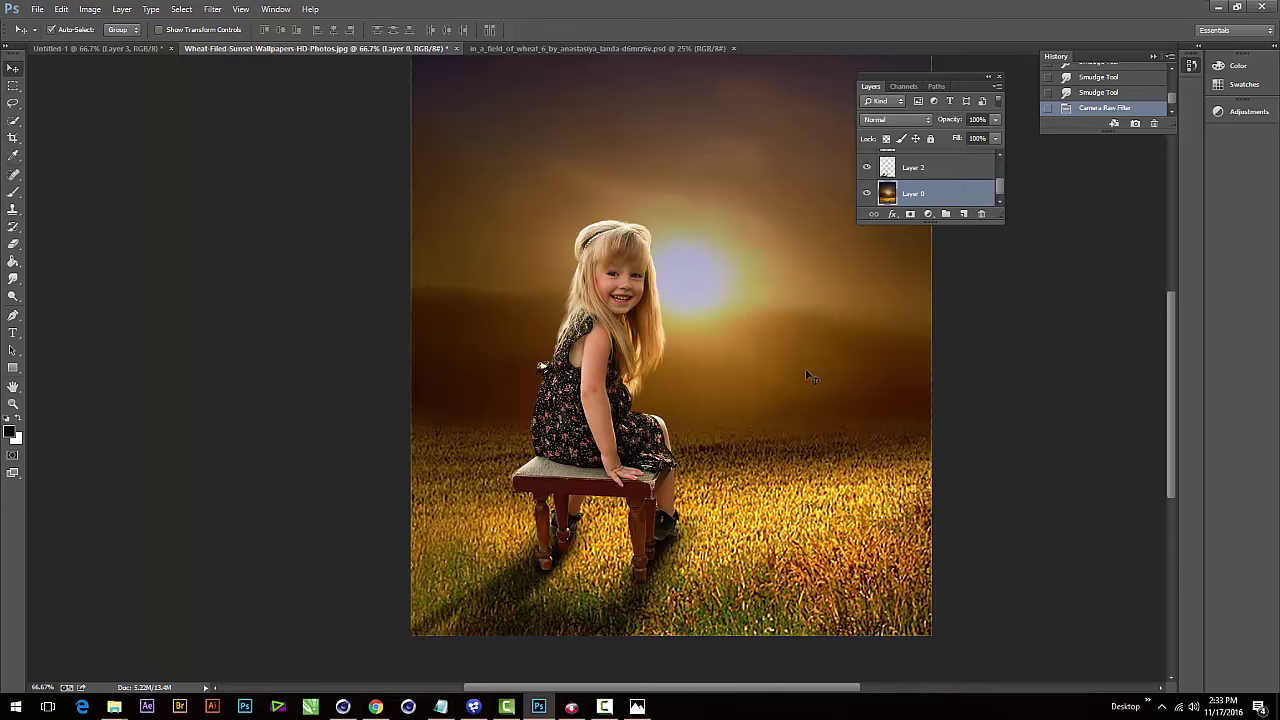
key("ctrl+minus")
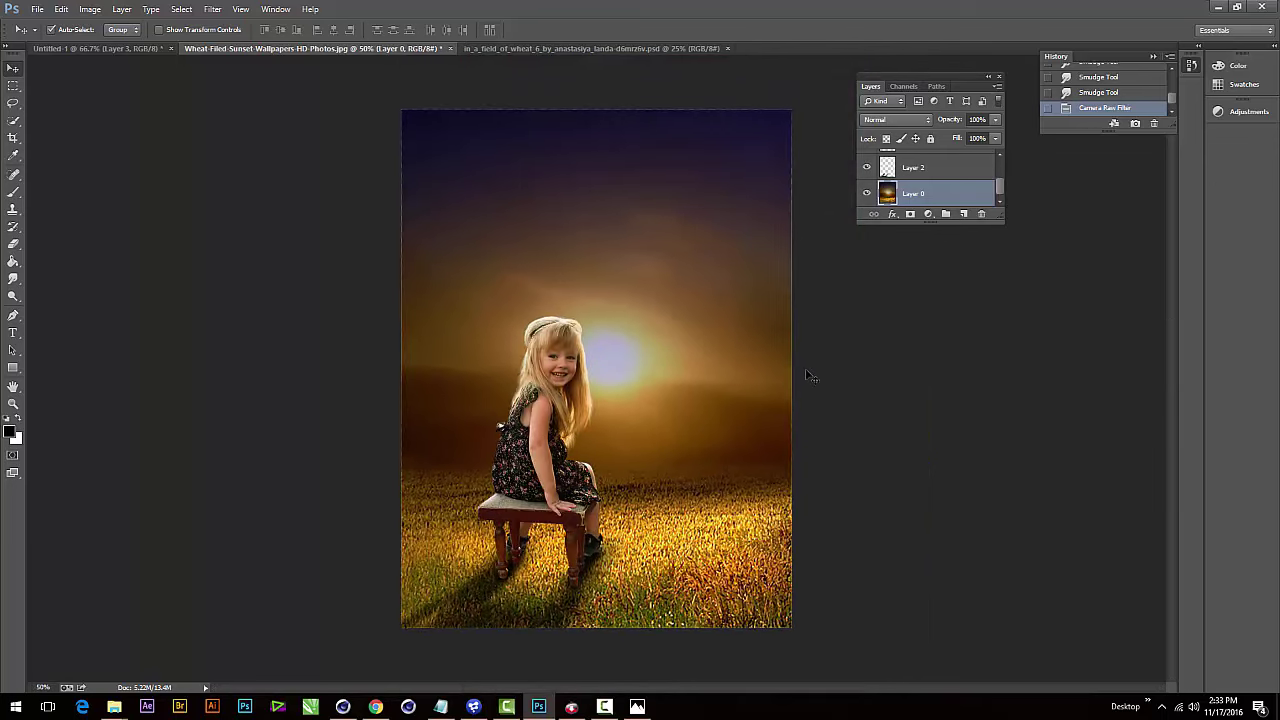
- Select the girl's Layer 1 and open the new fill or adjustment layer menu
key("ctrl+plus")
key("ctrl+plus")
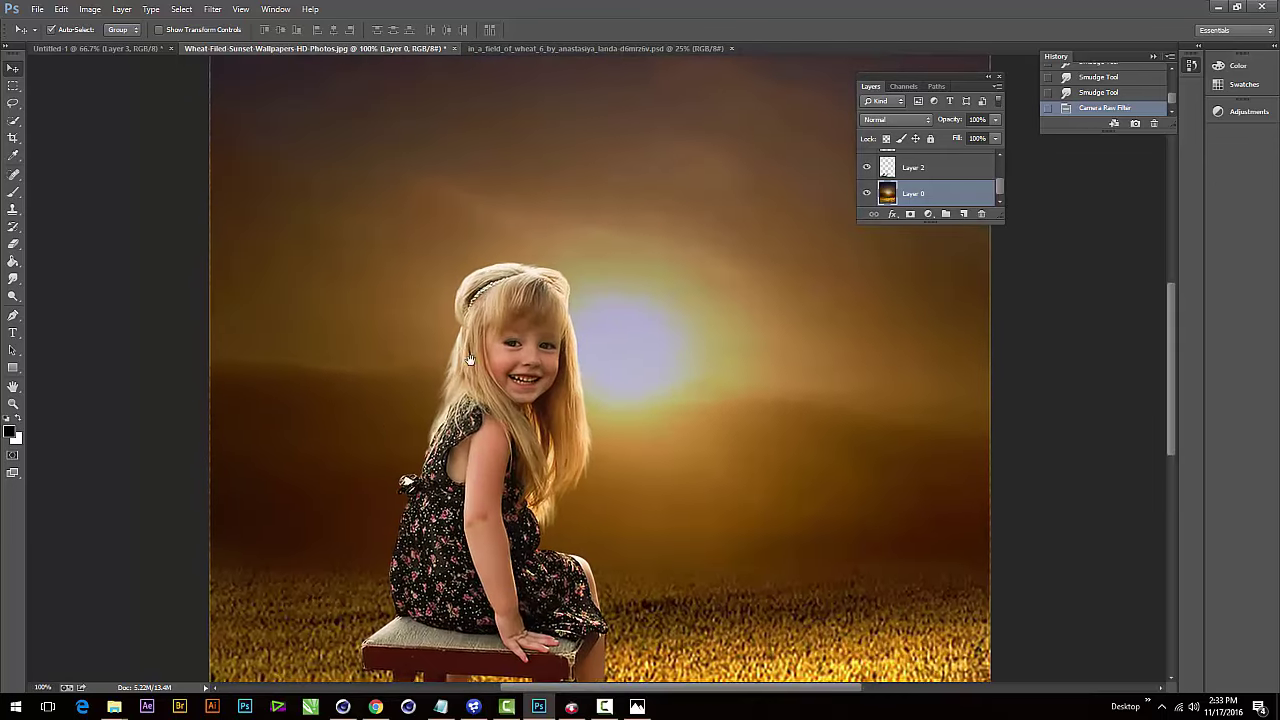
left_click_drag(469, 359, 474, 319)
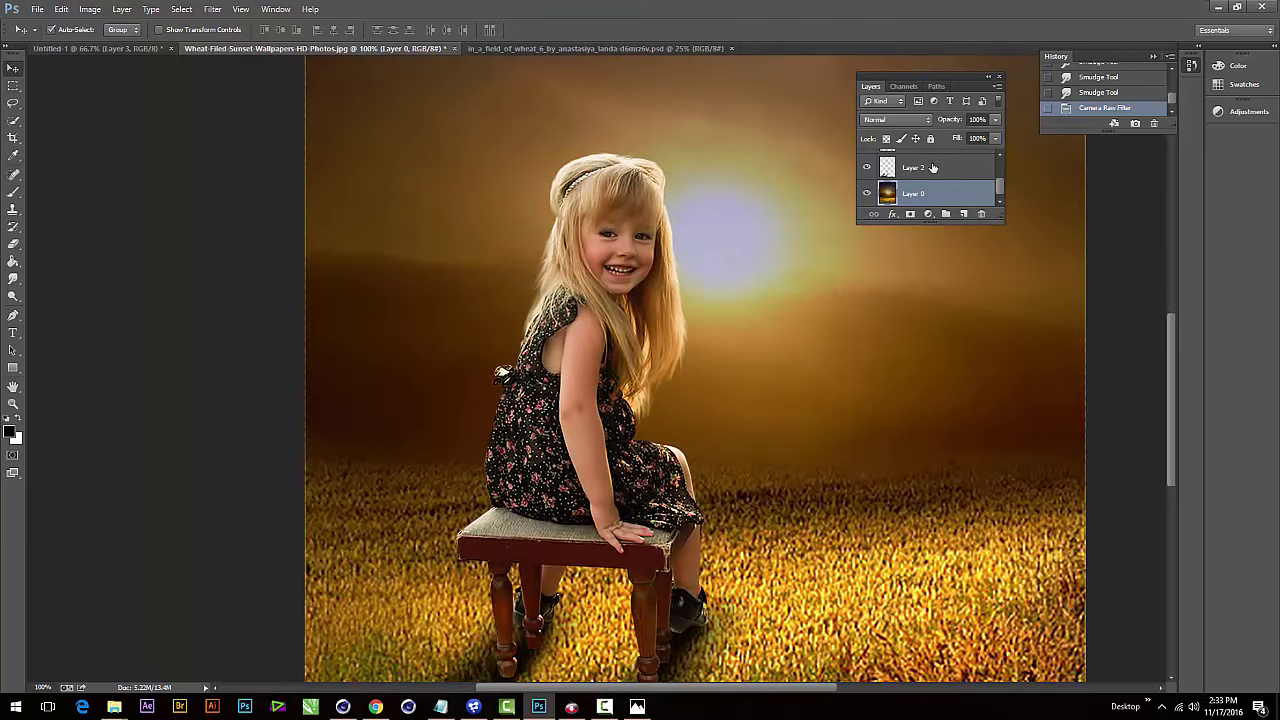
scroll(934, 168, "up", 2)
left_click(893, 173, "ctrl")
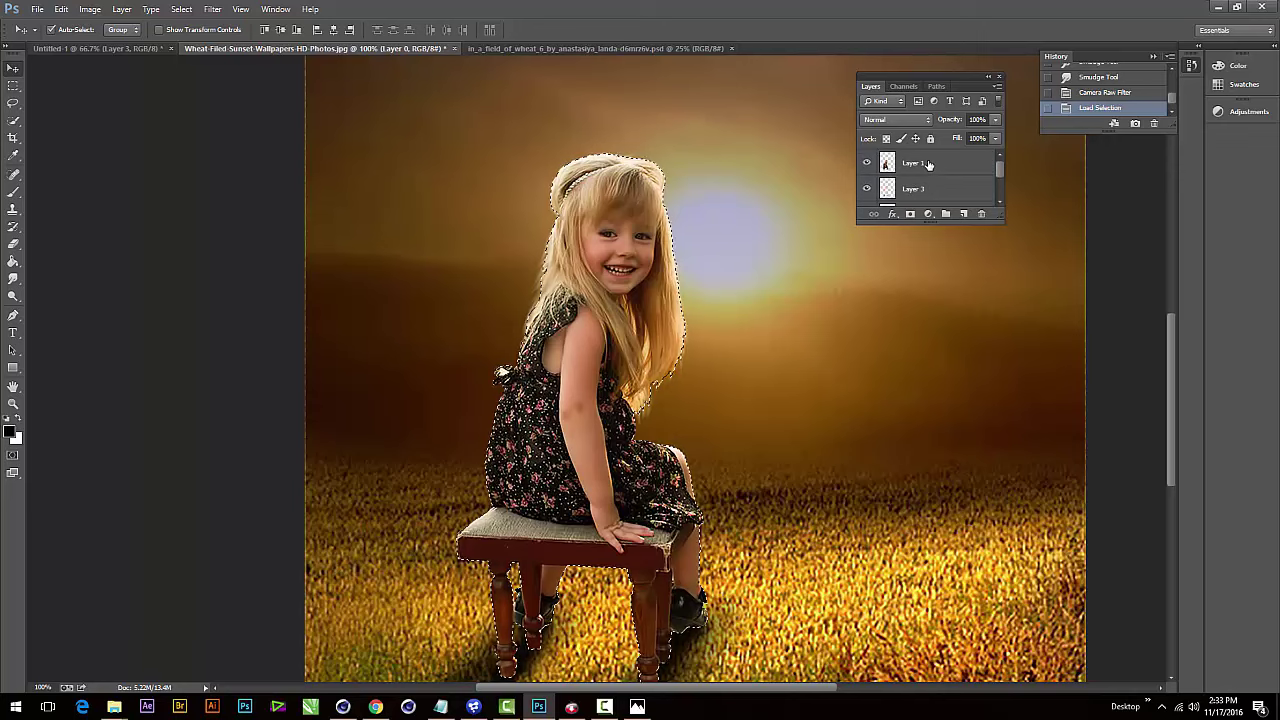
key("ctrl+d")
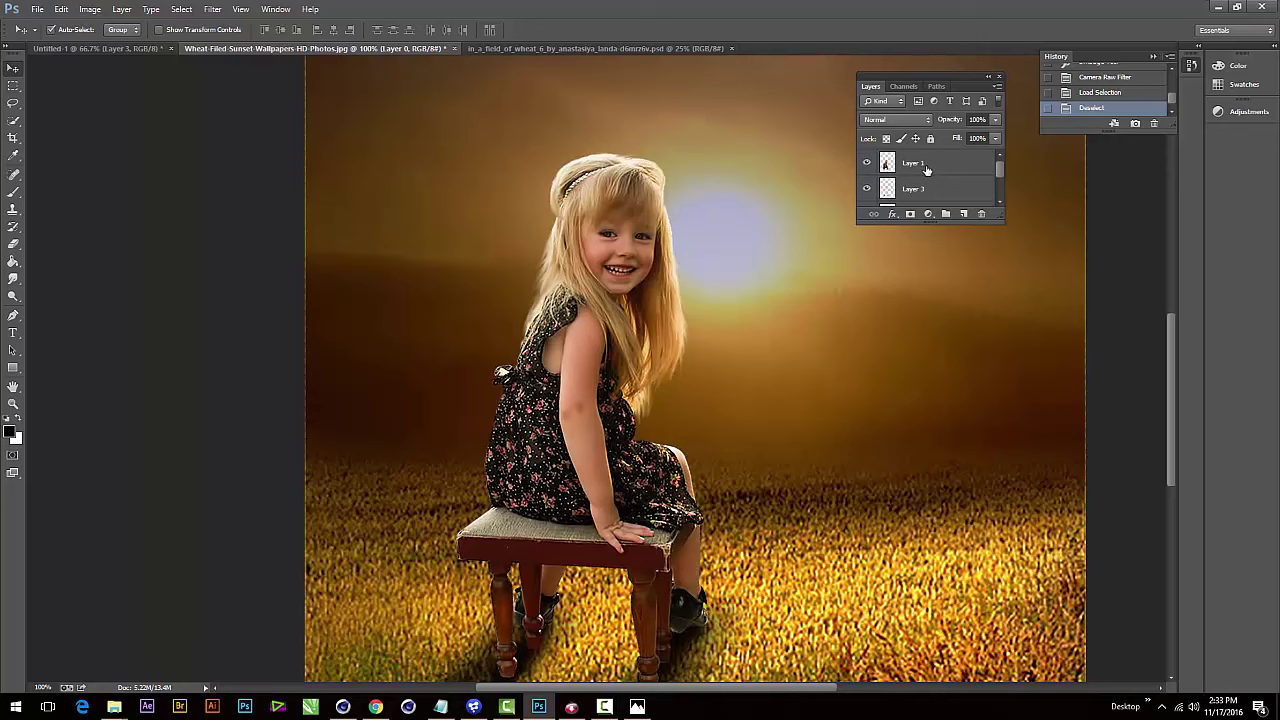
left_click(928, 168)
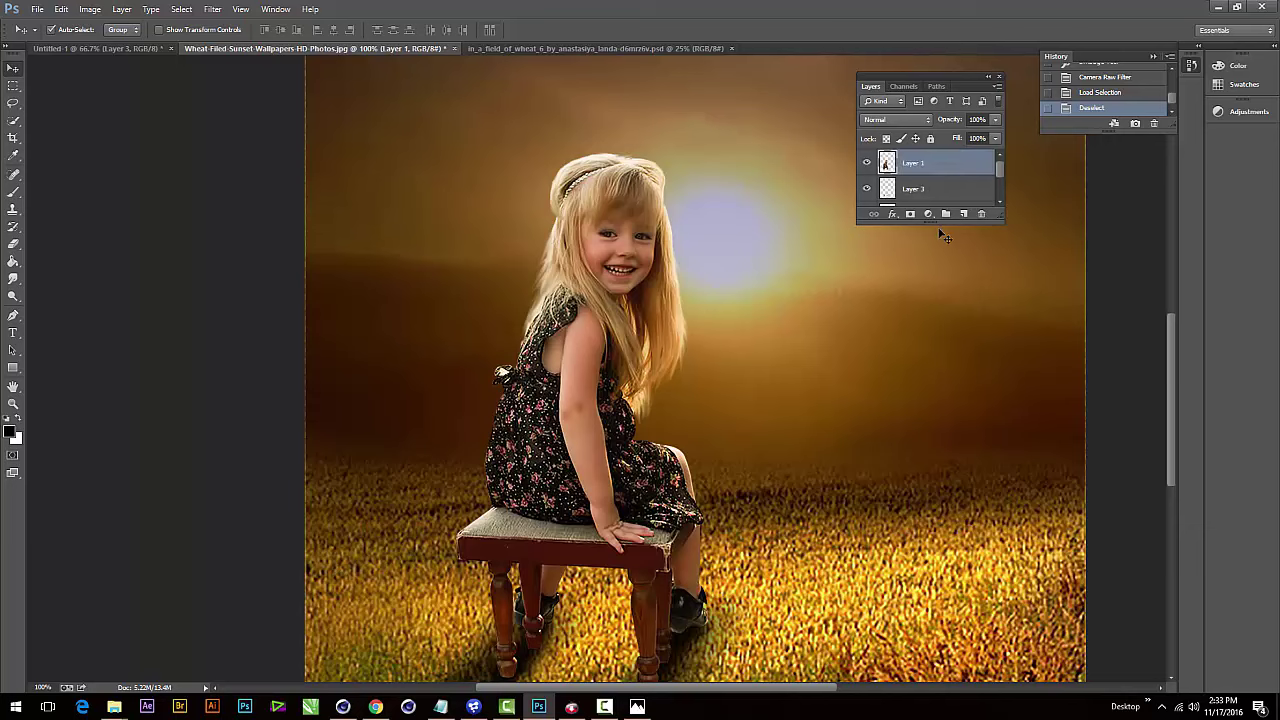
left_click(928, 214)
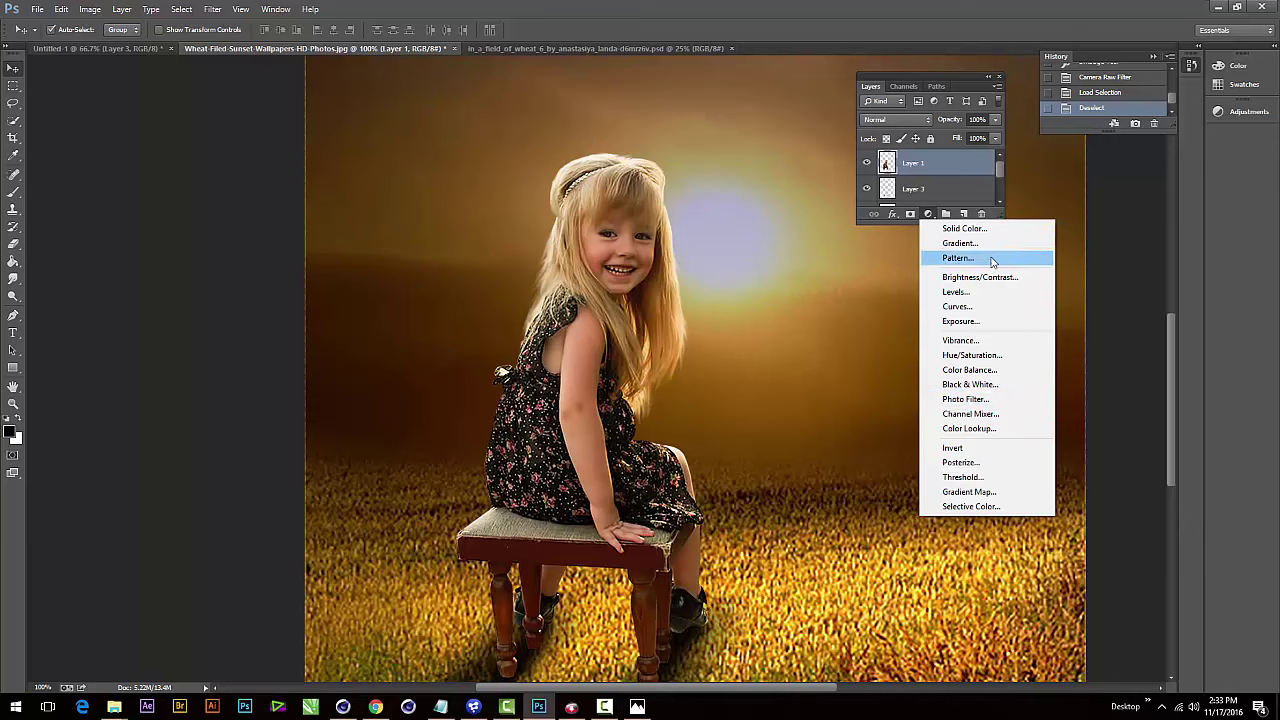
- Add a Brightness/Contrast layer clipped to Layer 1 with Brightness lowered to -124
left_click(985, 277)
left_click(1002, 310)
mouse_move(1009, 158)
left_mouse_down()
mouse_move(966, 161)
mouse_move(1026, 184)
mouse_move(974, 183)
mouse_move(998, 184)
mouse_move(941, 163)
left_mouse_up()
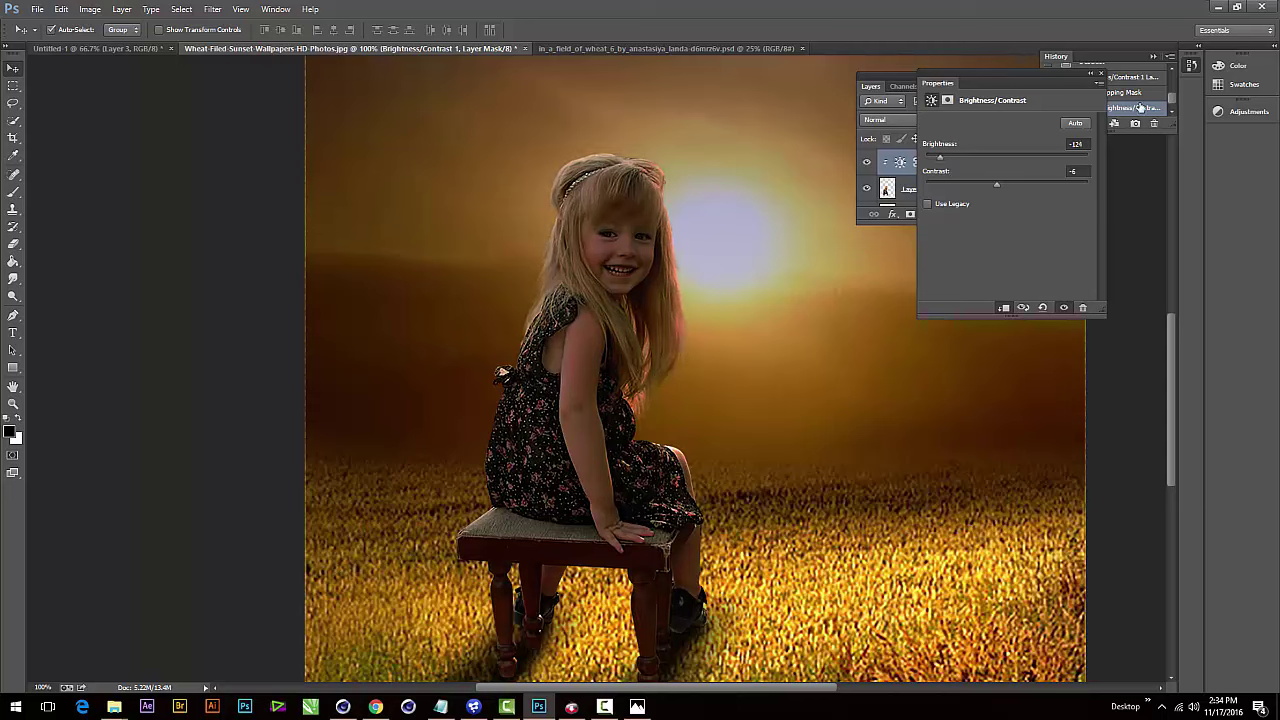
- Delete the stray vector mask from the adjustment layer and reselect its layer mask
left_click(889, 97)
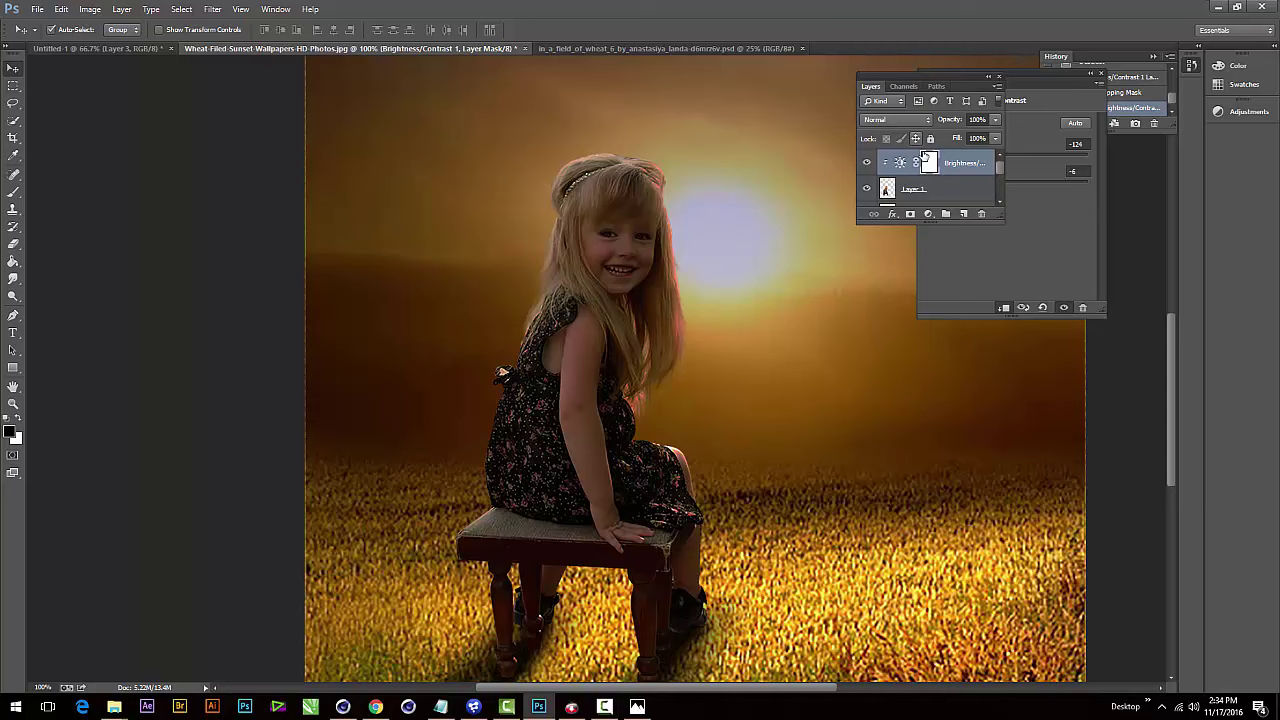
left_click(935, 168)
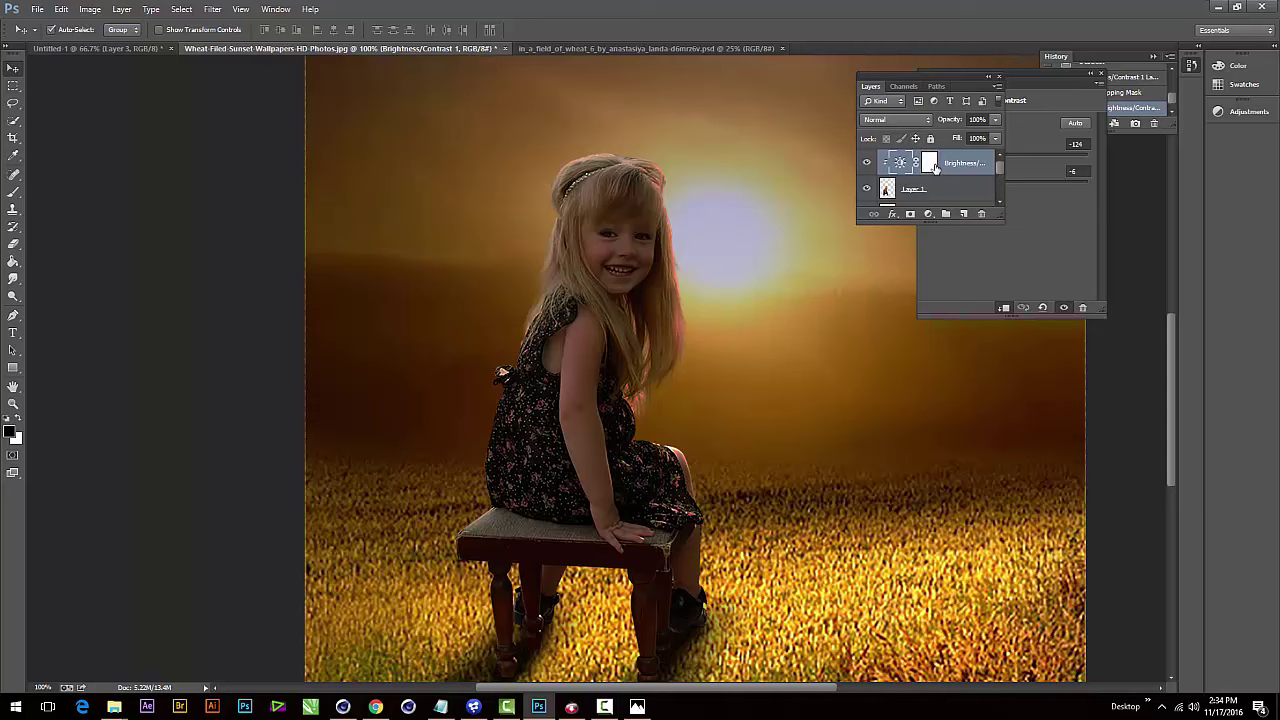
left_click(910, 214)
left_click(958, 166)
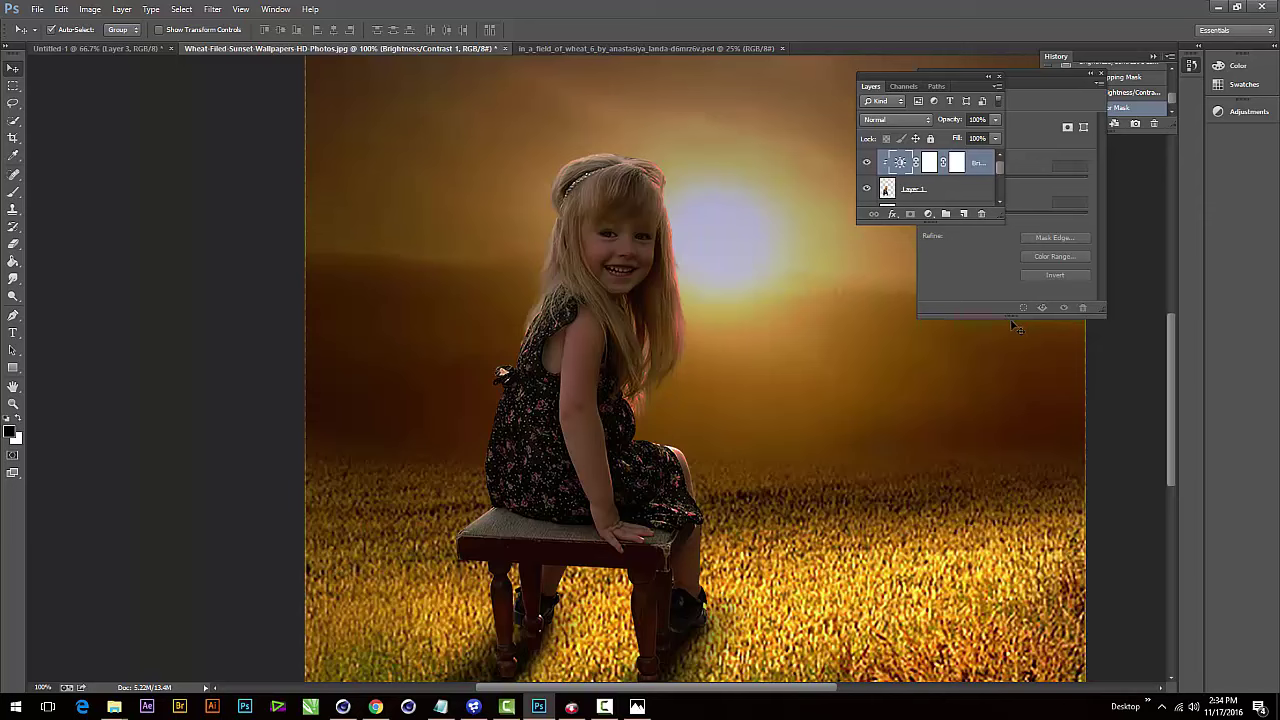
key("Delete")
left_click(931, 164)
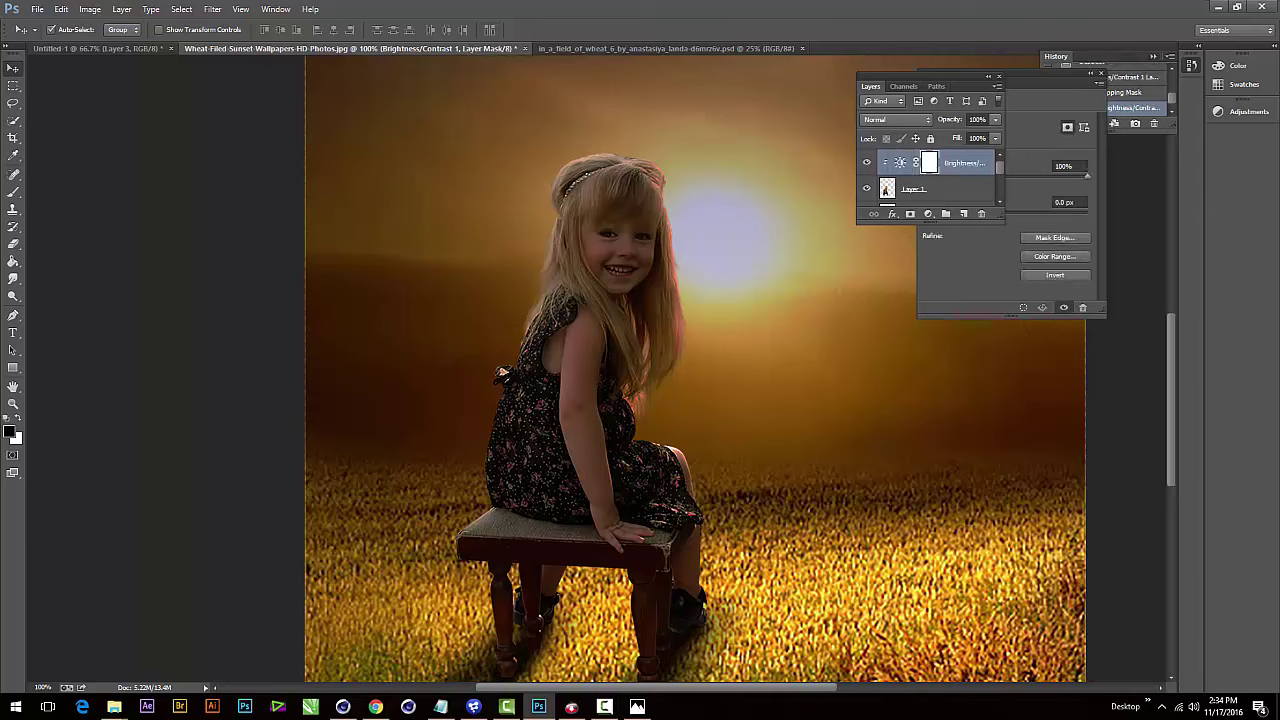
left_click(13, 191)
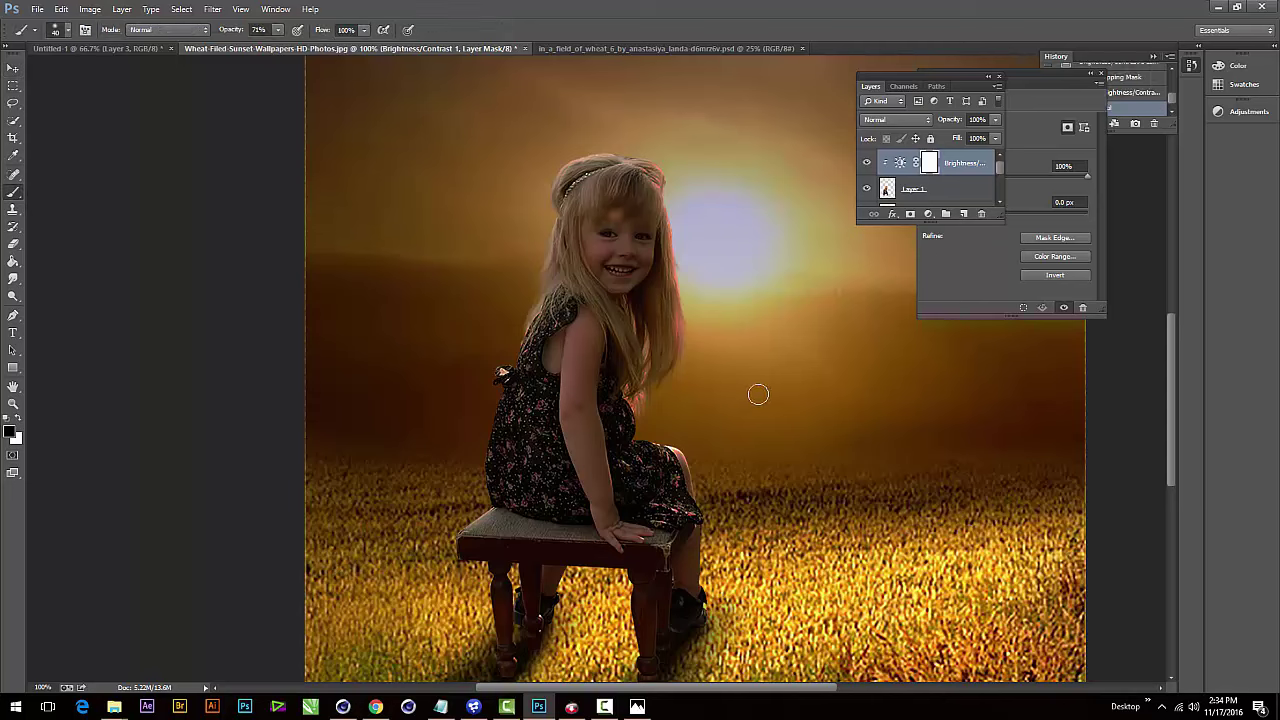
- With a soft 65 px brush at 15% opacity, paint the mask along the girl's hair edges
left_click(277, 29)
left_click_drag(279, 47, 244, 47)
right_click(522, 255)
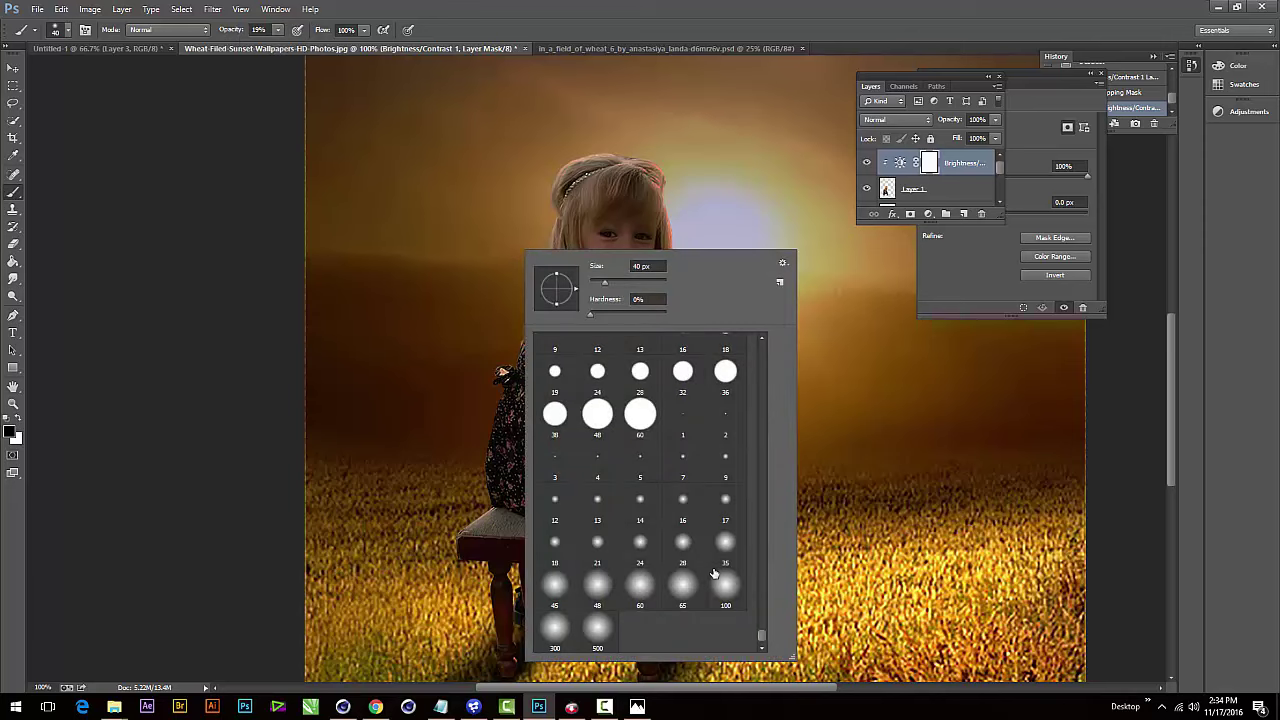
double_click(682, 586)
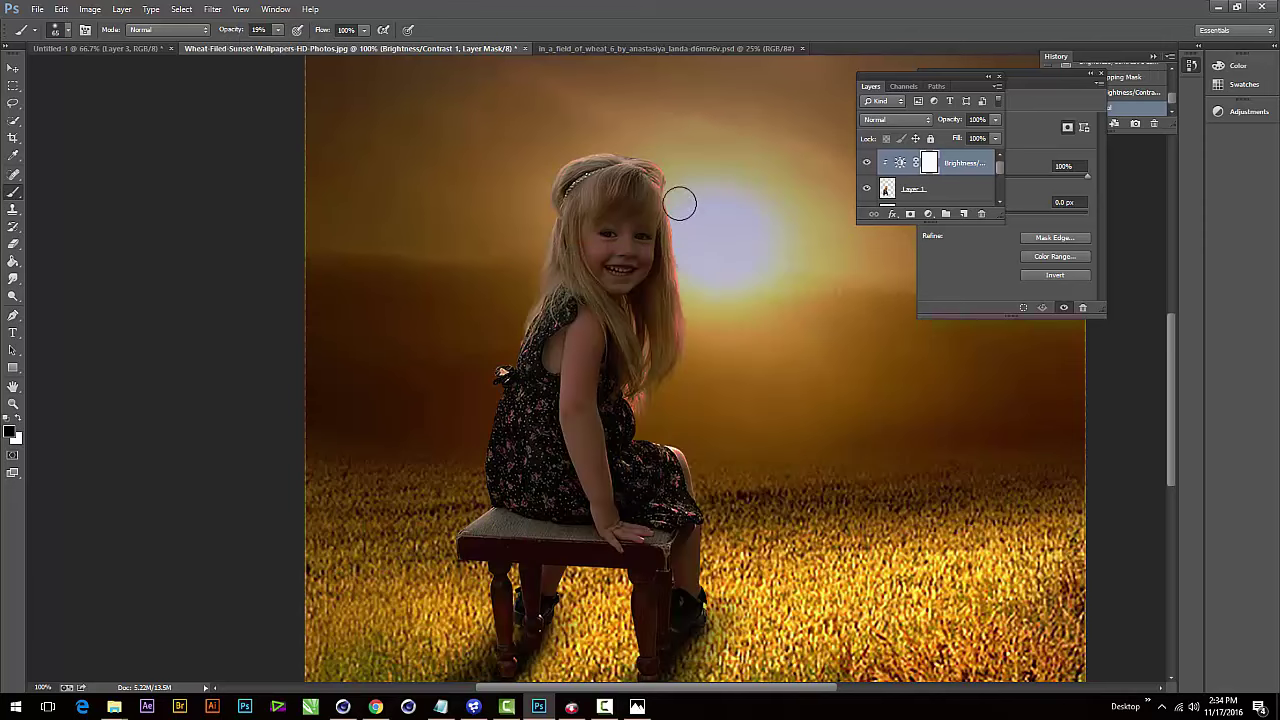
mouse_move(694, 306)
left_mouse_down()
mouse_move(677, 300)
mouse_move(676, 357)
mouse_move(677, 209)
left_mouse_up()
mouse_move(620, 143)
left_mouse_down()
mouse_move(551, 143)
mouse_move(538, 254)
mouse_move(497, 360)
mouse_move(534, 275)
mouse_move(541, 291)
mouse_move(574, 146)
mouse_move(548, 171)
mouse_move(620, 137)
mouse_move(697, 220)
mouse_move(686, 160)
mouse_move(700, 257)
mouse_move(680, 349)
mouse_move(643, 399)
mouse_move(660, 335)
mouse_move(637, 402)
mouse_move(697, 457)
mouse_move(715, 550)
mouse_move(700, 585)
mouse_move(728, 556)
mouse_move(716, 610)
mouse_move(708, 540)
left_mouse_up()
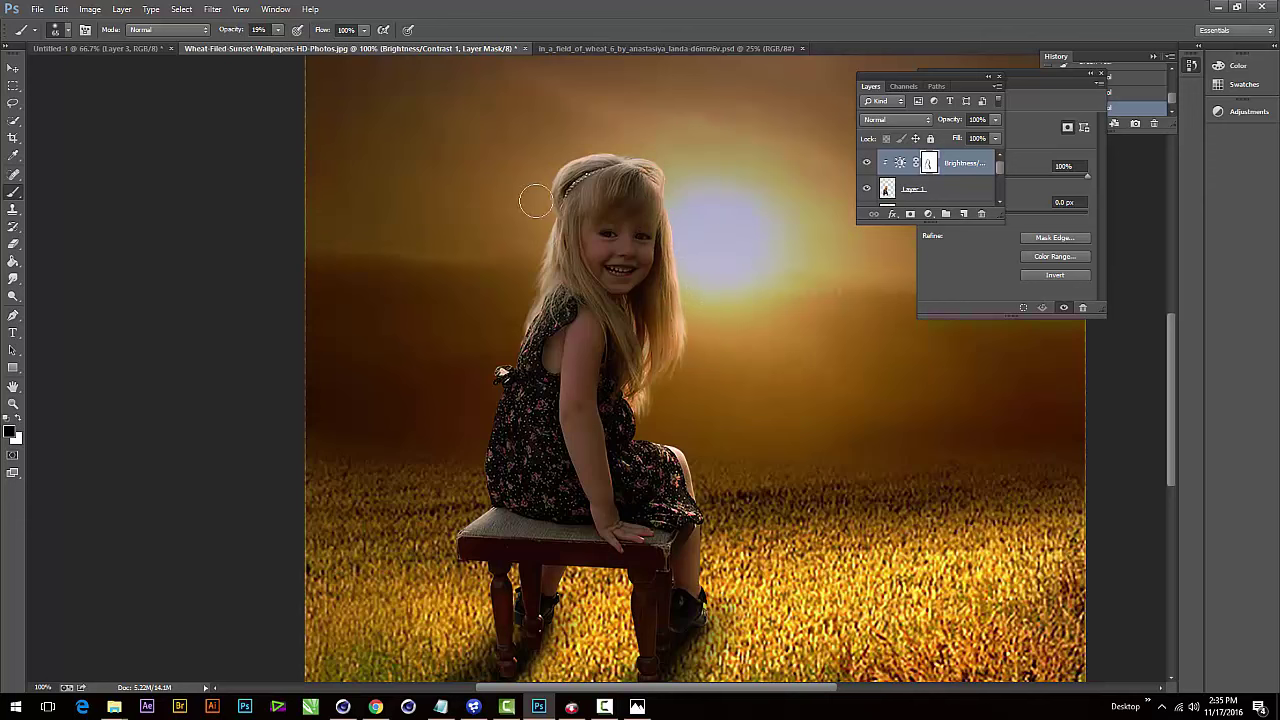
- Toggle the Brightness/Contrast layer to compare, then set brush opacity to 67%
left_click(867, 163)
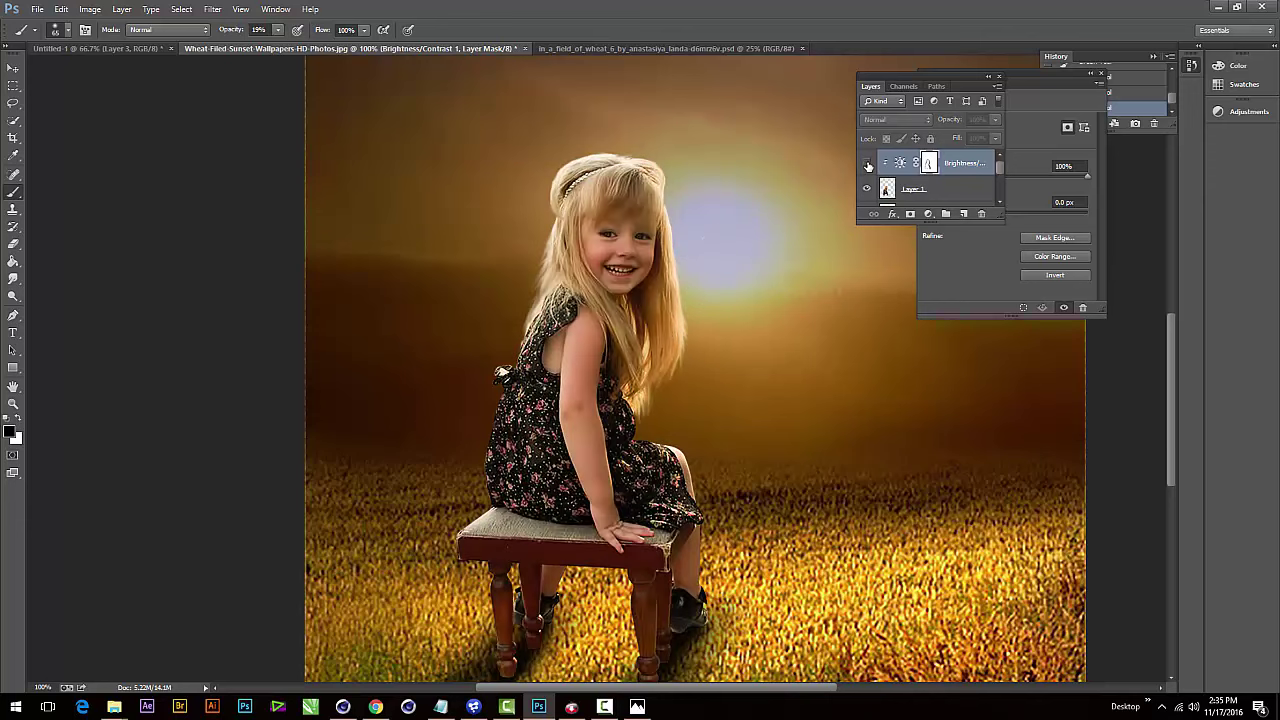
left_click(867, 163)
left_click(278, 31)
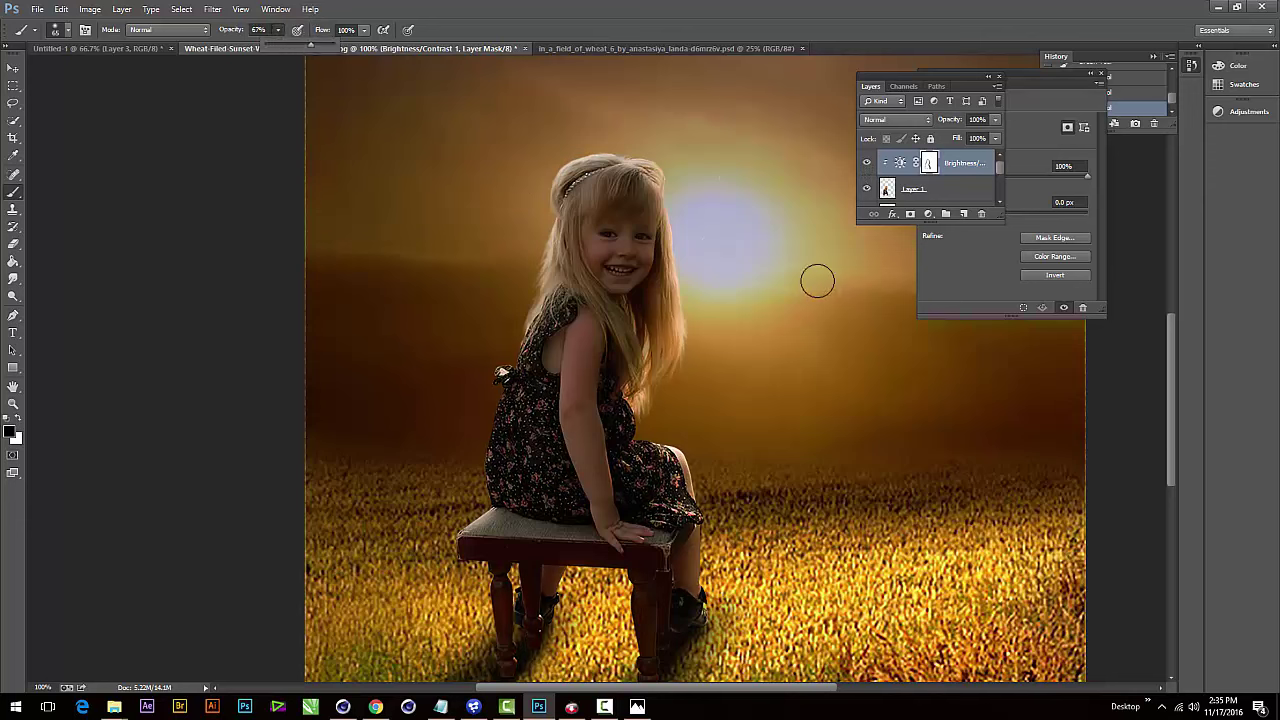
mouse_move(677, 214)
left_mouse_down()
mouse_move(686, 287)
mouse_move(663, 157)
mouse_move(579, 149)
mouse_move(529, 191)
mouse_move(526, 318)
mouse_move(468, 347)
mouse_move(491, 366)
mouse_move(457, 508)
mouse_move(472, 515)
mouse_move(394, 543)
left_mouse_up()
- Paint the mask around the stool legs, boot, grass and right hair edge
mouse_move(854, 632)
left_mouse_down()
mouse_move(722, 537)
mouse_move(710, 570)
mouse_move(710, 522)
mouse_move(715, 590)
mouse_move(726, 598)
mouse_move(762, 534)
mouse_move(706, 428)
mouse_move(684, 478)
mouse_move(648, 457)
mouse_move(697, 496)
mouse_move(662, 373)
left_mouse_up()
mouse_move(690, 288)
left_mouse_down()
mouse_move(683, 189)
mouse_move(632, 137)
mouse_move(702, 238)
mouse_move(552, 170)
mouse_move(660, 135)
mouse_move(688, 154)
mouse_move(541, 296)
mouse_move(491, 171)
mouse_move(457, 147)
mouse_move(514, 240)
mouse_move(481, 495)
mouse_move(505, 385)
mouse_move(474, 451)
left_mouse_up()
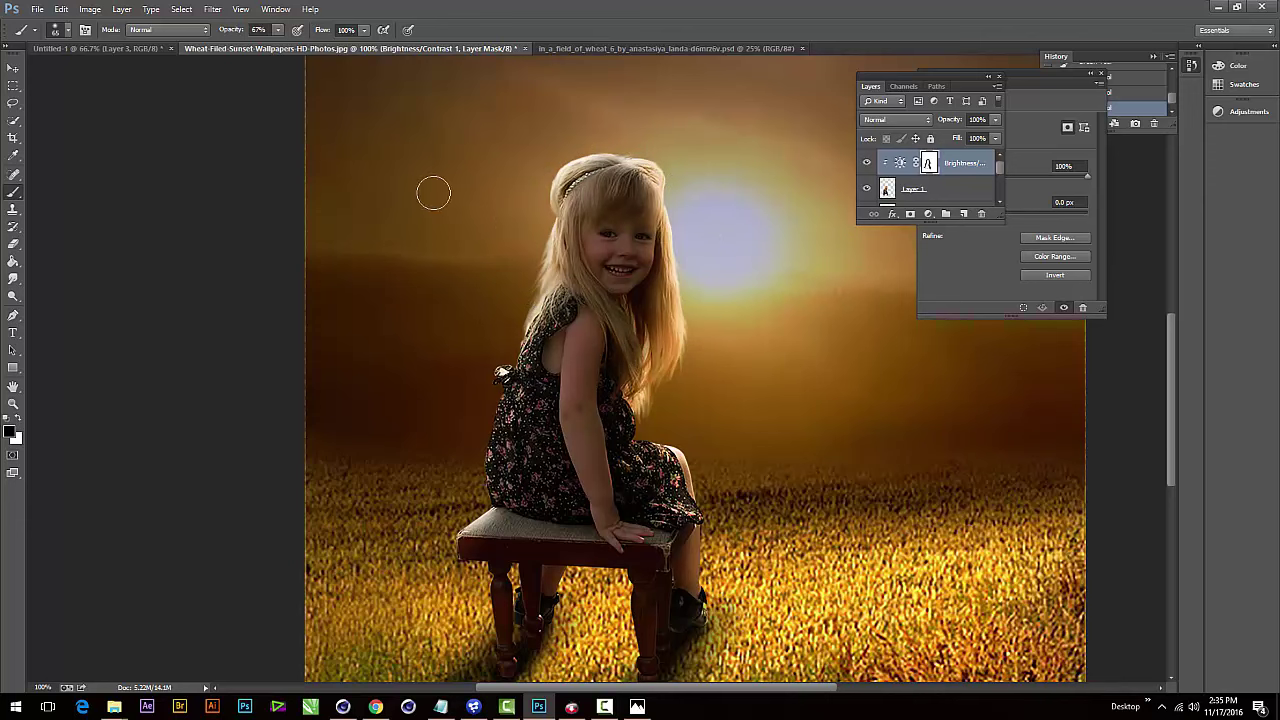
mouse_move(446, 542)
left_mouse_down()
mouse_move(473, 525)
mouse_move(480, 628)
left_mouse_up()
mouse_move(576, 455)
left_mouse_down()
mouse_move(566, 606)
mouse_move(569, 586)
left_mouse_up()
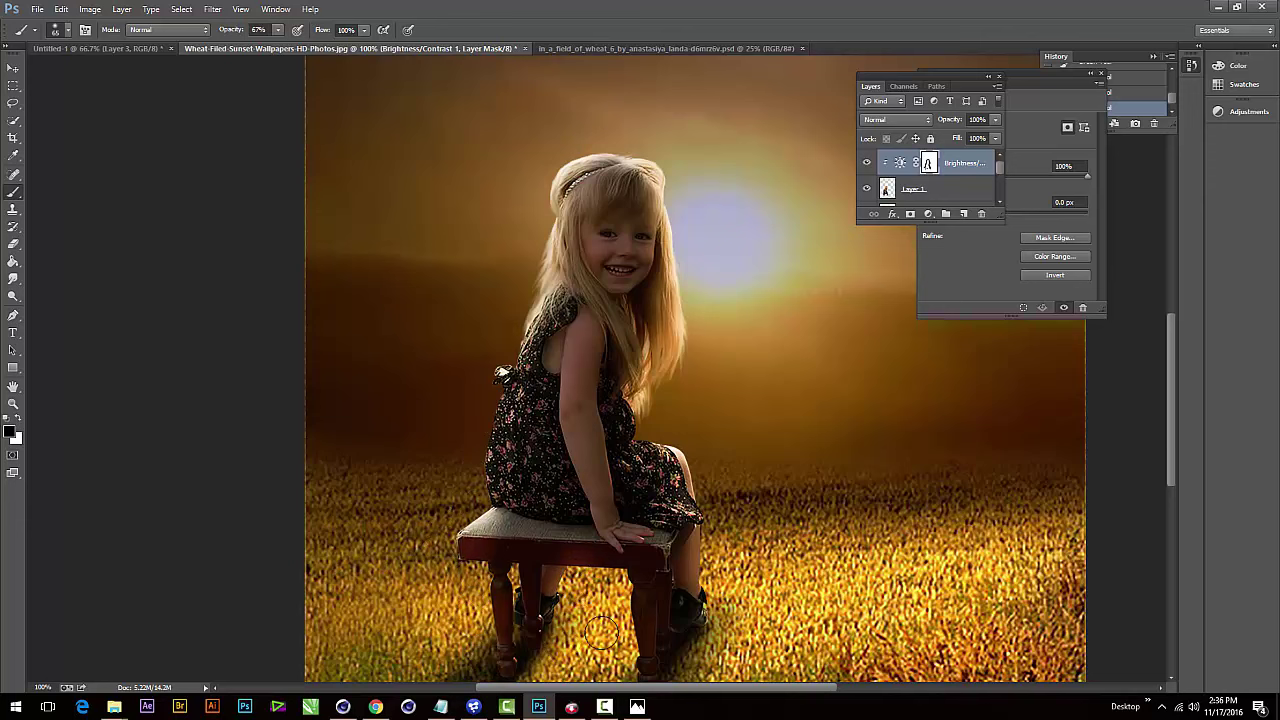
left_click_drag(590, 585, 572, 592)
key("ctrl+minus")
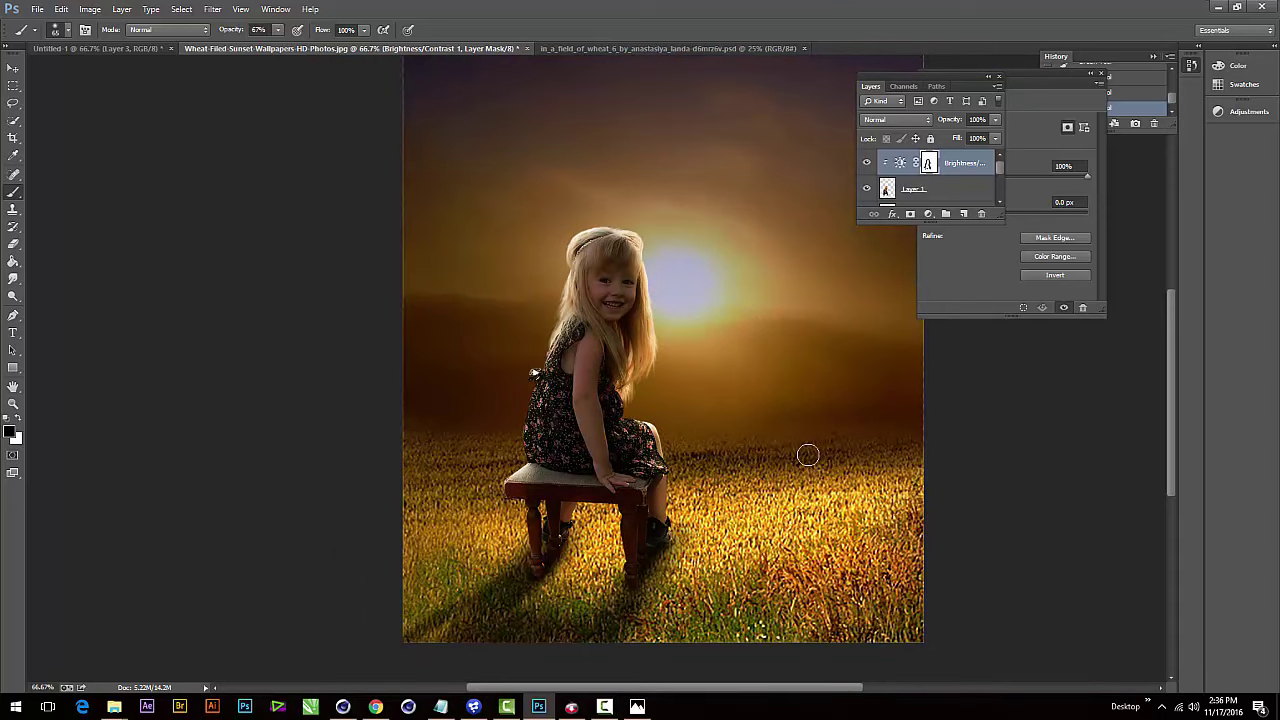
- At 34% then 15% brush opacity, paint the mask on hair and face, undoing two strokes
key("ctrl+plus")
key("ctrl+plus")
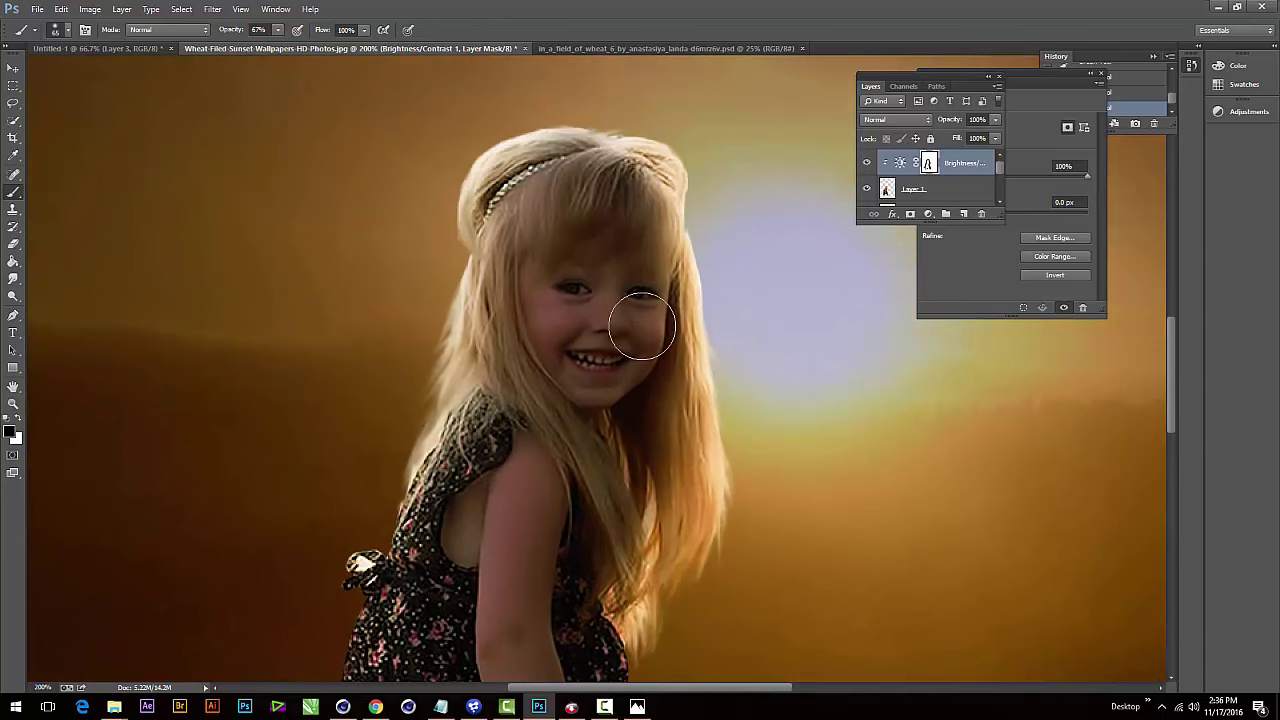
left_click(278, 30)
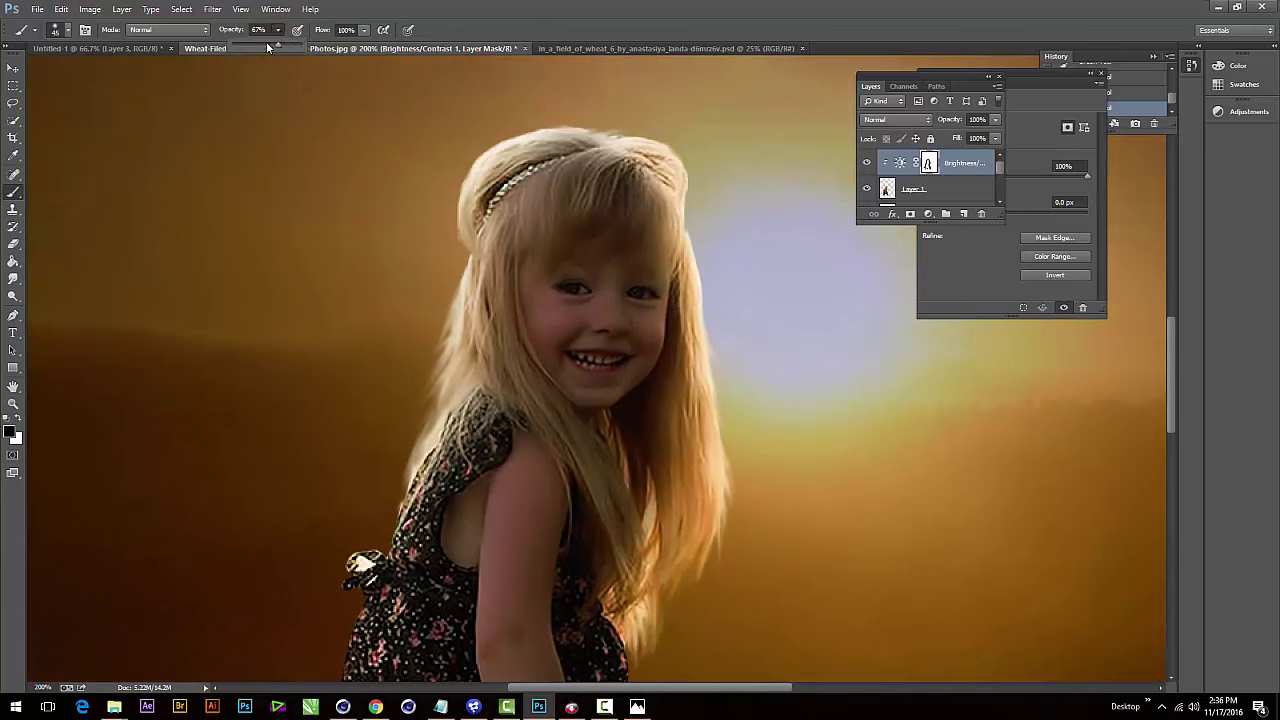
left_click(610, 312)
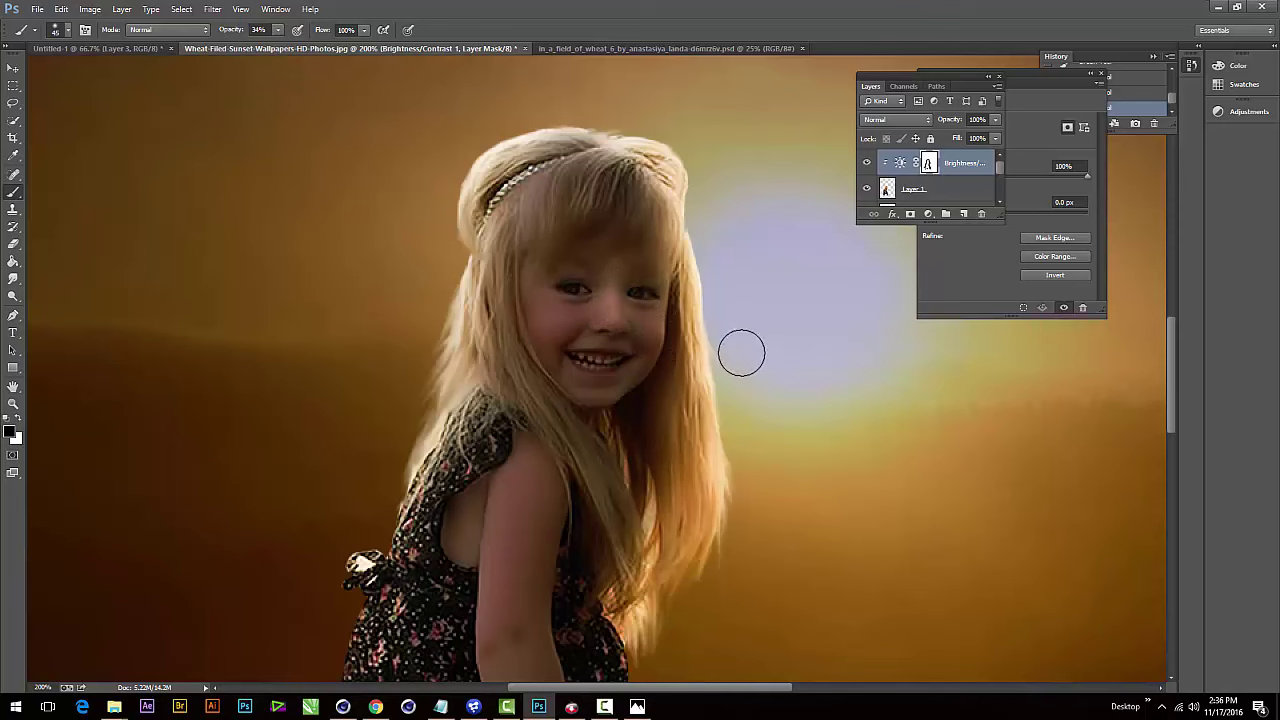
left_click_drag(733, 341, 697, 307)
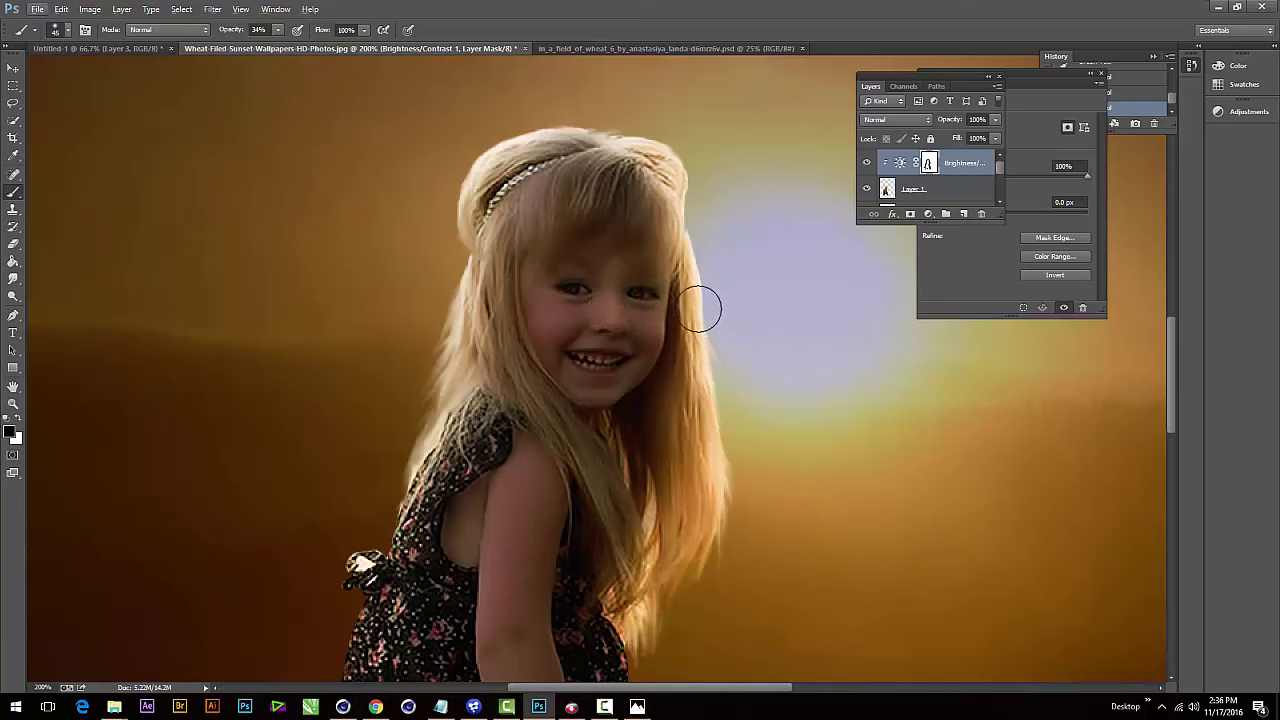
left_click(277, 29)
left_click_drag(276, 45, 264, 45)
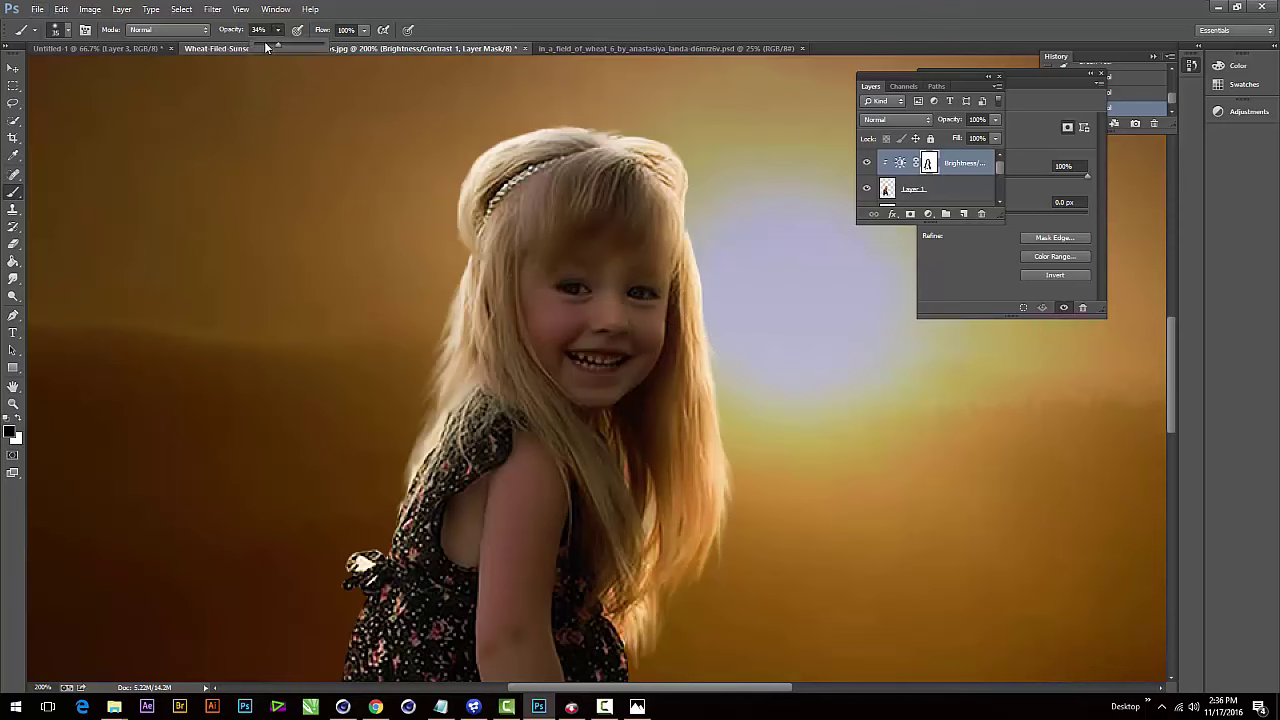
mouse_move(599, 267)
left_mouse_down()
mouse_move(581, 369)
mouse_move(669, 334)
mouse_move(617, 391)
mouse_move(526, 305)
mouse_move(594, 394)
mouse_move(611, 234)
mouse_move(651, 271)
mouse_move(632, 366)
left_mouse_up()
scroll(755, 388, "down", 1)
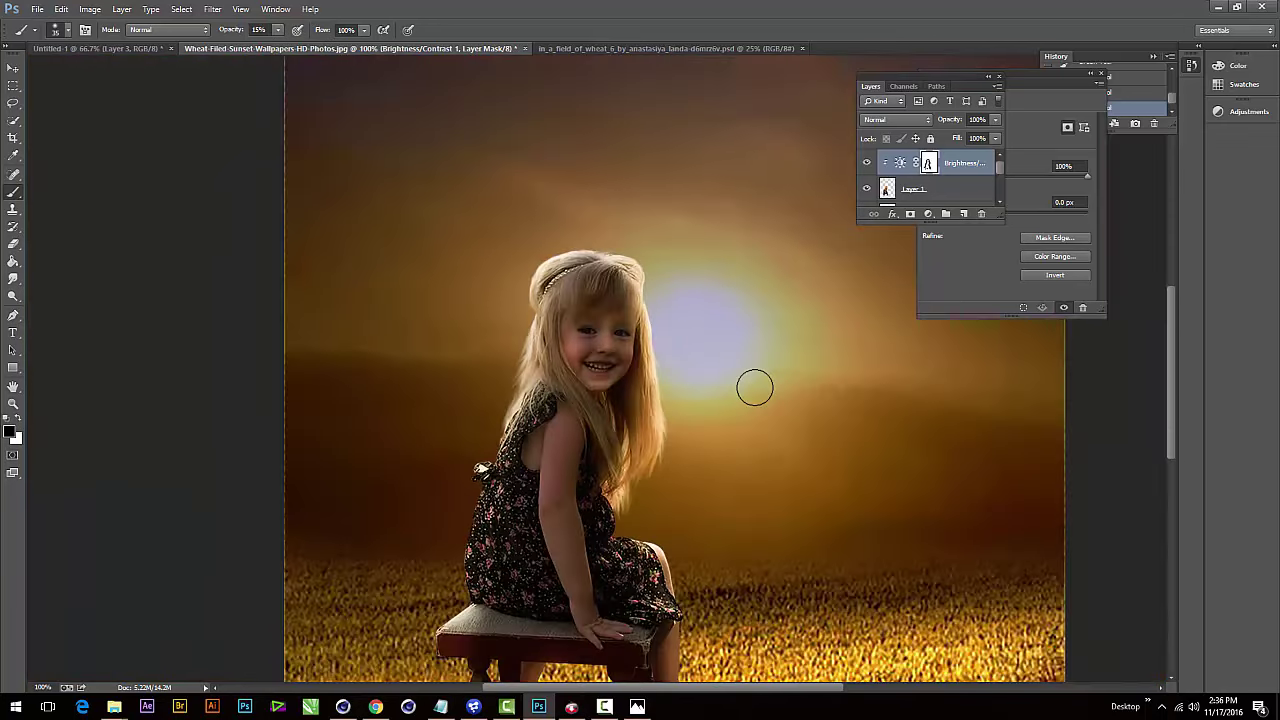
key("ctrl+alt+z")
key("ctrl+alt+z")
key("ctrl+alt+z")
key("ctrl+alt+z")
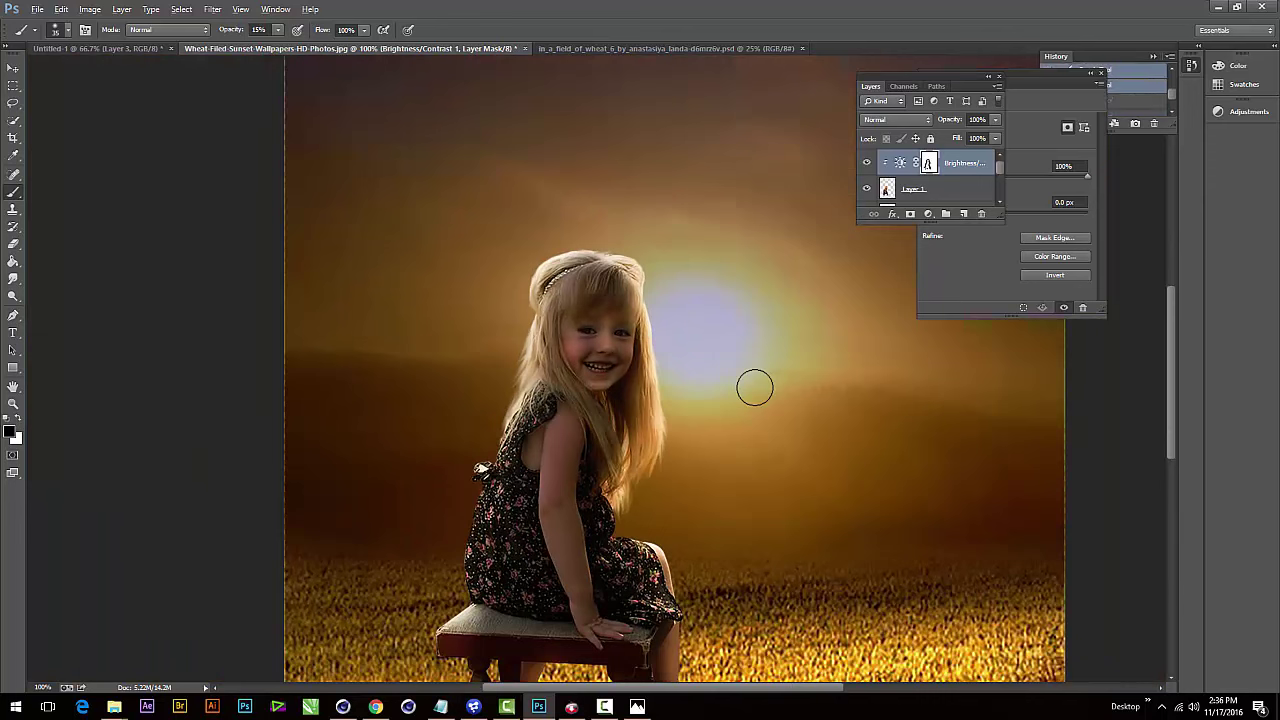
key("ctrl+alt+z")
key("ctrl+alt+z")
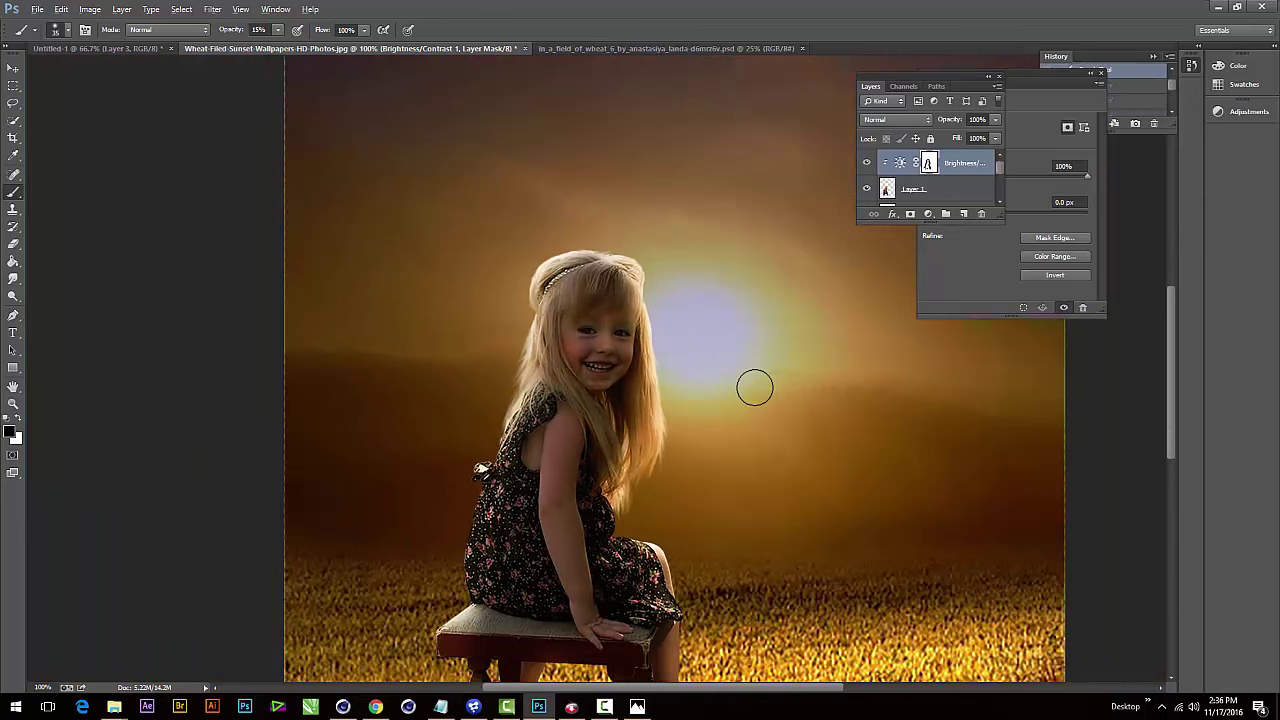
- Paint the mask faintly over the girl's cheek, hair, face and arm, then set opacity to 4%
left_click(627, 351)
left_click_drag(617, 386, 634, 357)
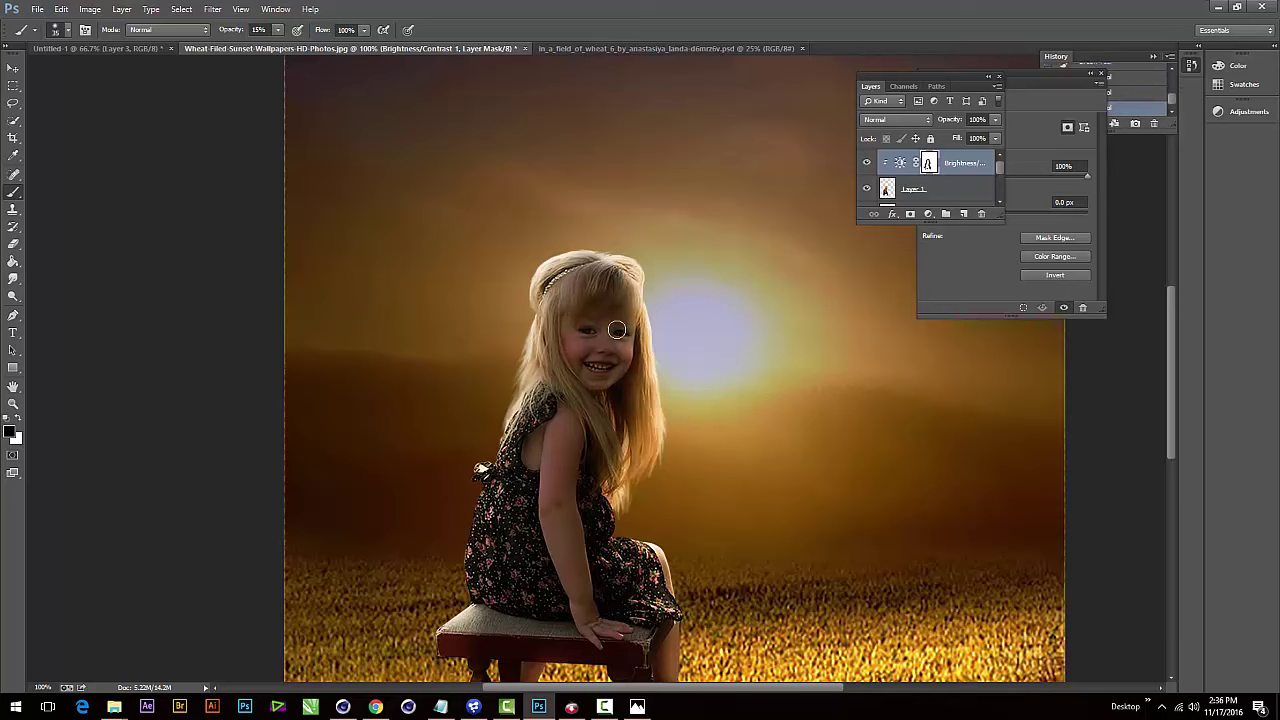
left_click_drag(608, 332, 608, 372)
mouse_move(553, 499)
left_mouse_down()
mouse_move(583, 606)
mouse_move(547, 480)
left_mouse_up()
left_click_drag(567, 408, 565, 578)
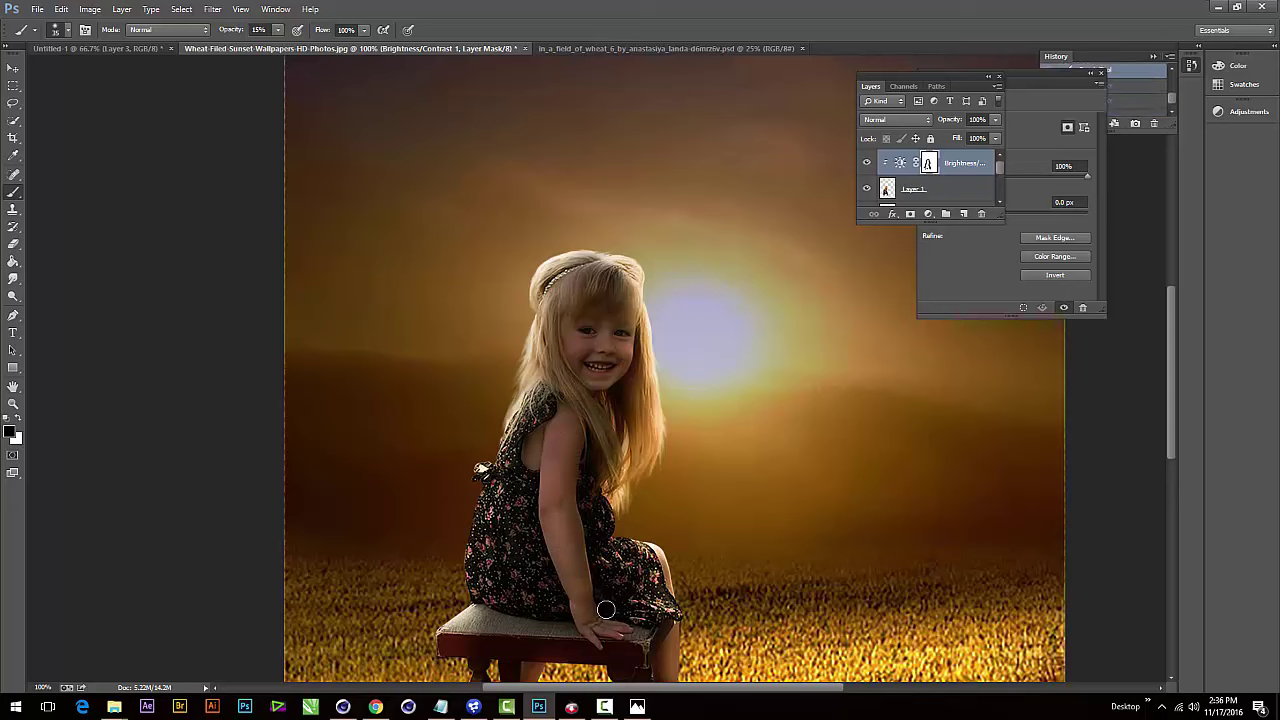
left_click_drag(575, 474, 579, 428)
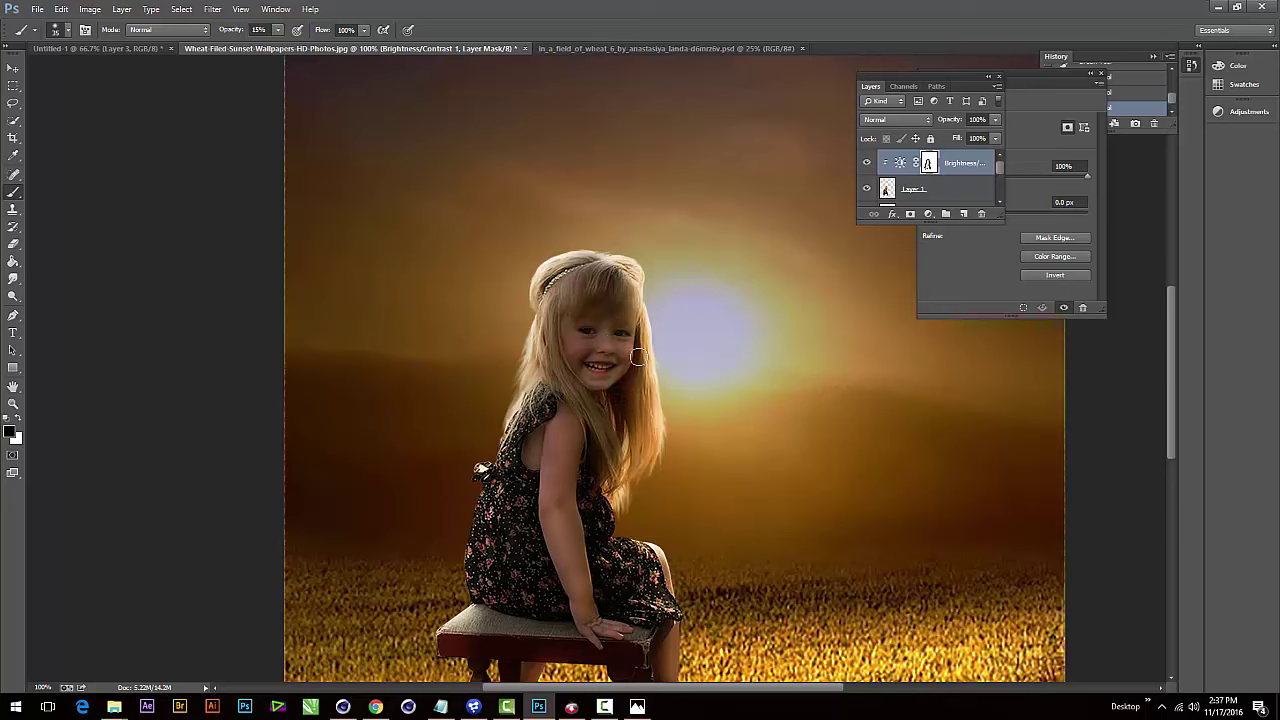
left_click(277, 30)
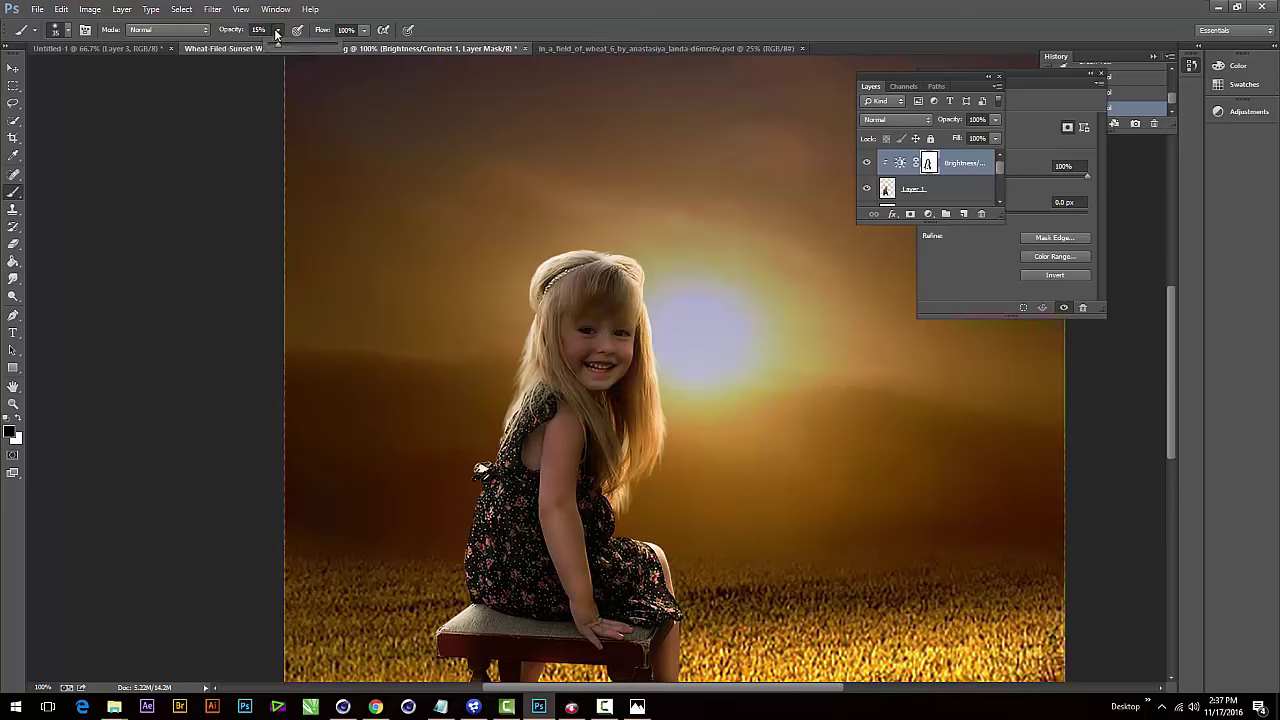
left_click(615, 315)
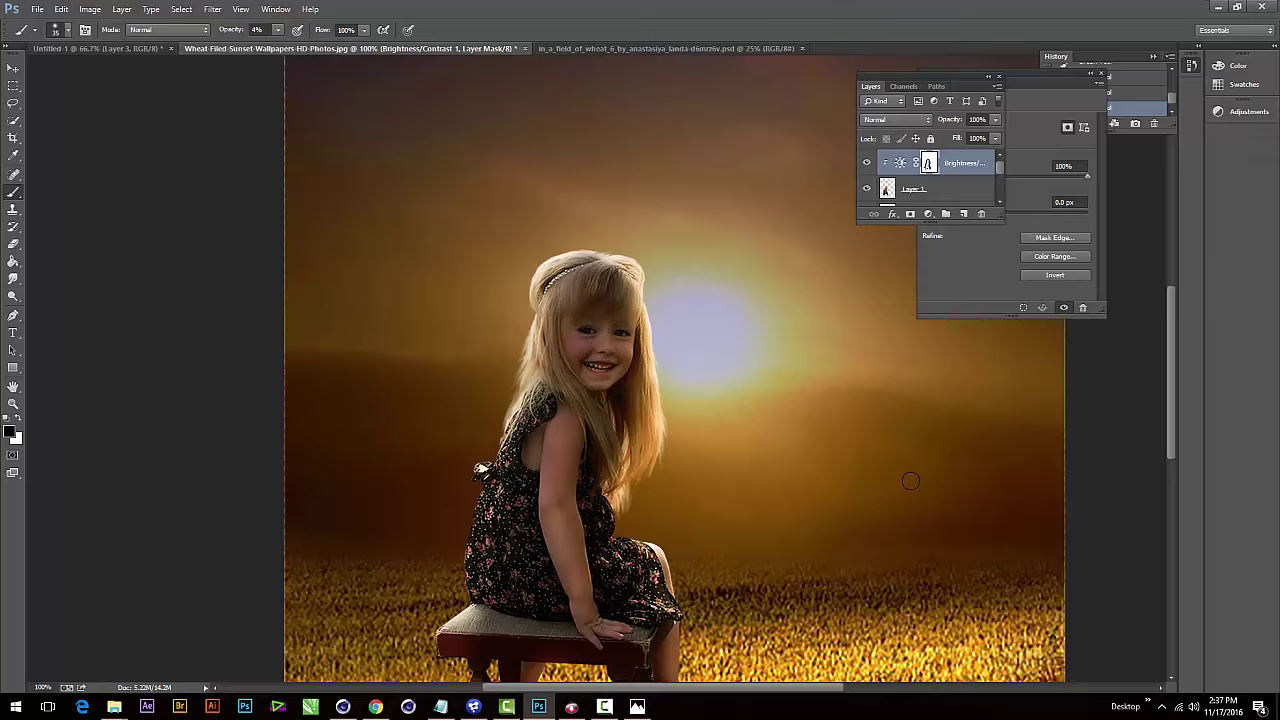
key("ctrl+minus")
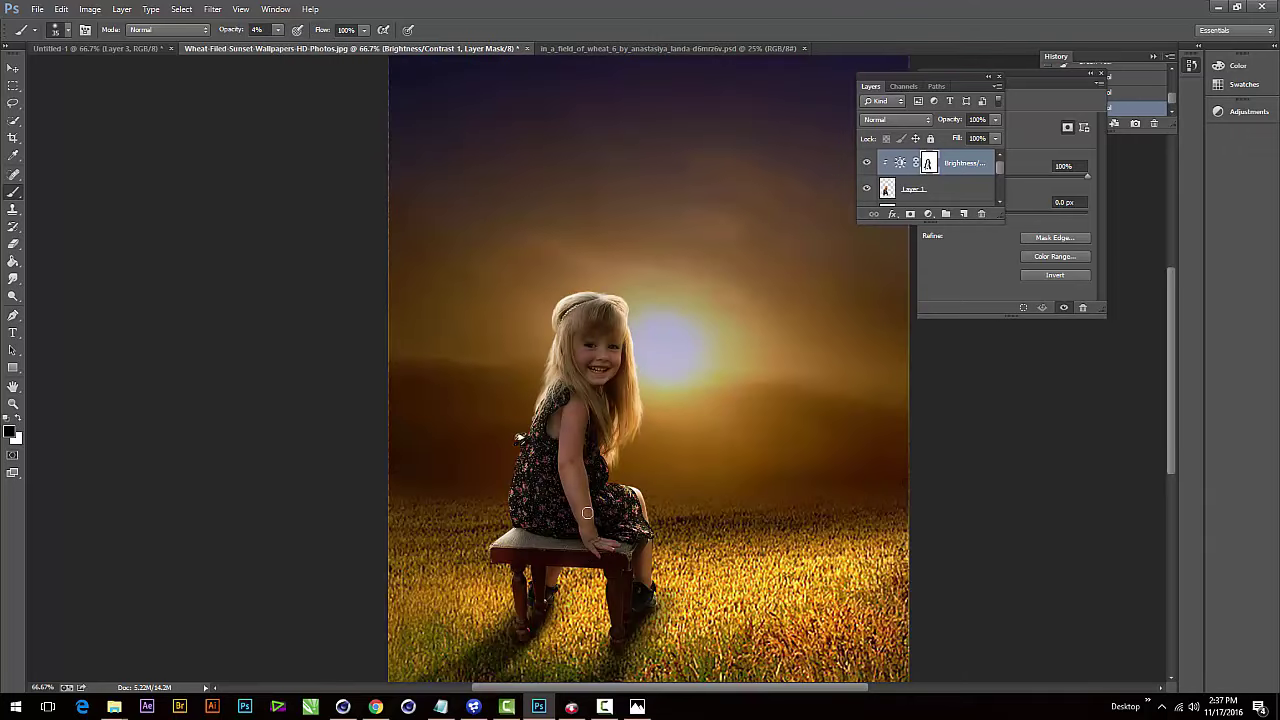
- Toggle the Brightness/Contrast adjustment on and off to compare the result
left_click(866, 163)
left_click(866, 163)
left_click(866, 163)
- Select Layer 1, enlarge the Layers panel and open the layer style menu
left_click(921, 190)
scroll(918, 195, "up", 2)
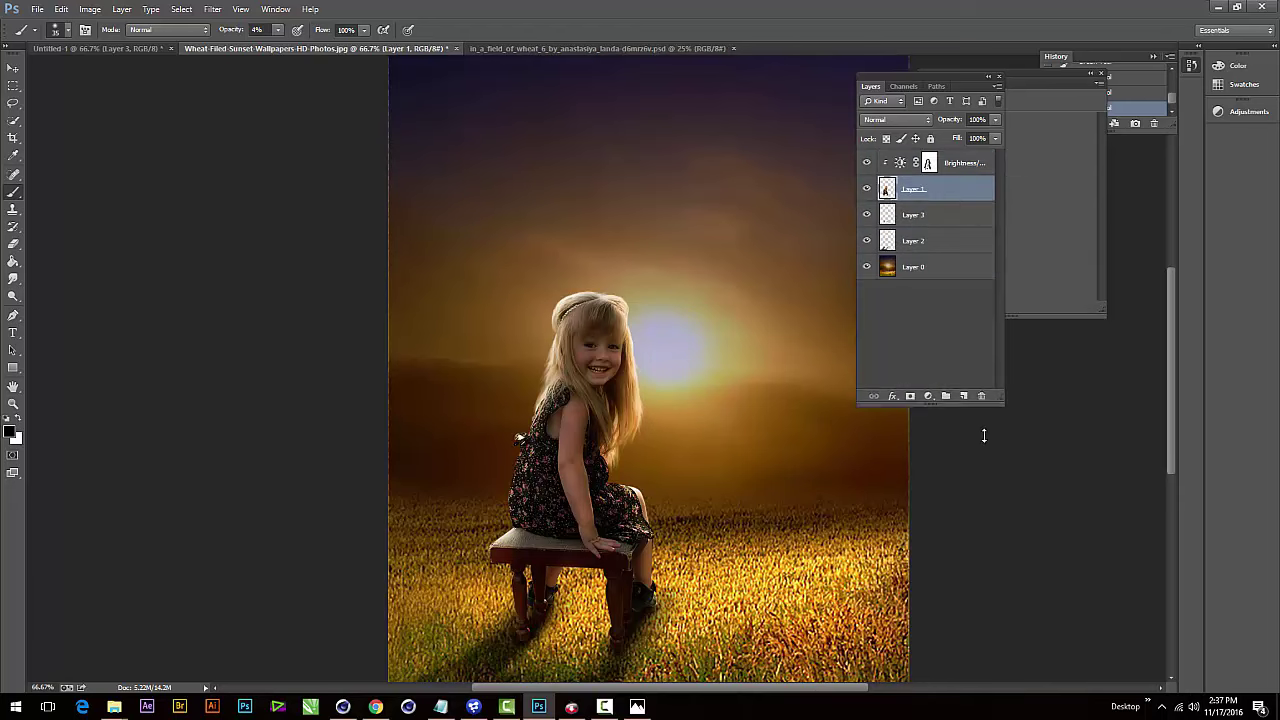
left_click_drag(926, 222, 983, 437)
left_click(928, 430)
left_click(893, 430)
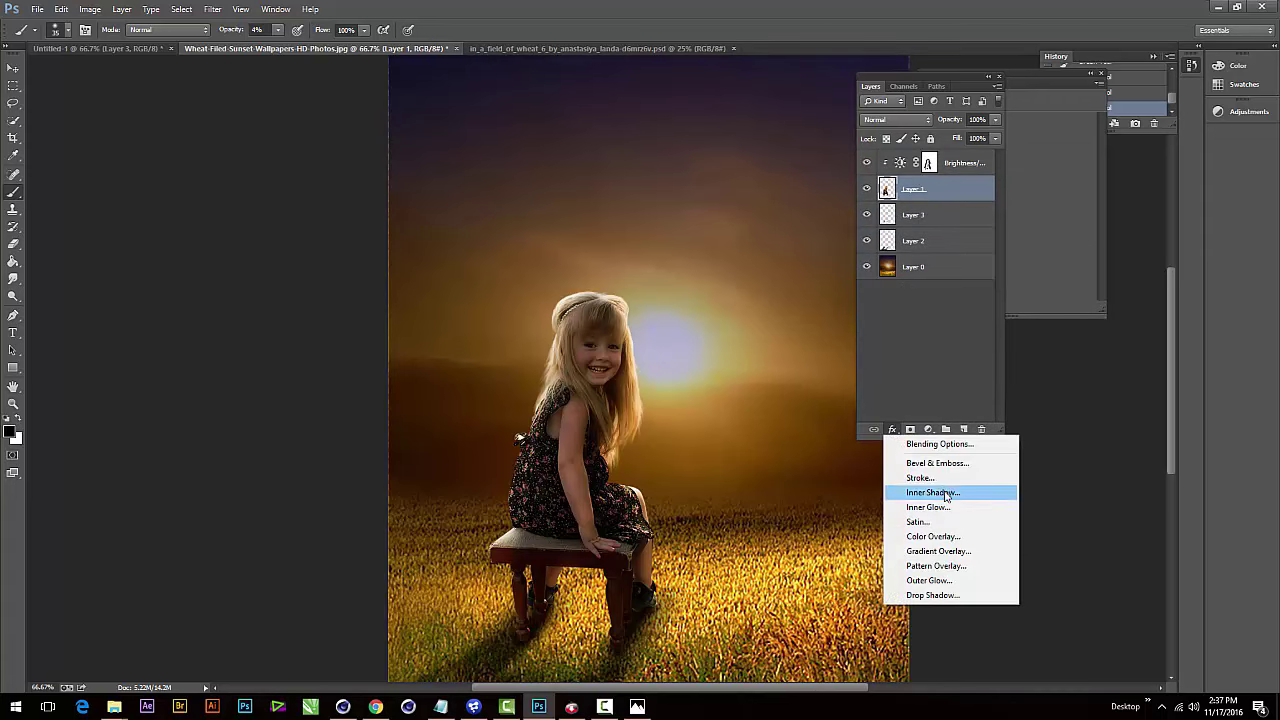
- Add an Inner Glow to Layer 1 in bright orange at 100% opacity and 32 px size
left_click(941, 508)
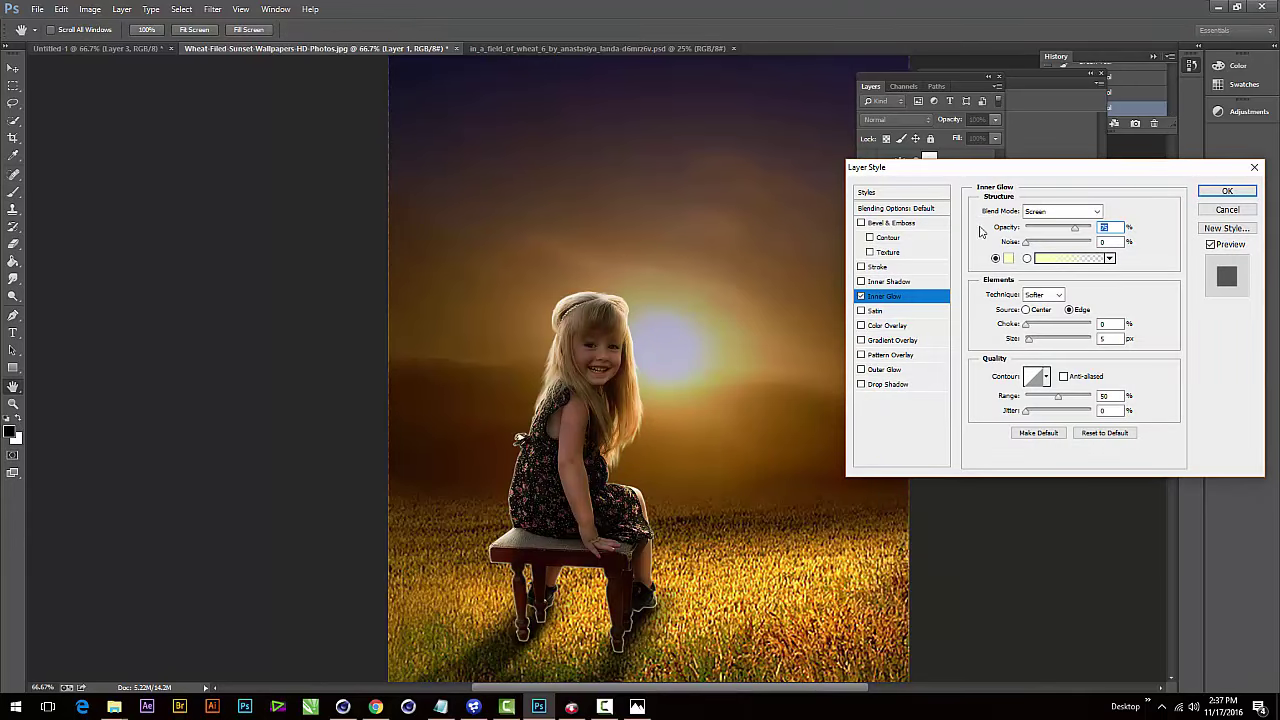
left_click(1008, 258)
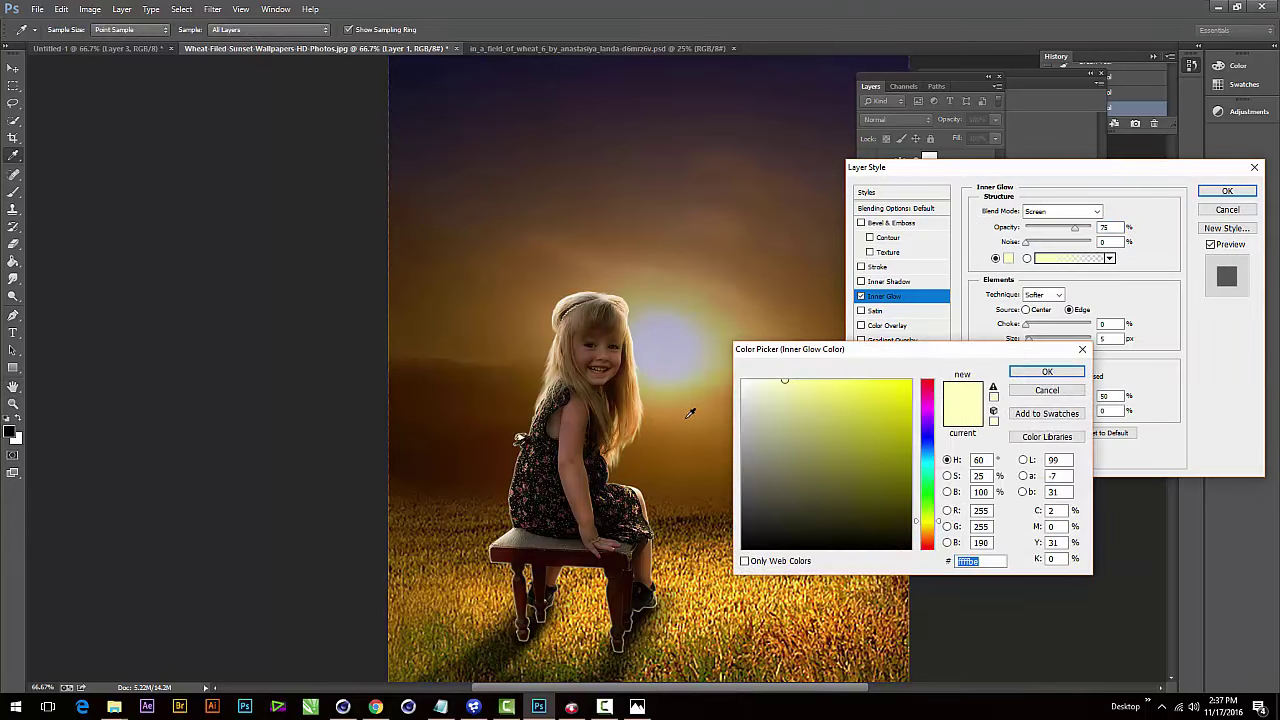
left_click(688, 414)
left_click_drag(886, 425, 911, 360)
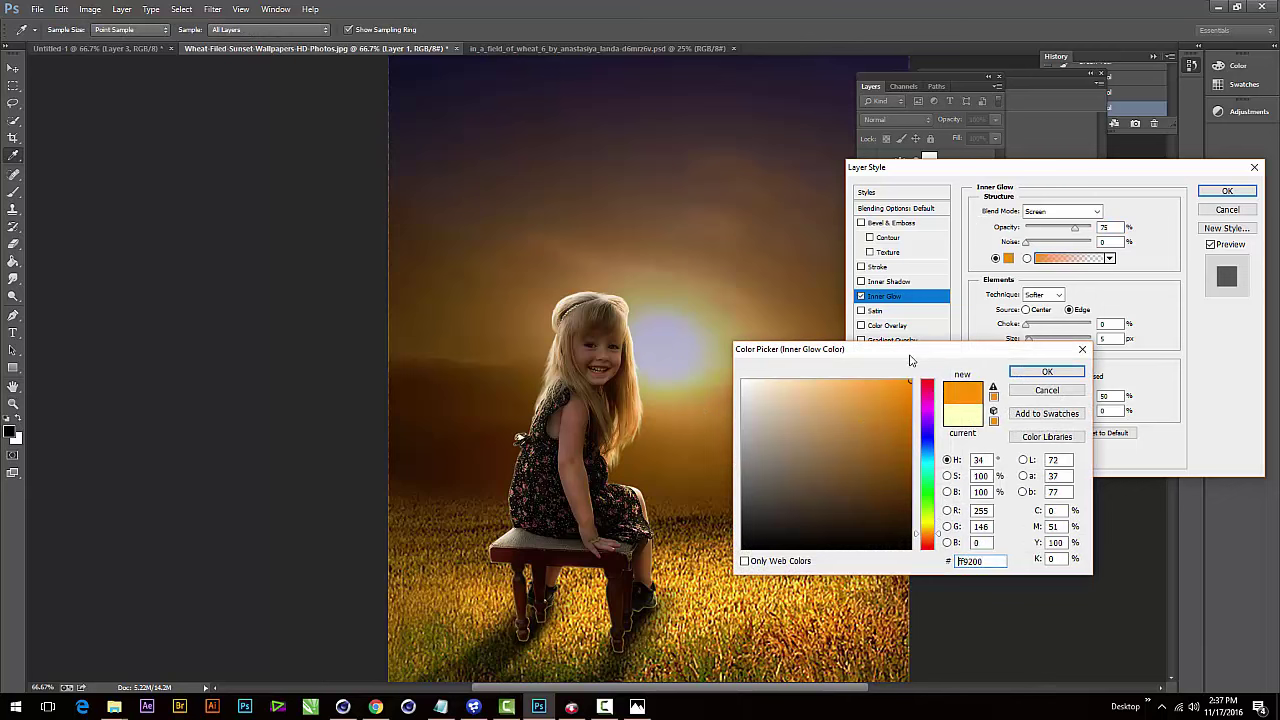
left_click_drag(933, 535, 937, 538)
left_click(1044, 373)
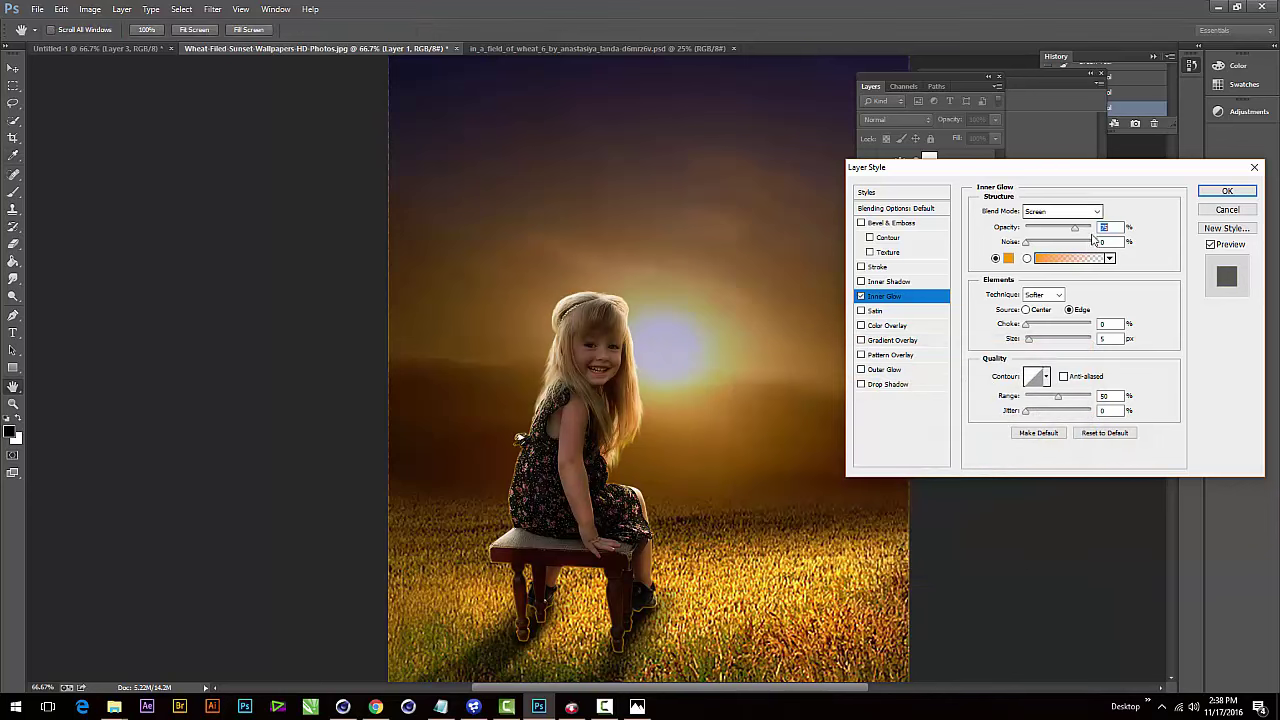
left_click_drag(1077, 229, 1127, 233)
left_click_drag(1030, 342, 1038, 346)
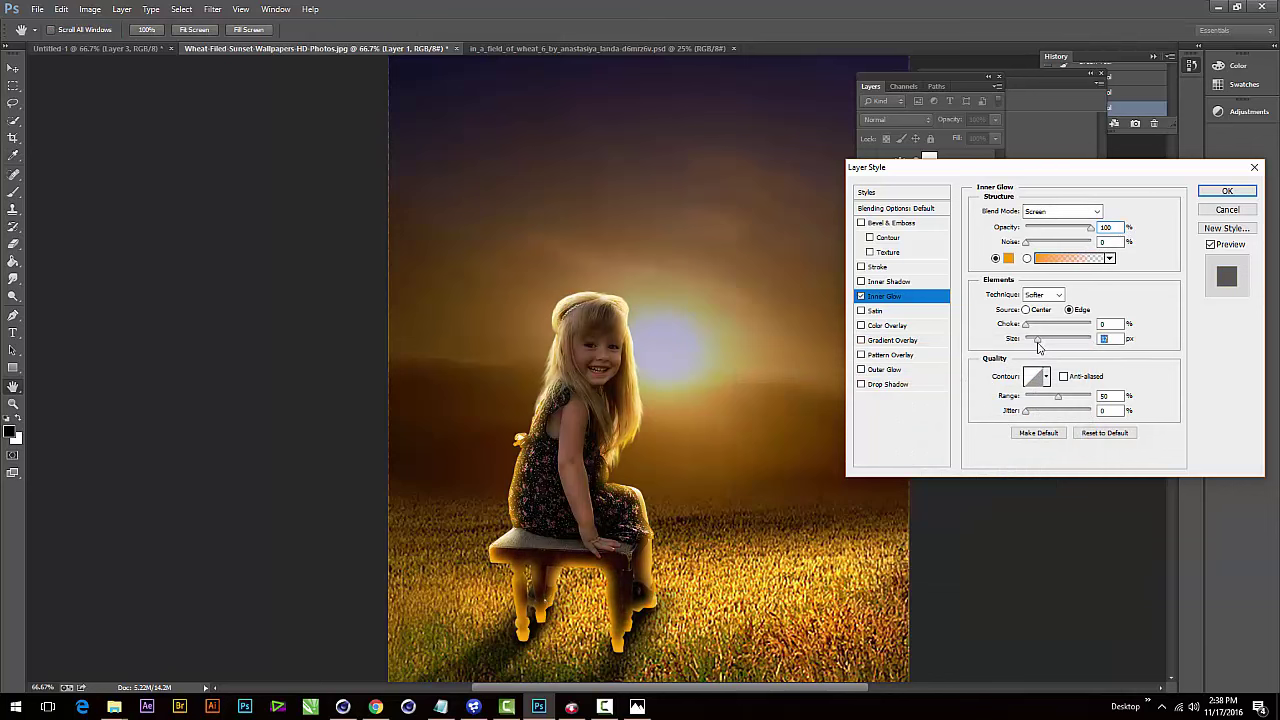
- Shift the glow colour to a deeper orange #ff7e00 and apply the style
left_click(1010, 258)
left_click_drag(929, 540, 936, 548)
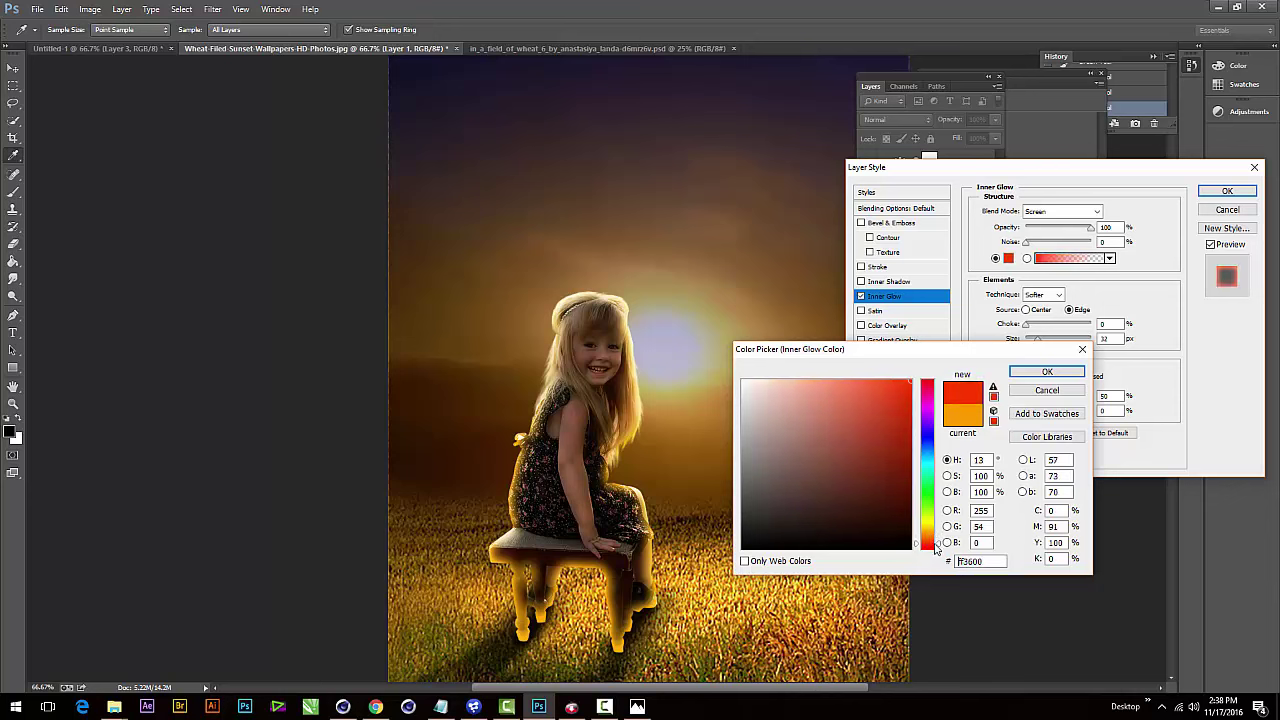
left_click_drag(934, 543, 936, 540)
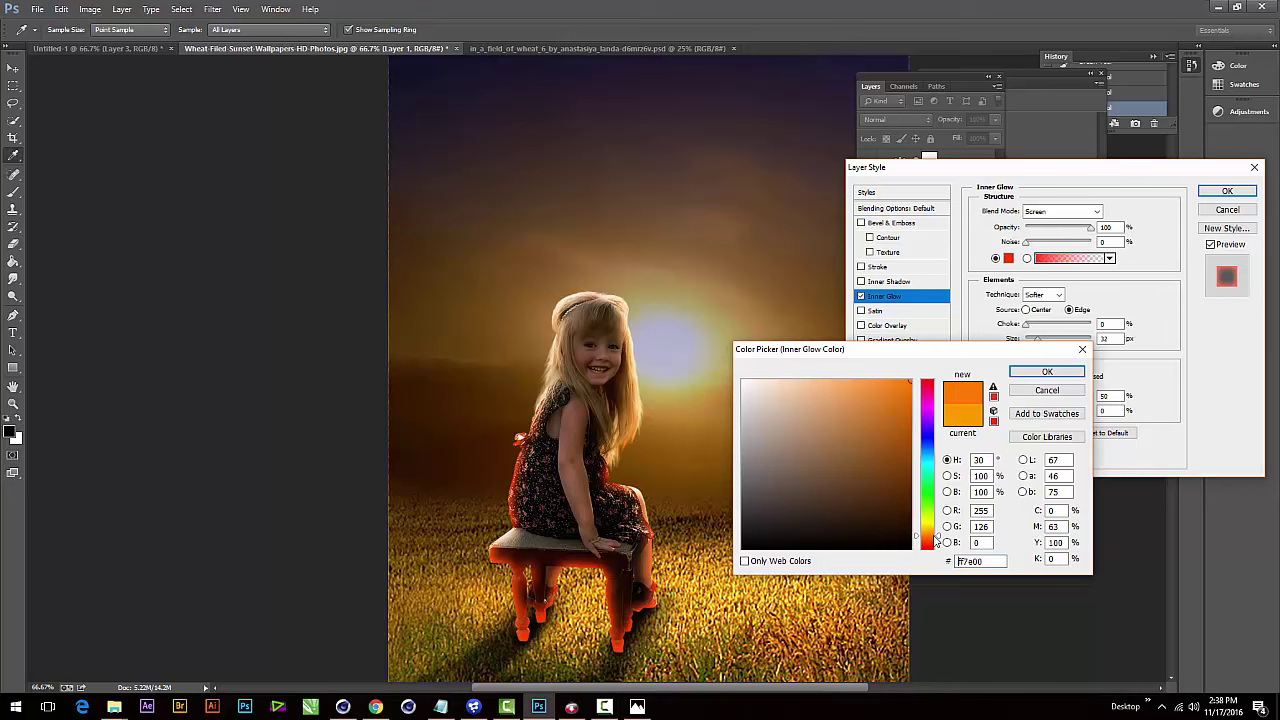
left_click(1034, 372)
left_click(1233, 194)
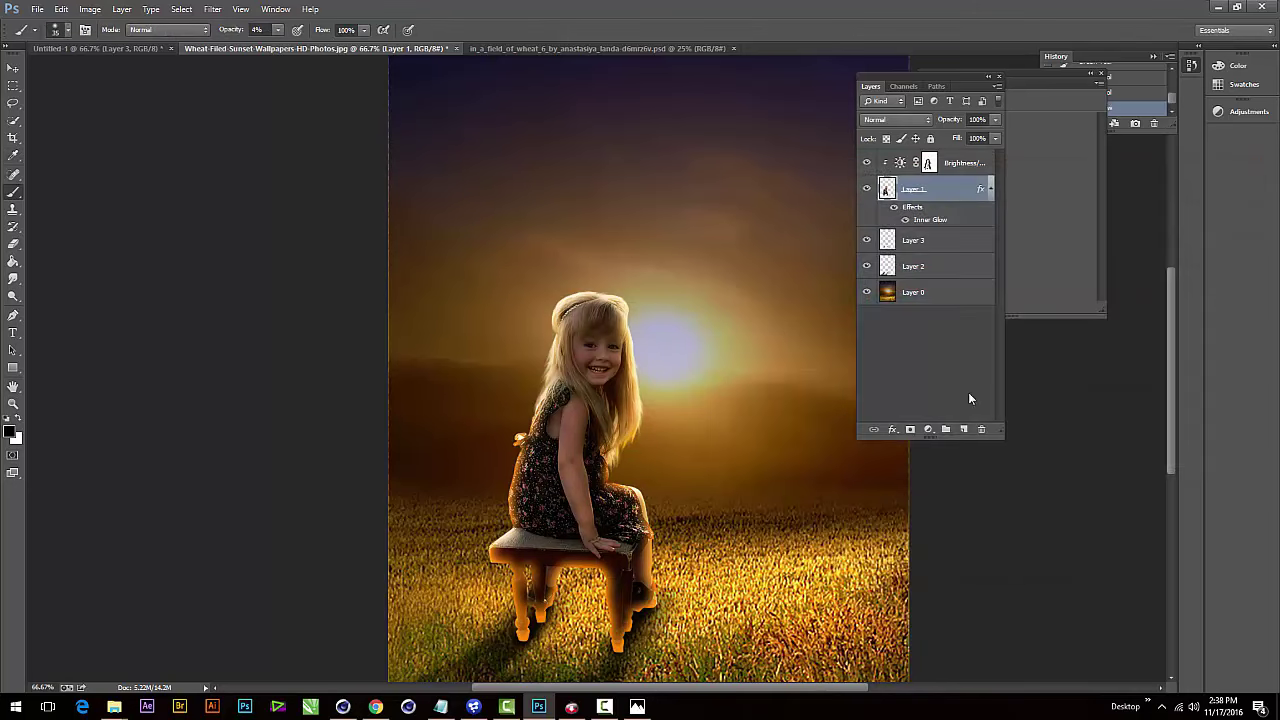
- Split Layer 1's Inner Glow into its own layer via Create Layer and select it
key("ctrl+plus")
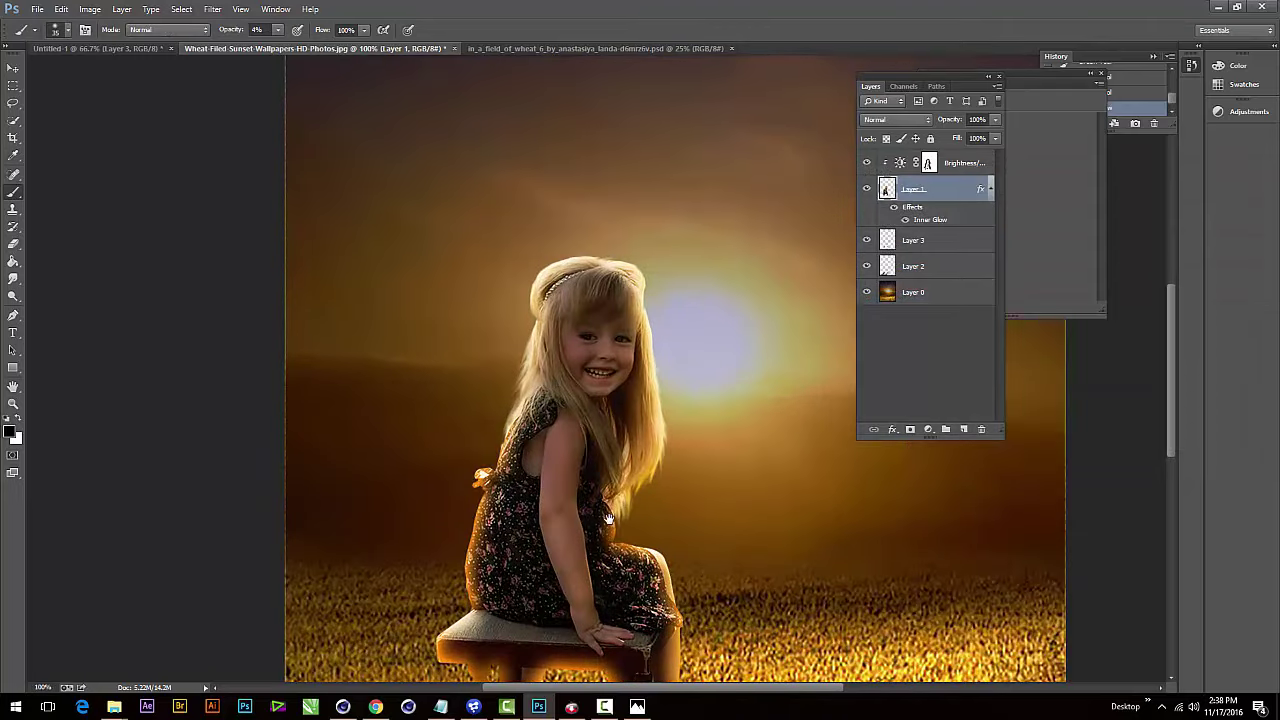
left_click_drag(608, 518, 587, 440)
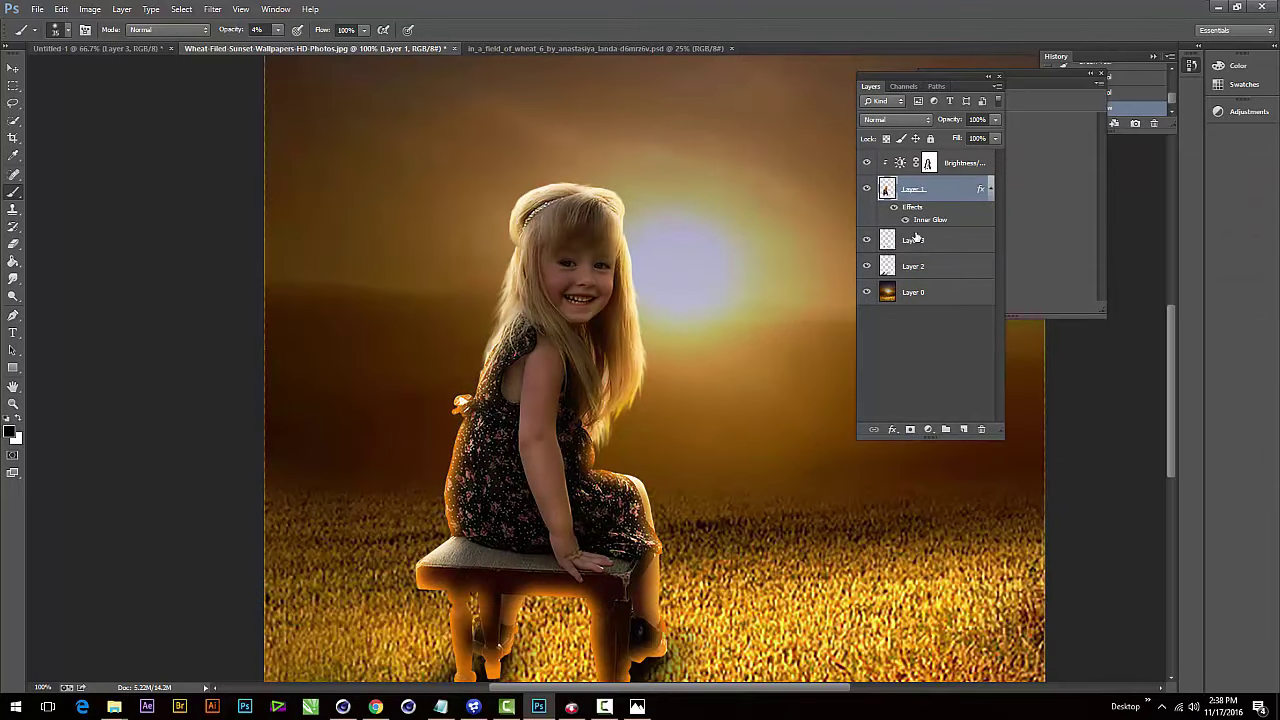
left_click(992, 190)
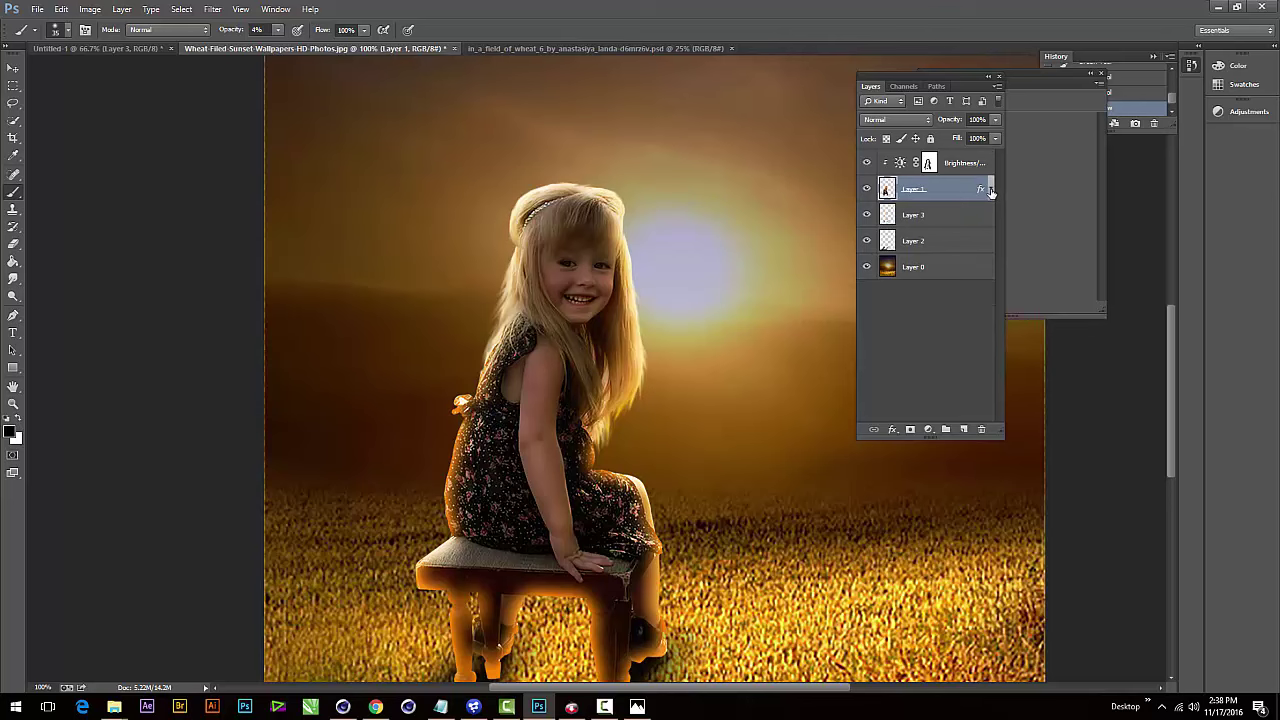
right_click(991, 191)
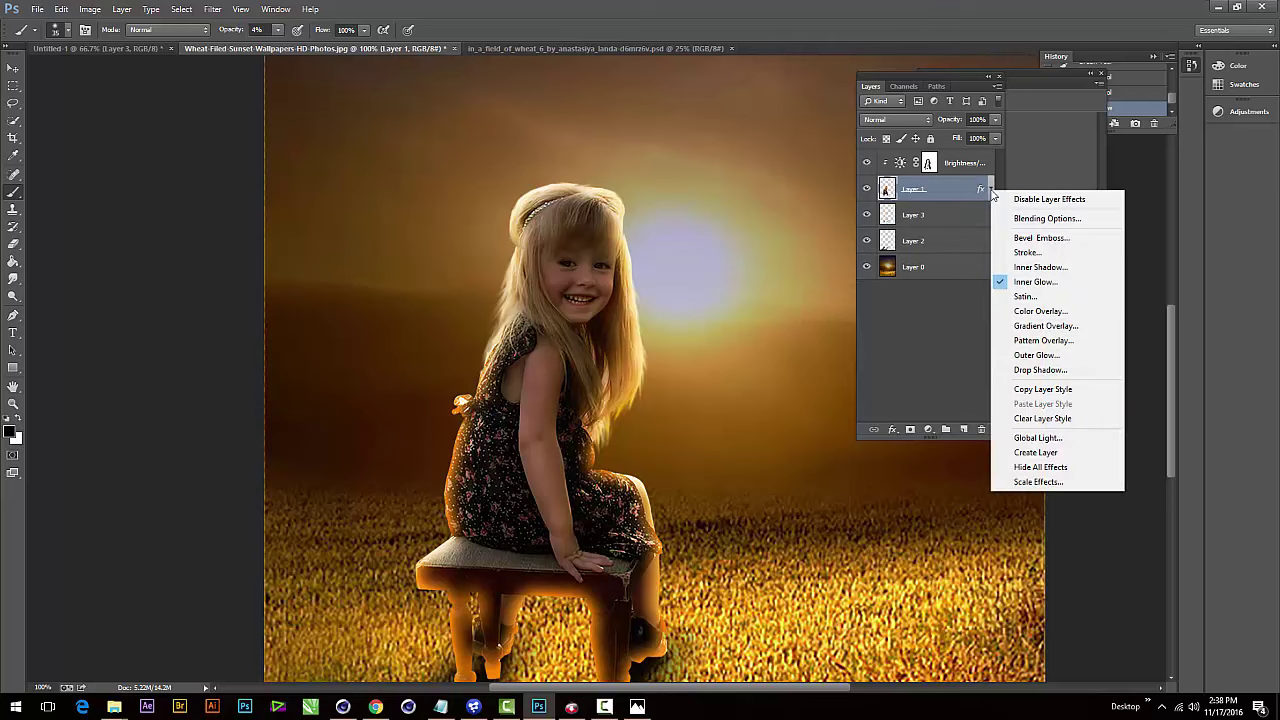
left_click(1050, 453)
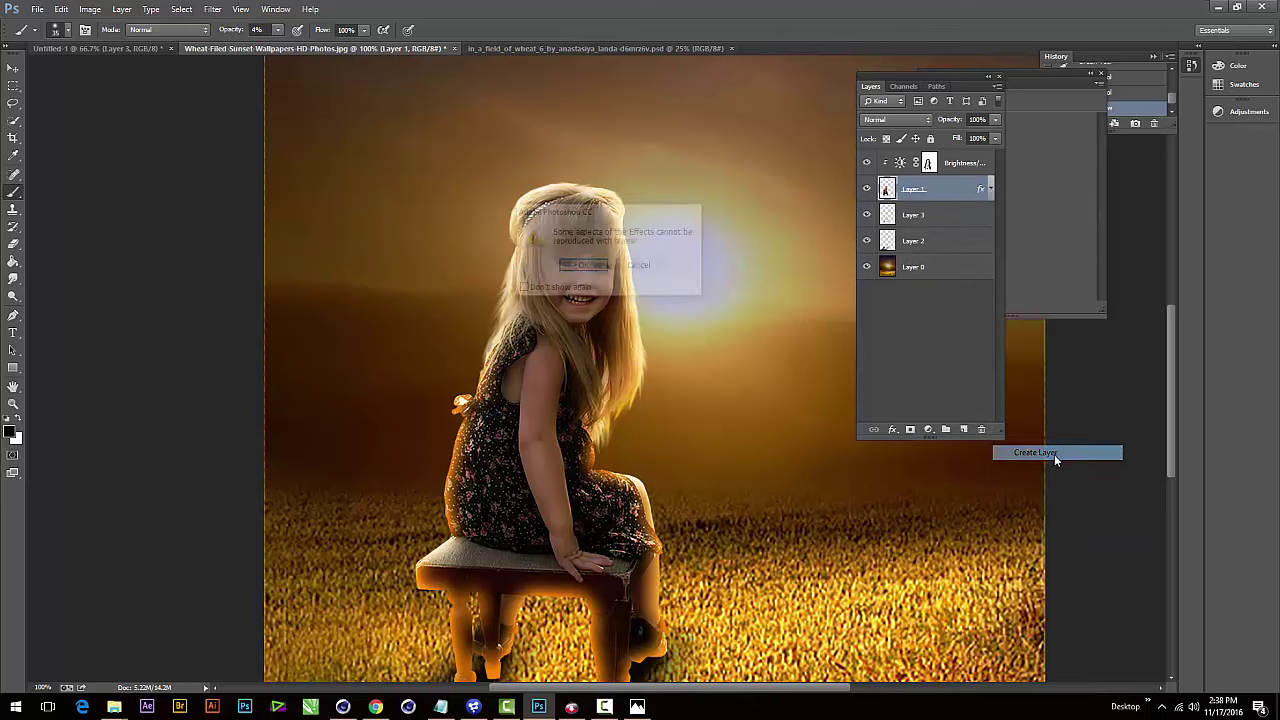
left_click(583, 266)
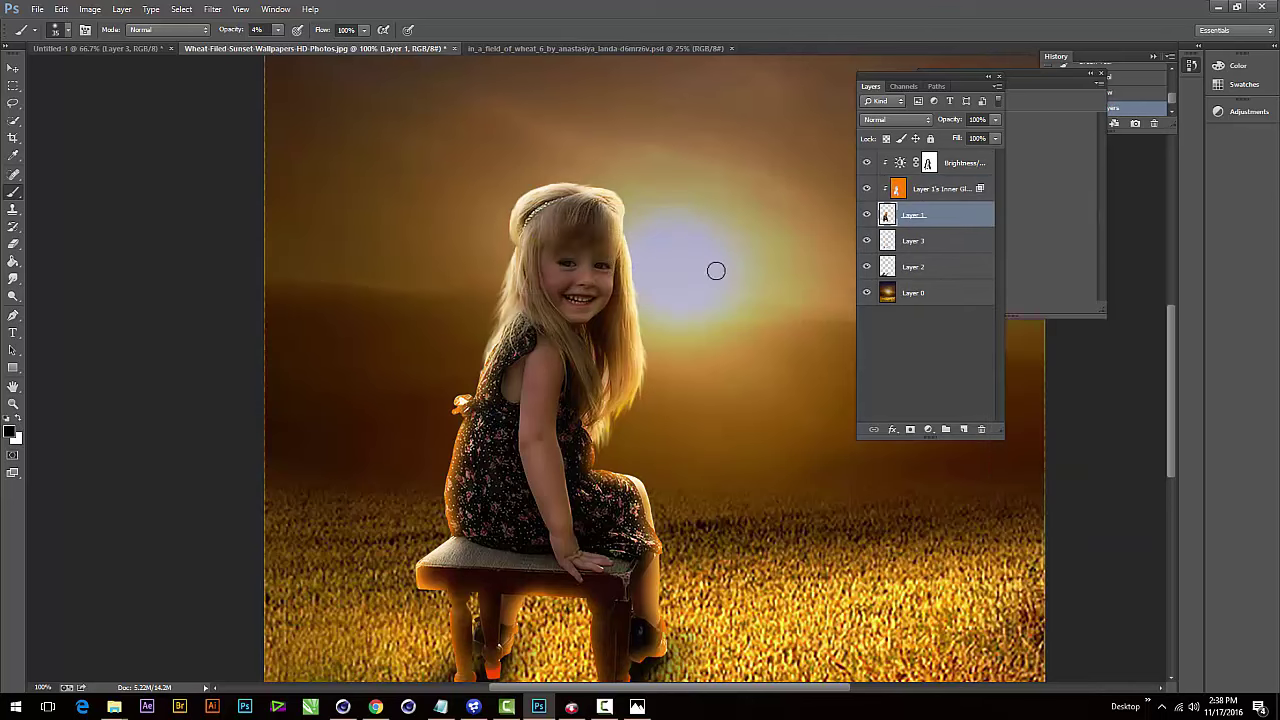
left_click(921, 191)
left_click_drag(719, 466, 672, 321)
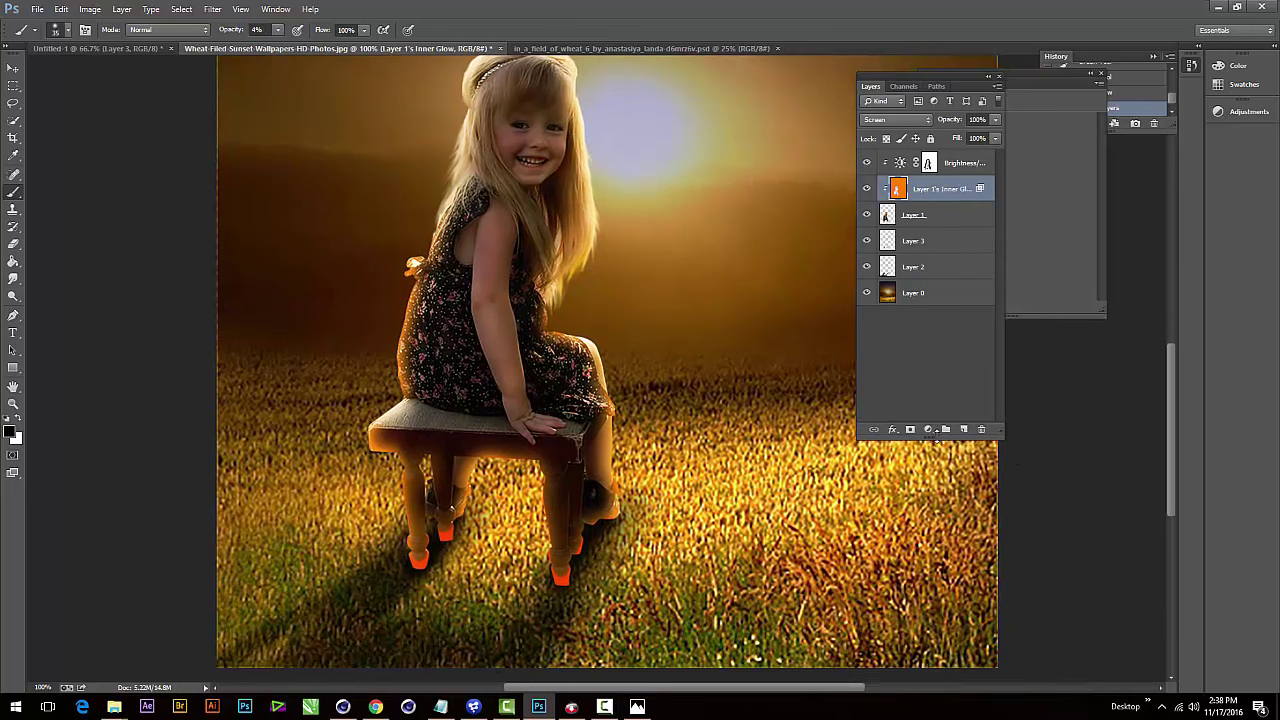
- Add a layer mask to the Inner Glow layer and set a black brush to 100% opacity
left_click(910, 429)
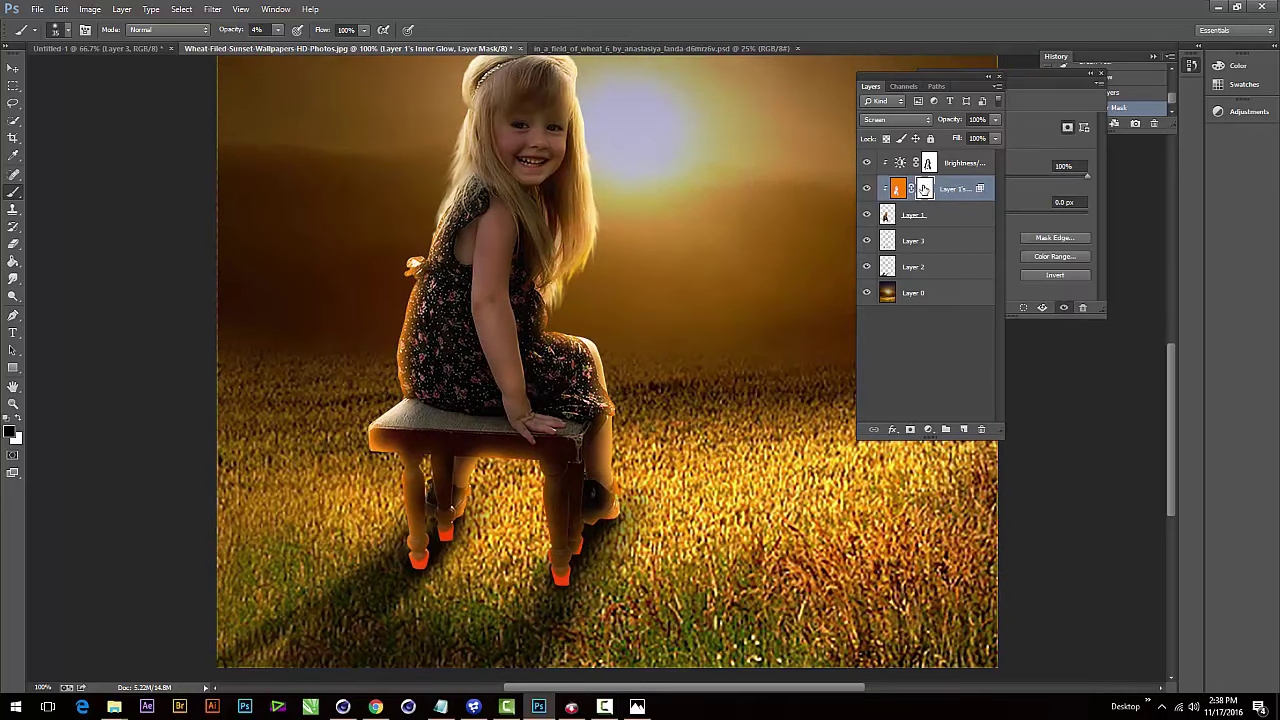
key("e")
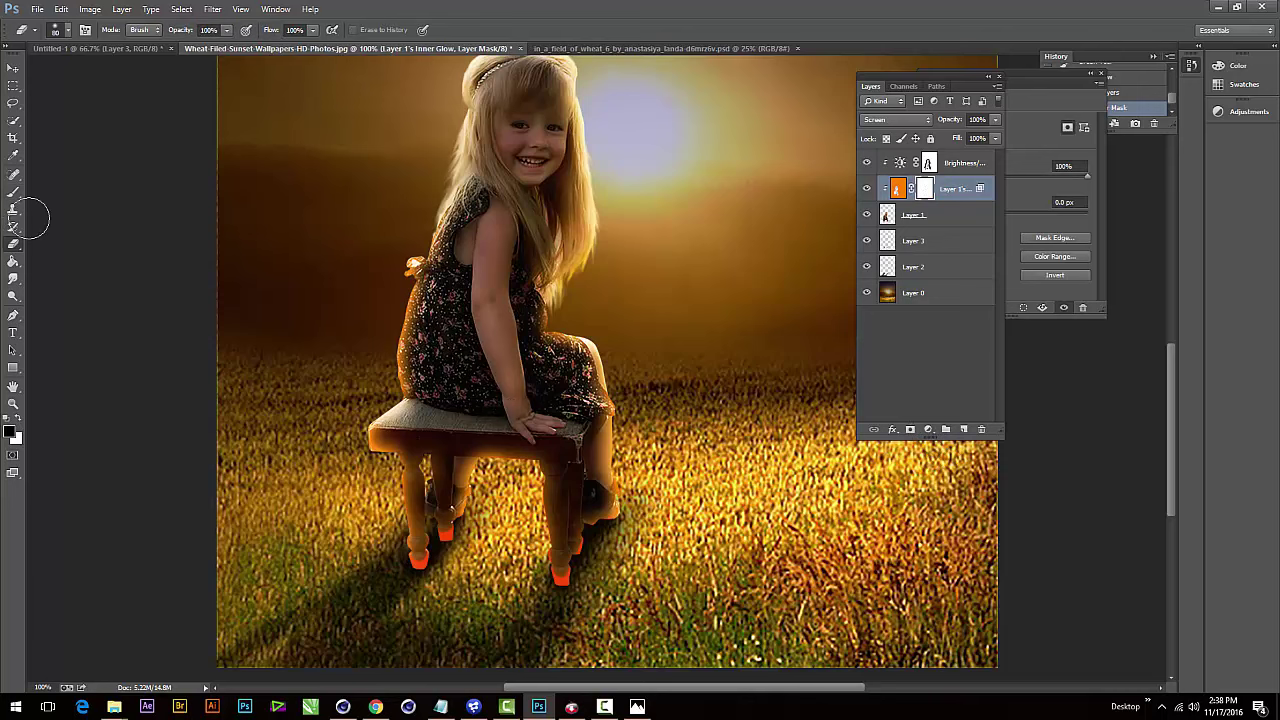
left_click(13, 193)
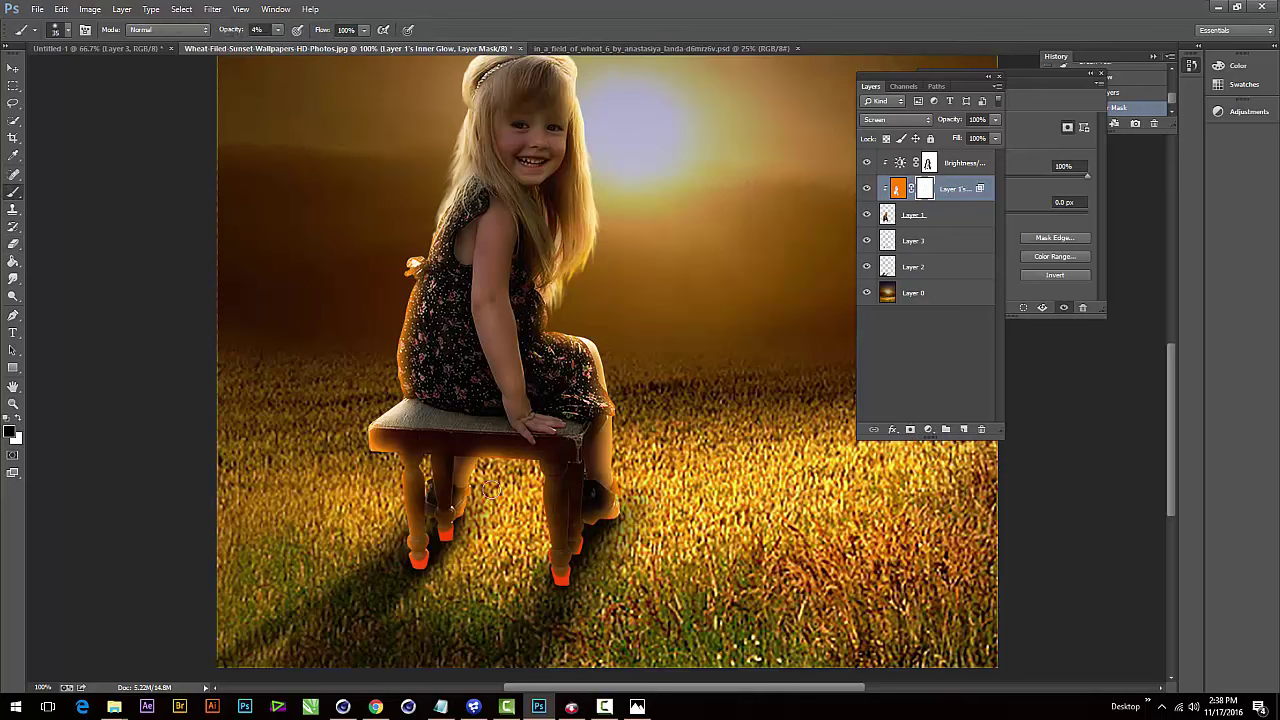
left_click(580, 541)
left_click(279, 30)
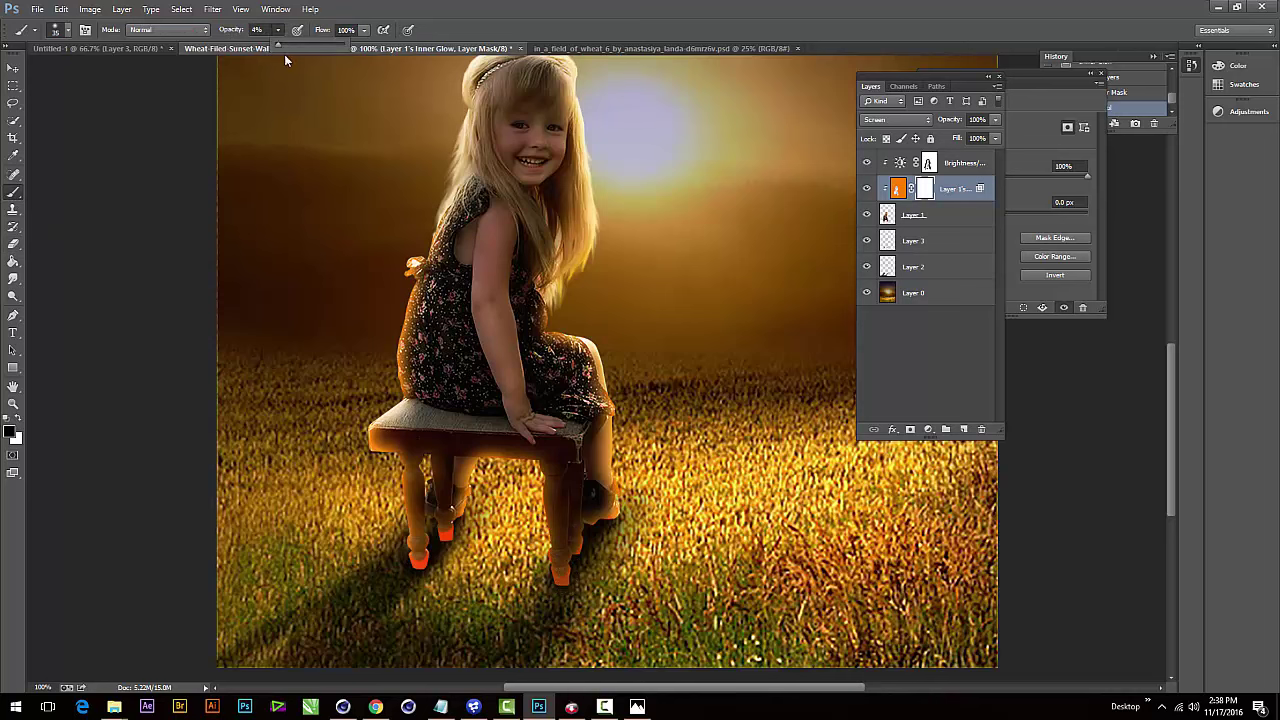
left_click_drag(318, 50, 380, 83)
left_click(449, 537)
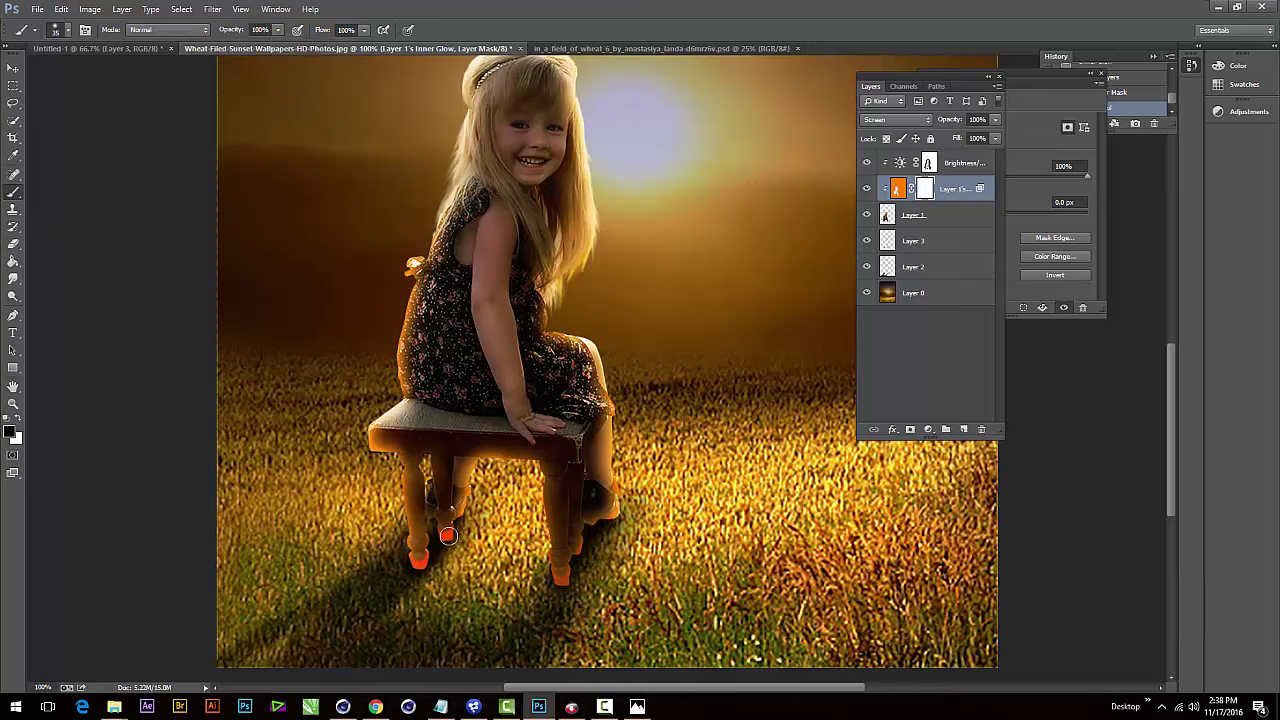
- Mask out the orange glow on the stool legs, girl's back, dress edge and hair
mouse_move(430, 540)
left_mouse_down()
mouse_move(421, 520)
mouse_move(425, 563)
mouse_move(426, 445)
mouse_move(557, 487)
mouse_move(558, 563)
mouse_move(569, 518)
mouse_move(438, 522)
mouse_move(451, 460)
mouse_move(462, 474)
mouse_move(428, 531)
mouse_move(442, 420)
mouse_move(415, 483)
mouse_move(405, 440)
mouse_move(372, 442)
mouse_move(432, 410)
mouse_move(421, 558)
left_mouse_up()
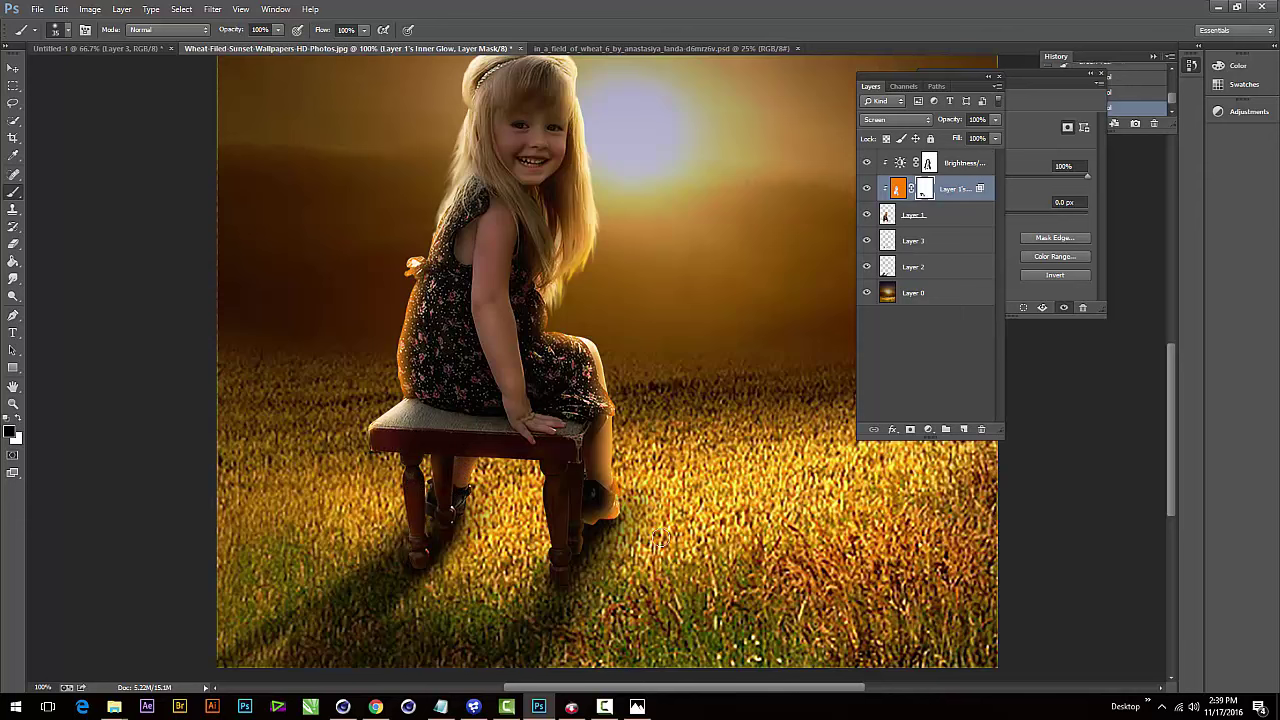
left_click_drag(483, 314, 520, 380)
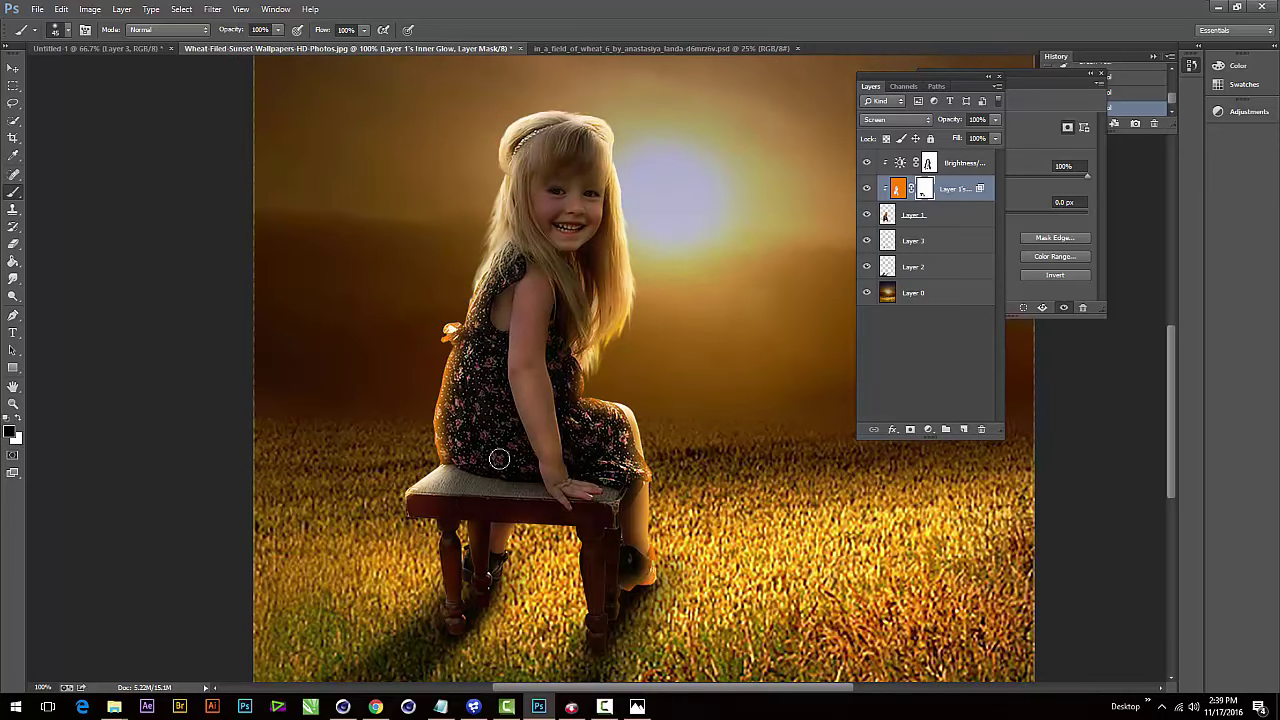
mouse_move(457, 451)
left_mouse_down()
mouse_move(467, 370)
mouse_move(455, 490)
left_mouse_up()
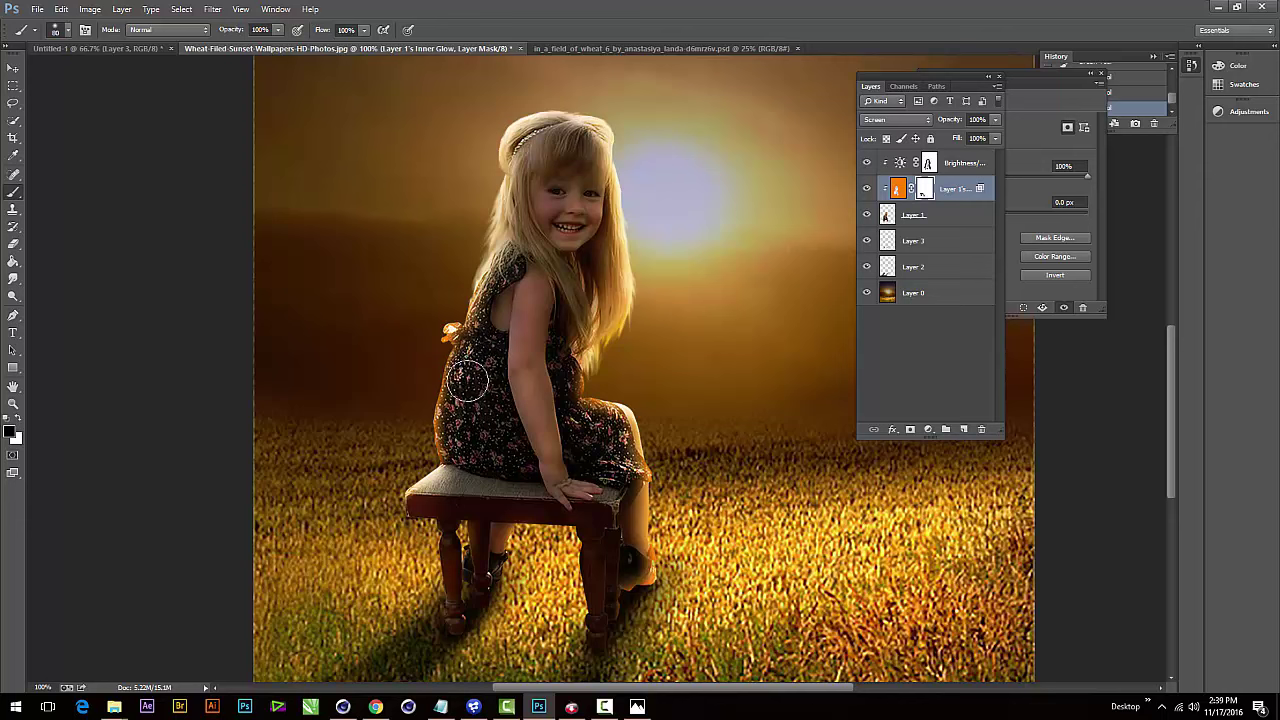
mouse_move(587, 382)
left_mouse_down()
mouse_move(498, 297)
mouse_move(486, 330)
left_mouse_up()
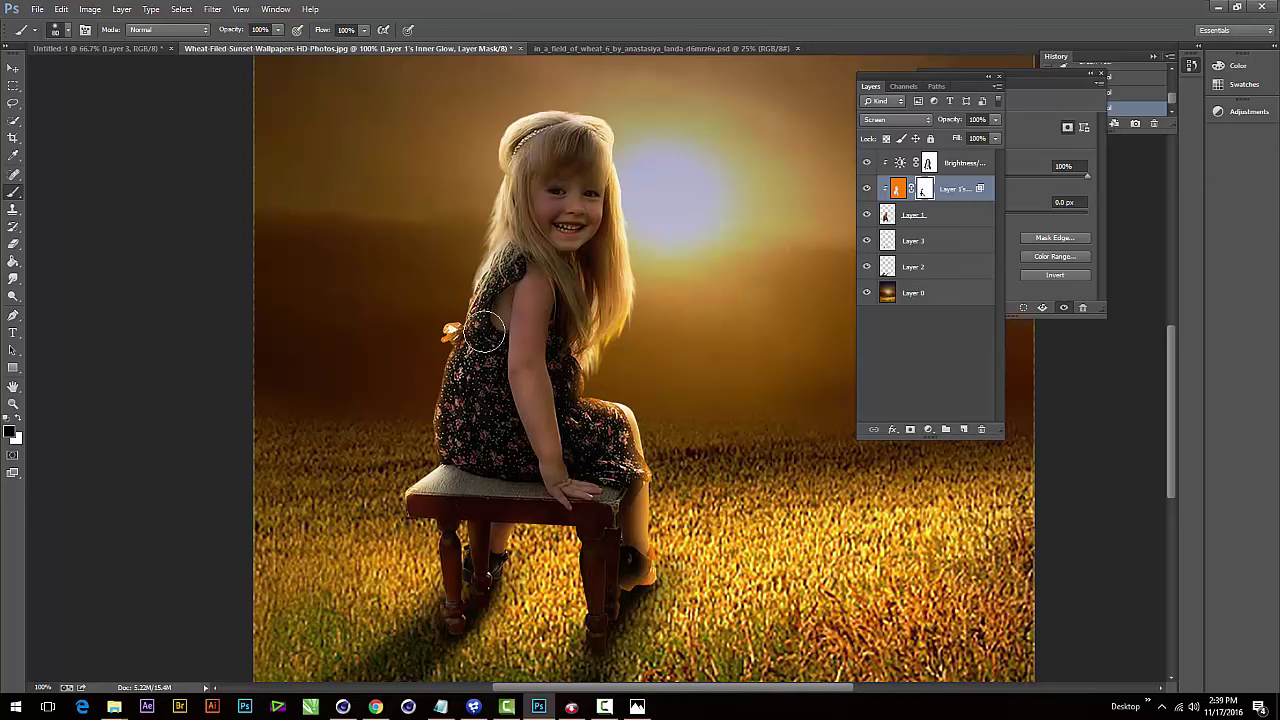
left_click_drag(522, 140, 585, 152)
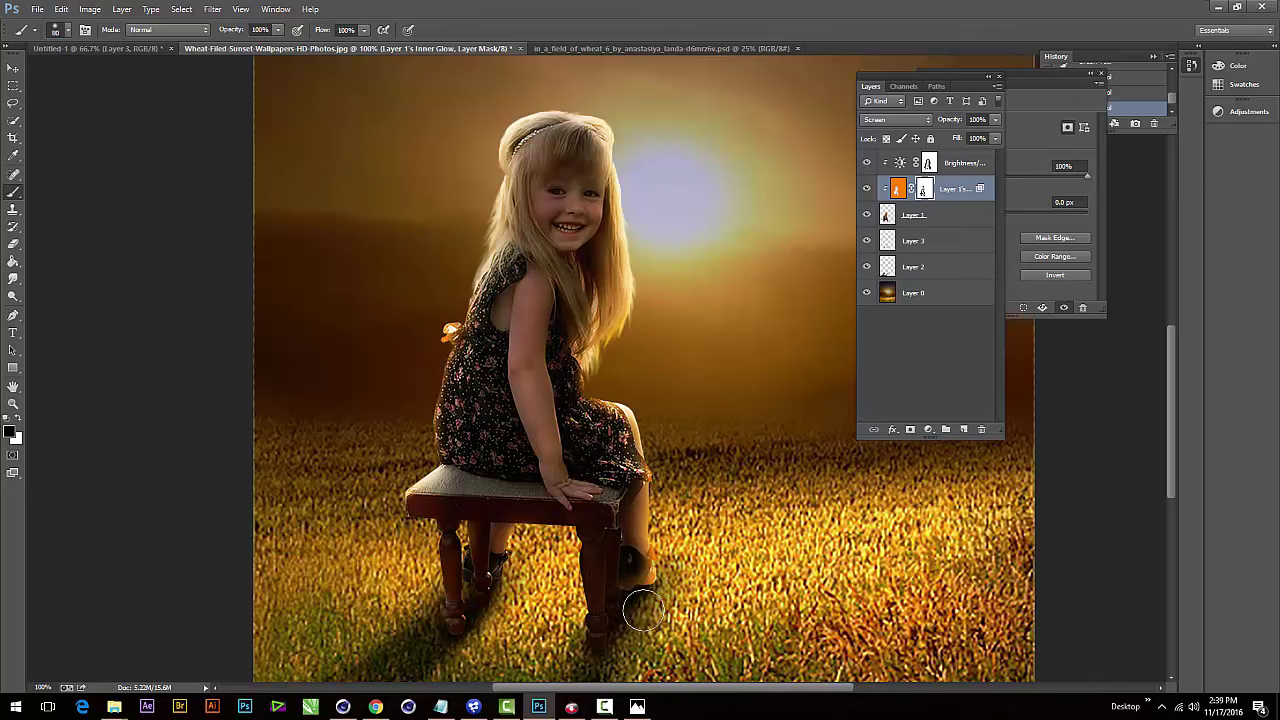
left_click_drag(637, 604, 641, 632)
key("ctrl+minus")
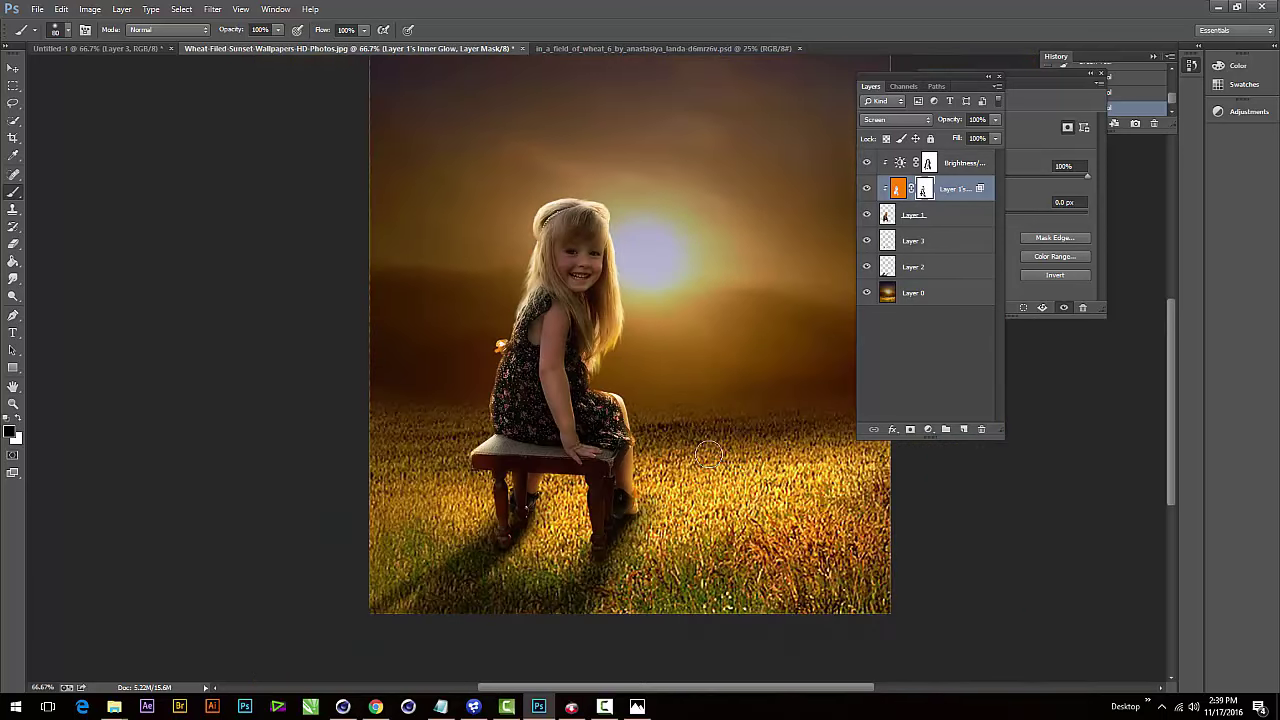
left_click(867, 189)
left_click(867, 189)
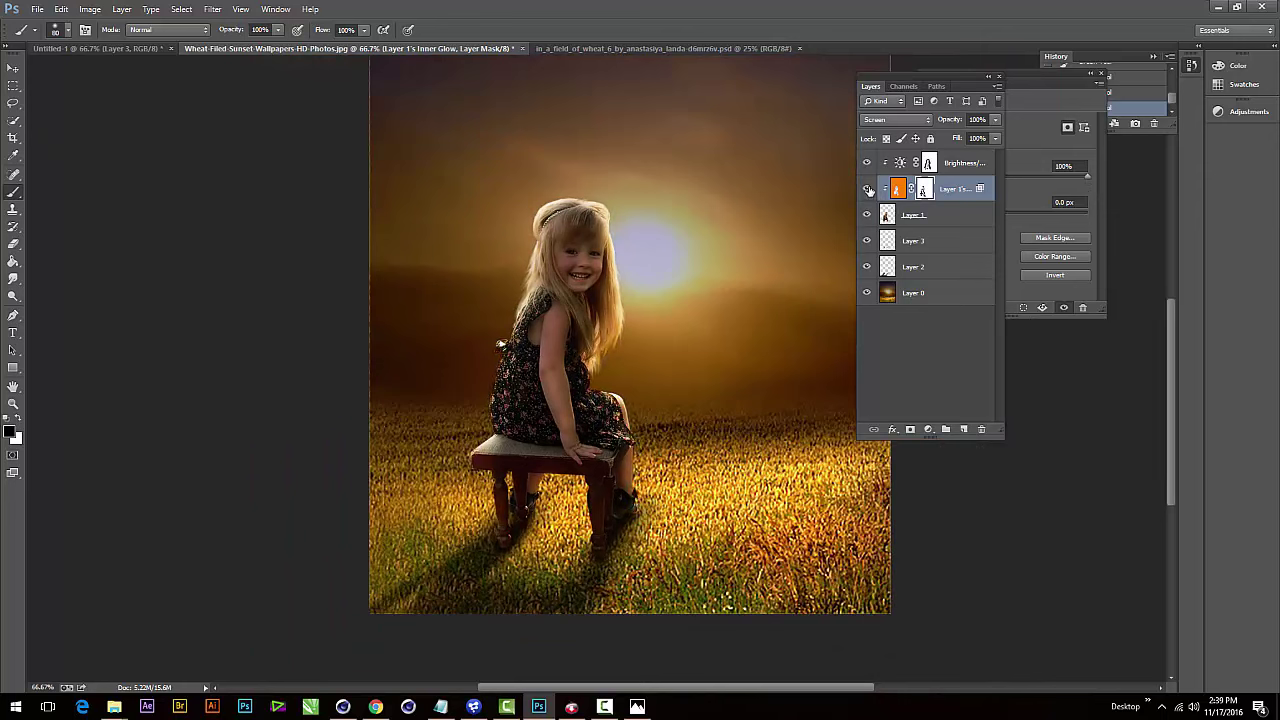
key("v")
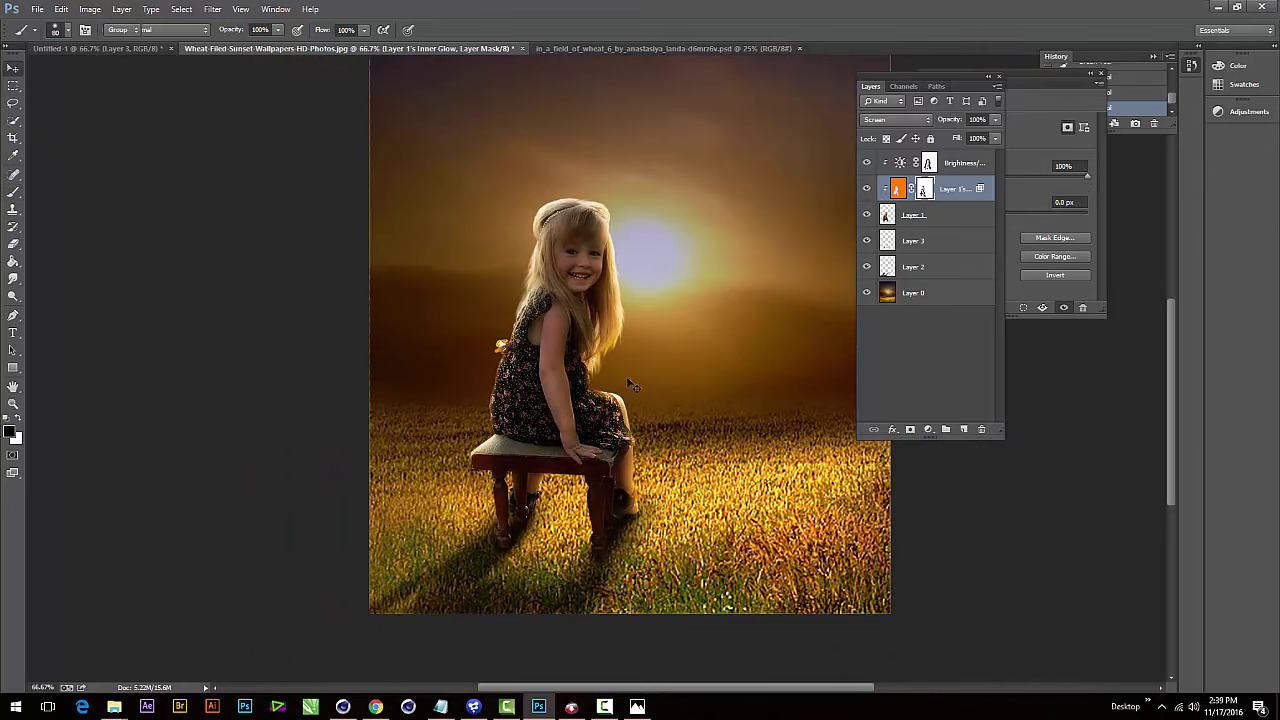
key("ctrl+plus")
key("shift+plus")
key("shift+plus")
key("shift+plus")
key("shift+plus")
key("shift+plus")
key("shift+plus")
key("shift+plus")
key("shift+plus")
key("shift+plus")
key("shift+plus")
key("shift+plus")
key("shift+plus")
key("shift+plus")
key("shift+plus")
key("shift+plus")
key("shift+plus")
key("shift+plus")
key("shift+plus")
key("shift+plus")
key("shift+plus")
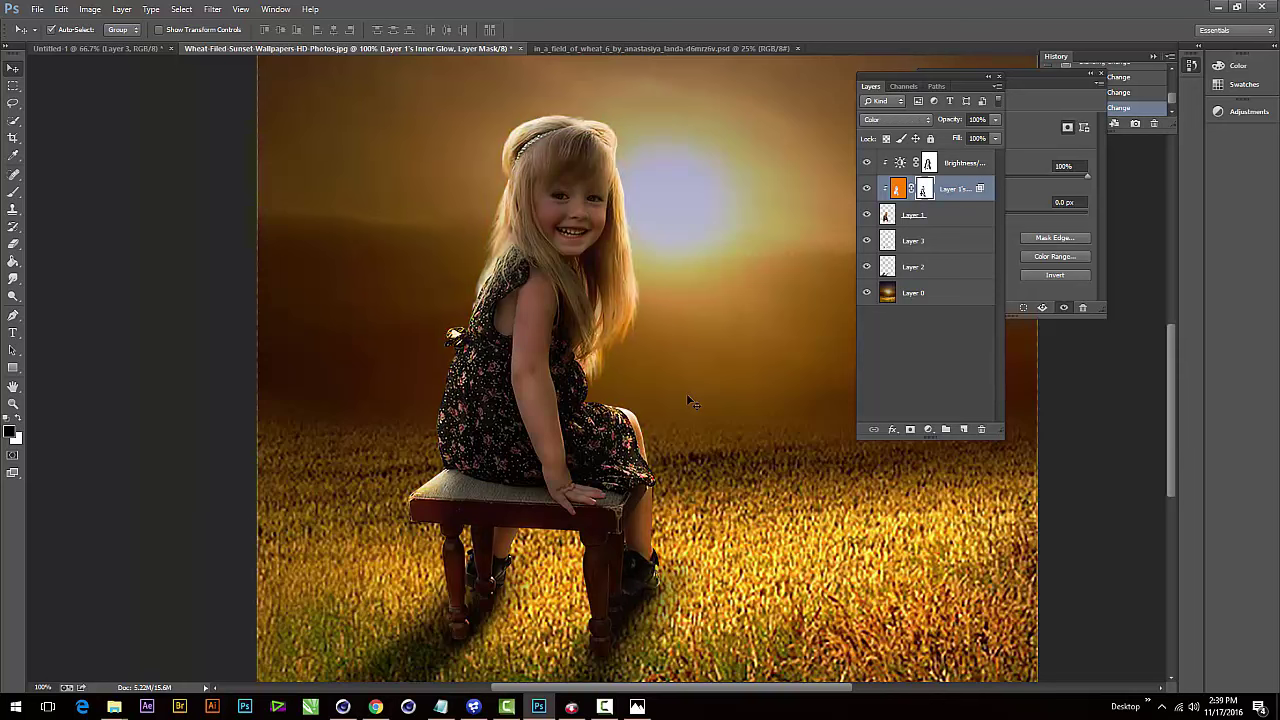
key("shift+plus")
key("shift+plus")
key("shift+plus")
key("shift+plus")
key("shift+plus")
key("shift+plus")
key("shift+plus")
key("shift+plus")
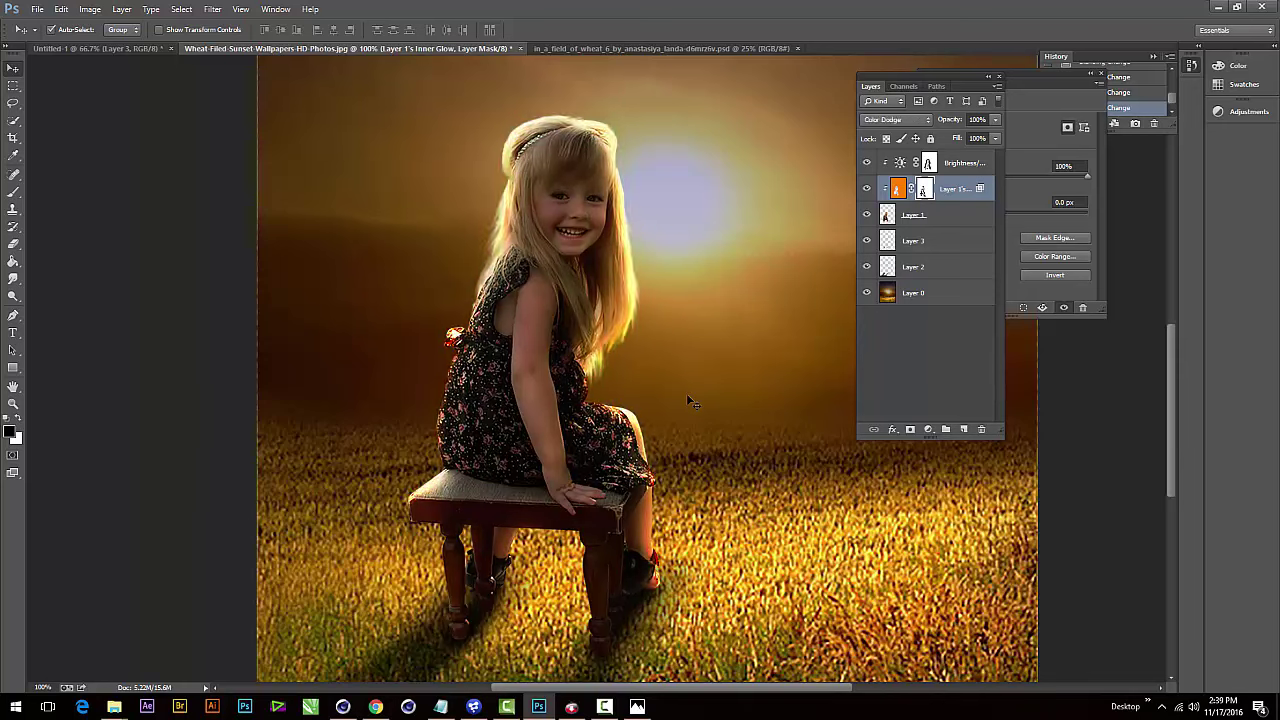
key("shift+plus")
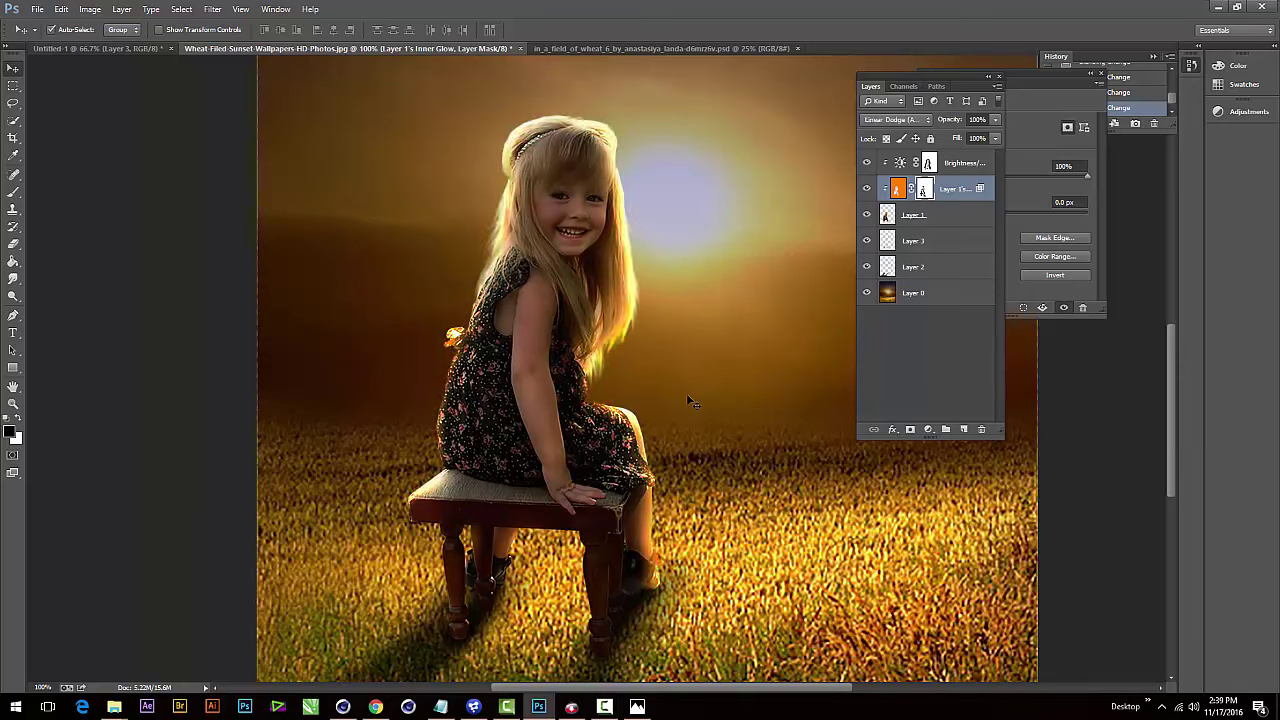
key("shift+minus")
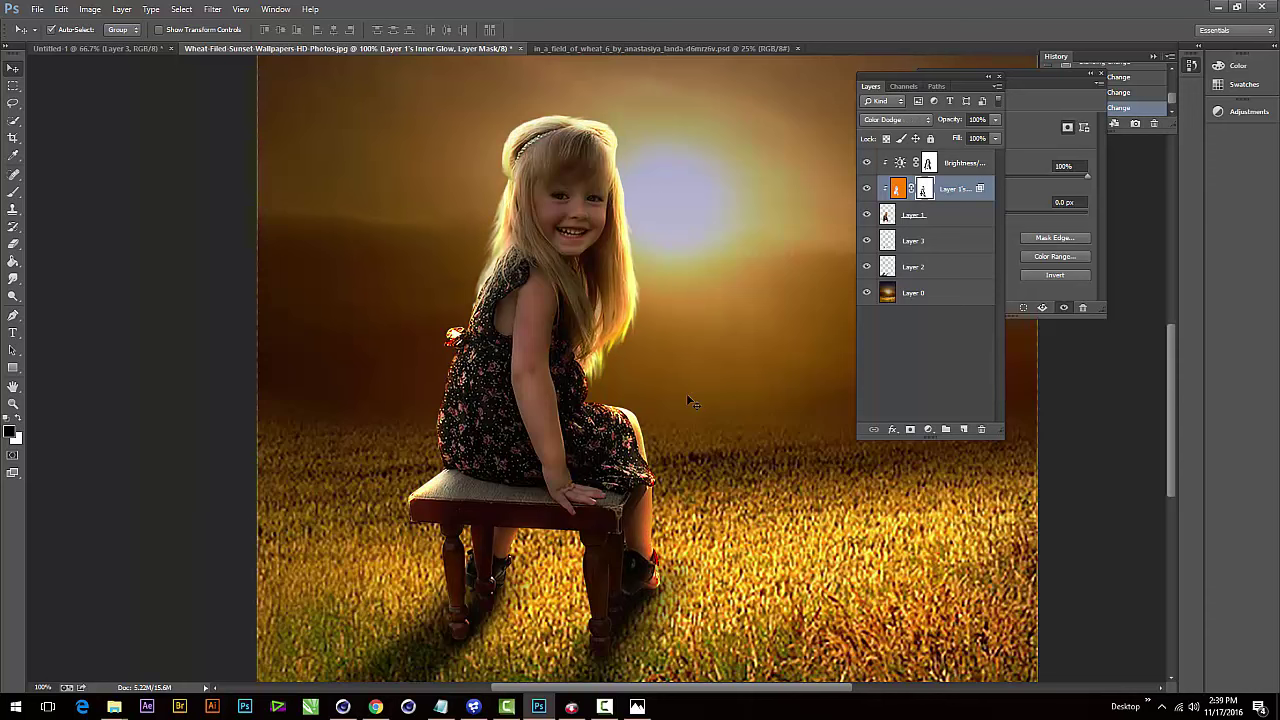
key("ctrl+minus")
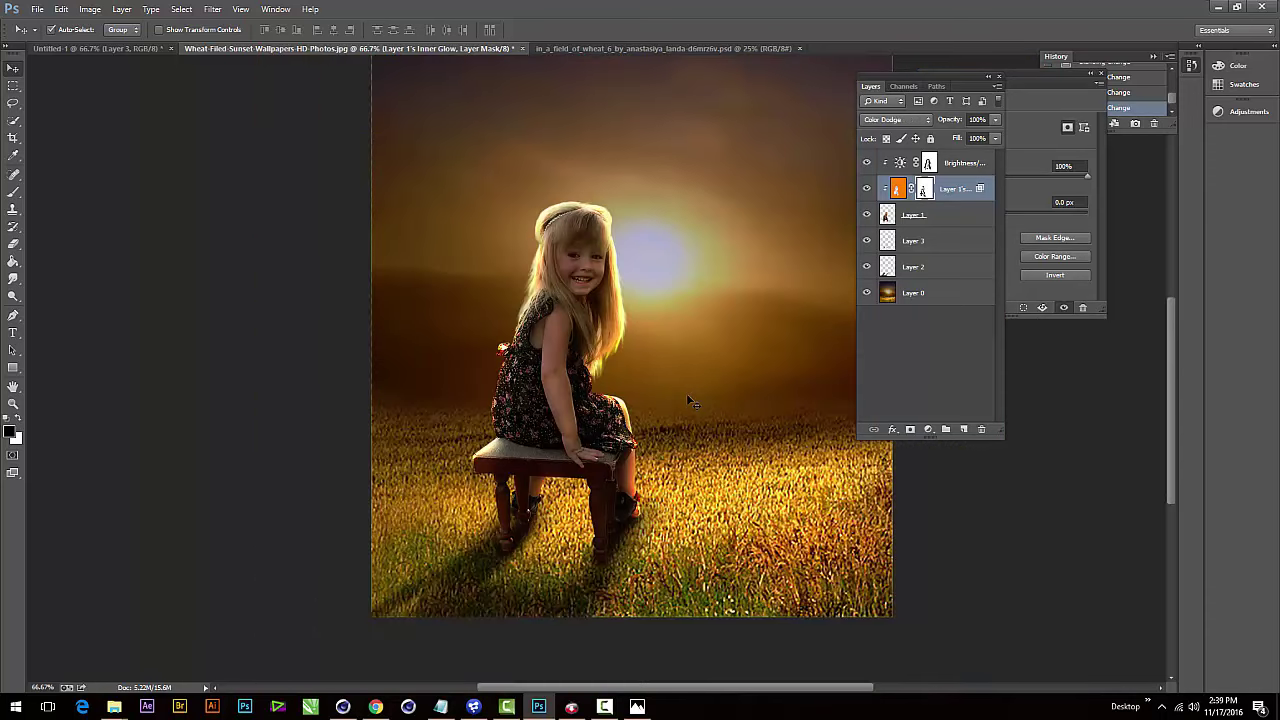
scroll(688, 400, "up", 1)
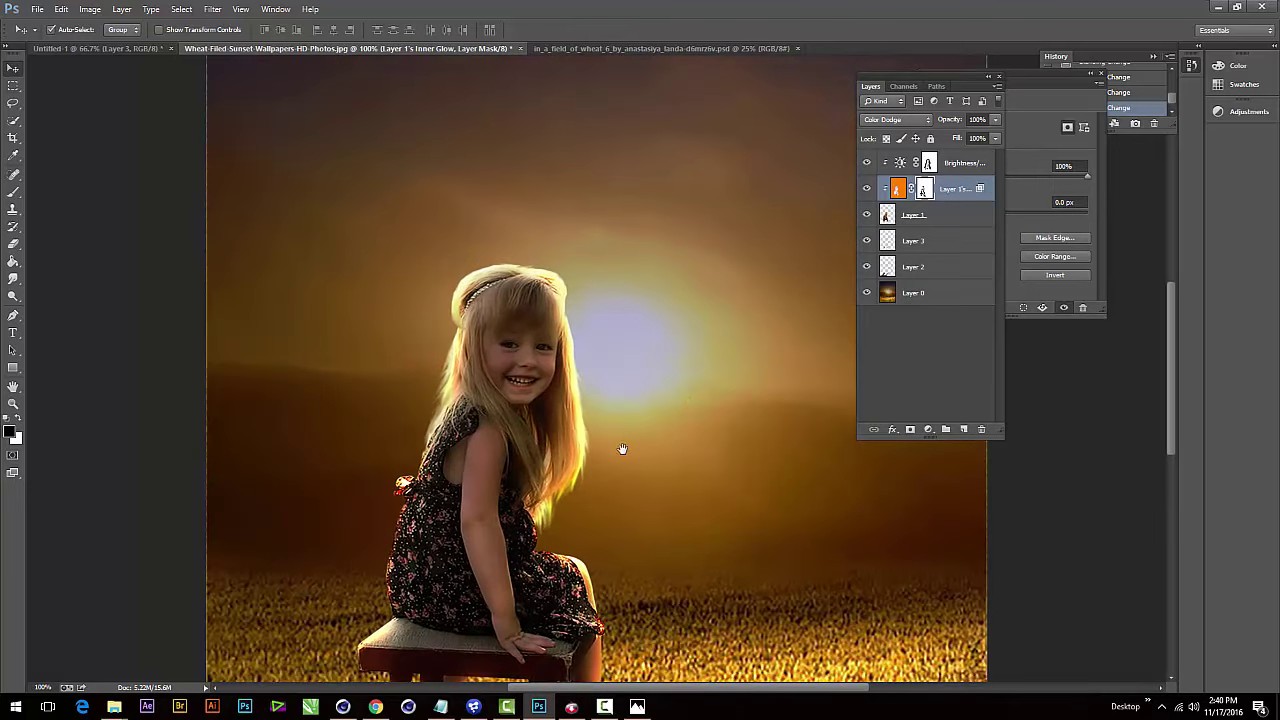
left_click_drag(620, 449, 645, 342)
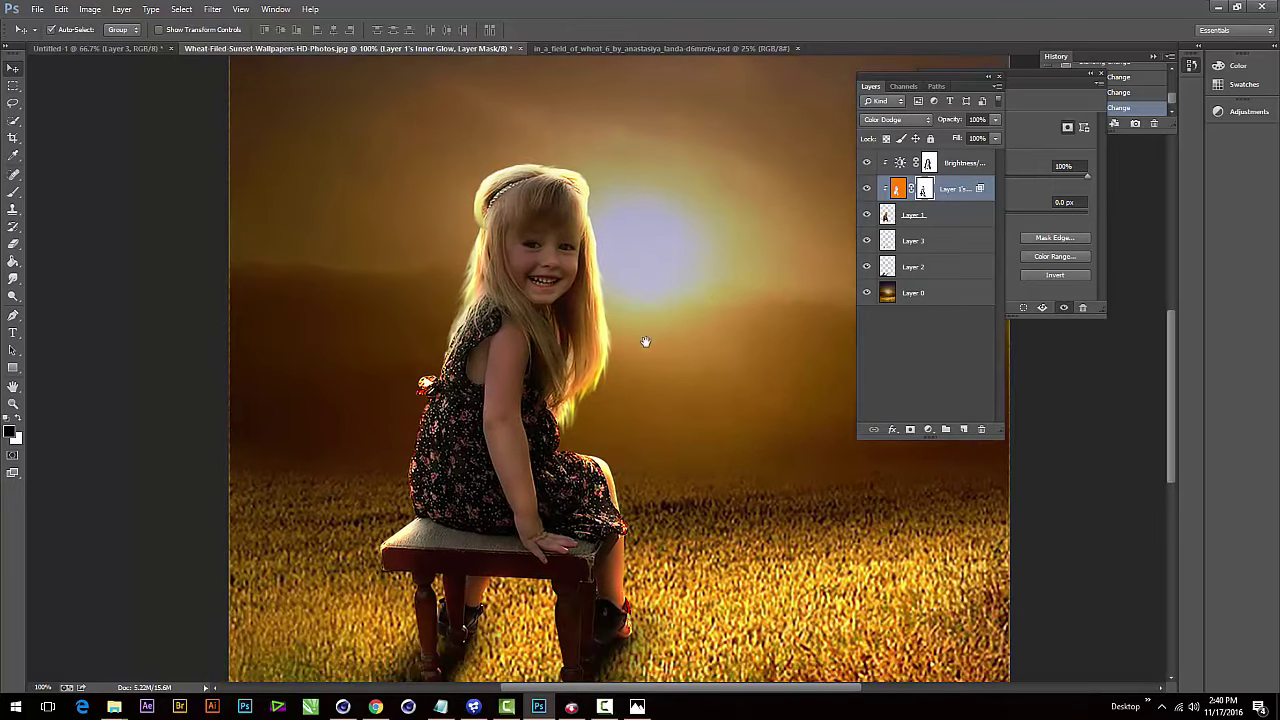
left_click(637, 707)
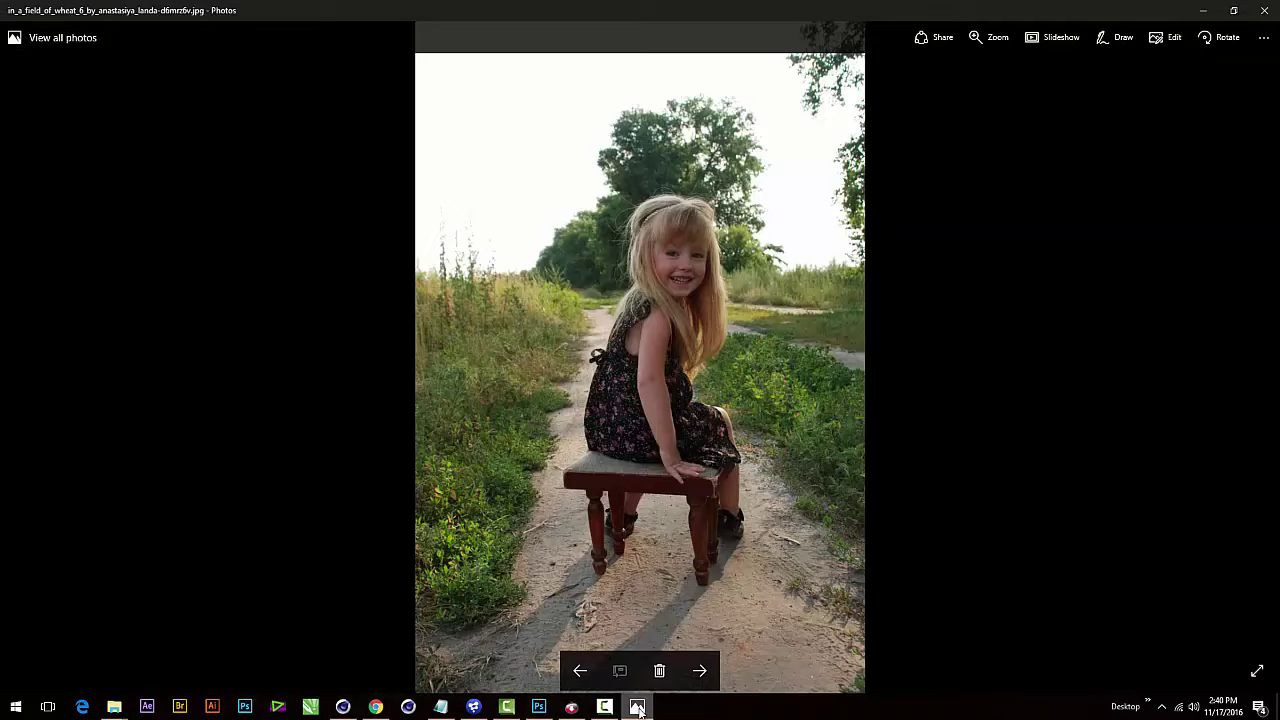
left_click(637, 707)
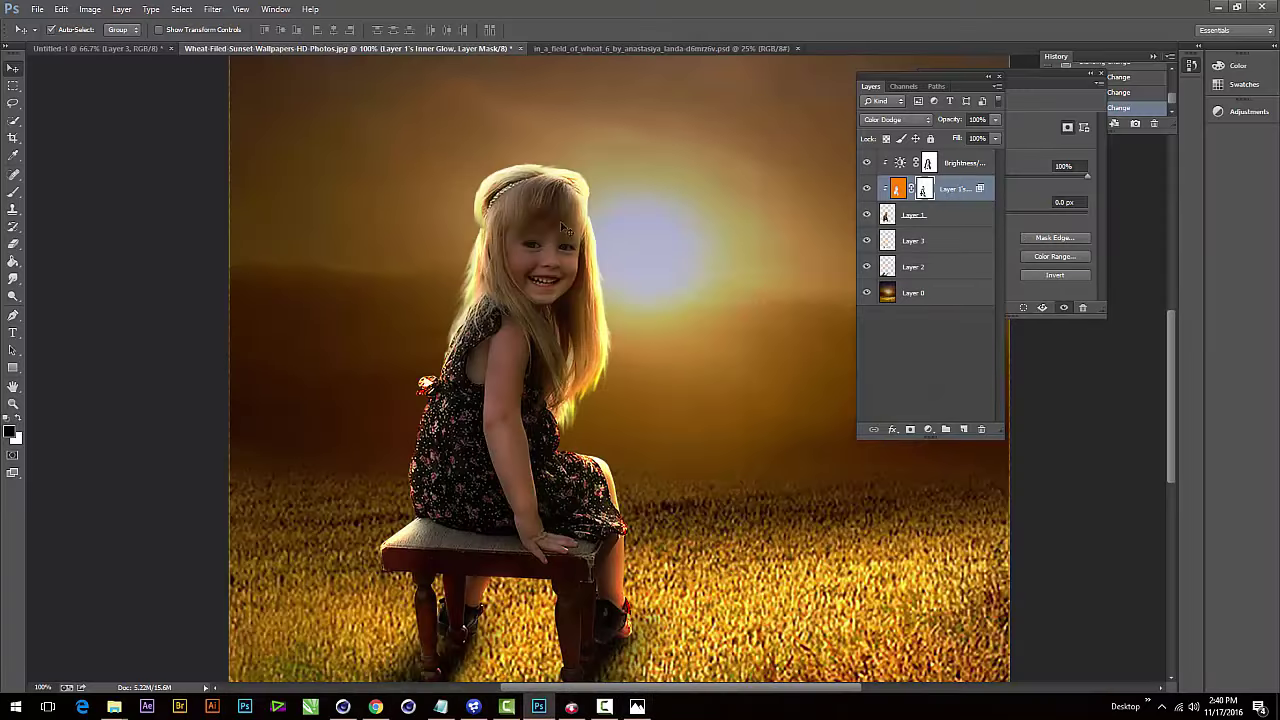
- Paint the Brightness/Contrast mask over the girl's face with an 11%-opacity brush, then zoom out to 50%
left_click(930, 165)
left_click(13, 190)
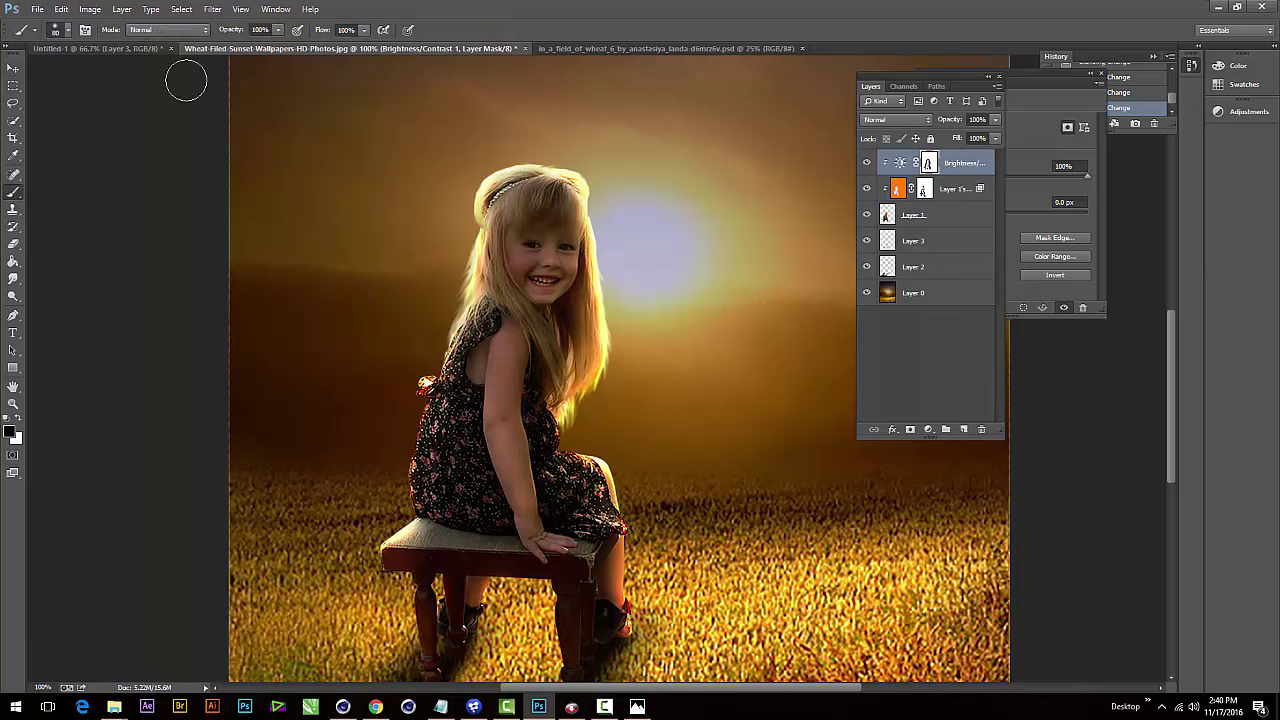
left_click(278, 29)
left_click_drag(233, 48, 219, 48)
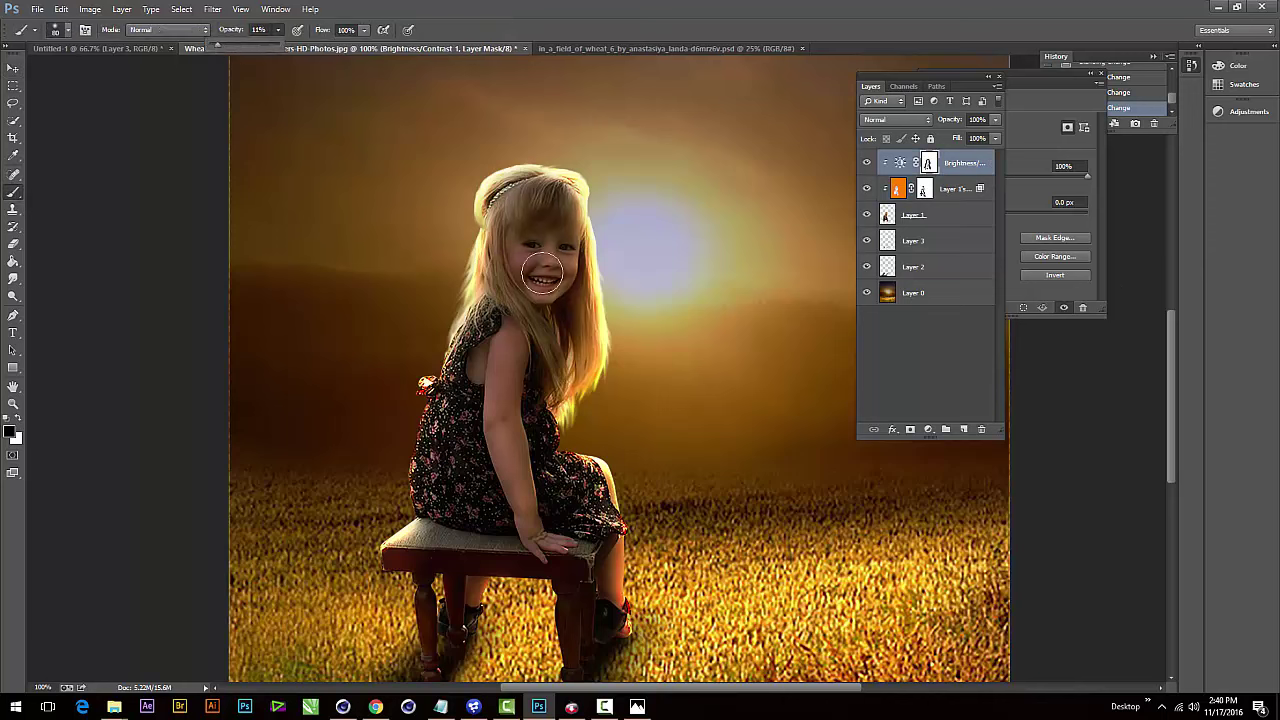
mouse_move(520, 268)
left_mouse_down()
mouse_move(568, 268)
mouse_move(550, 295)
left_mouse_up()
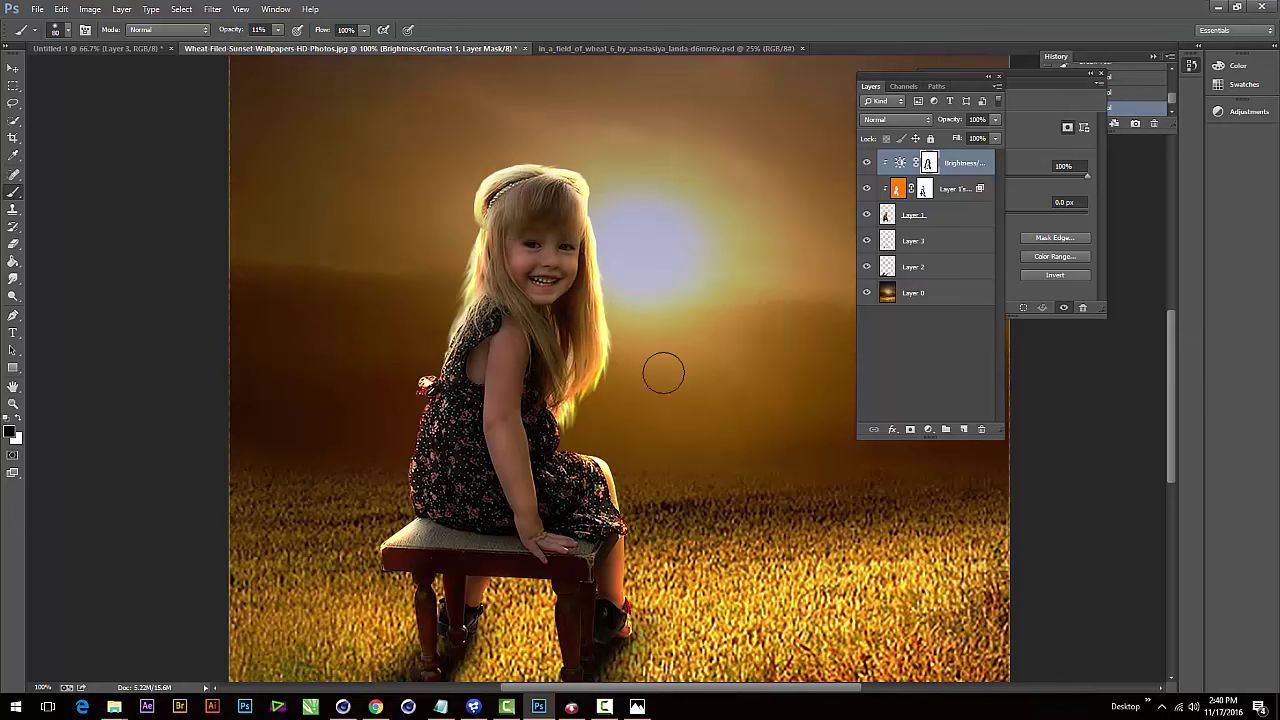
left_click_drag(540, 230, 560, 232)
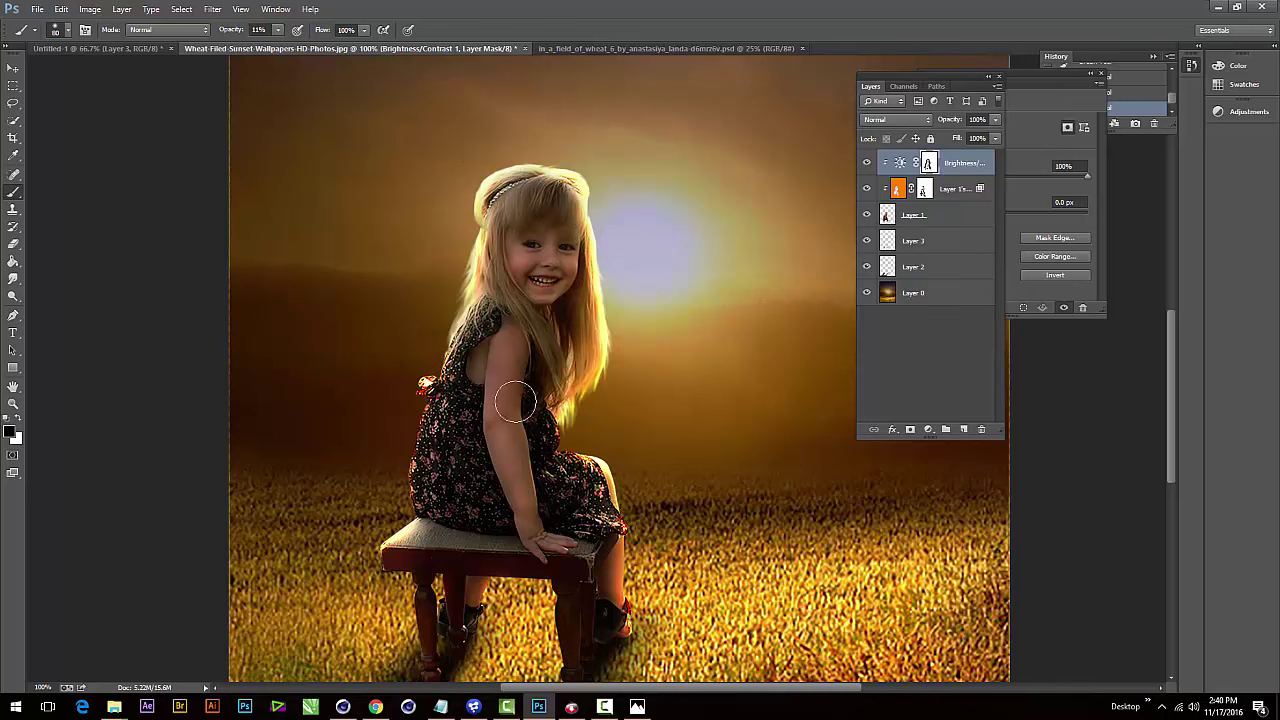
key("ctrl+minus")
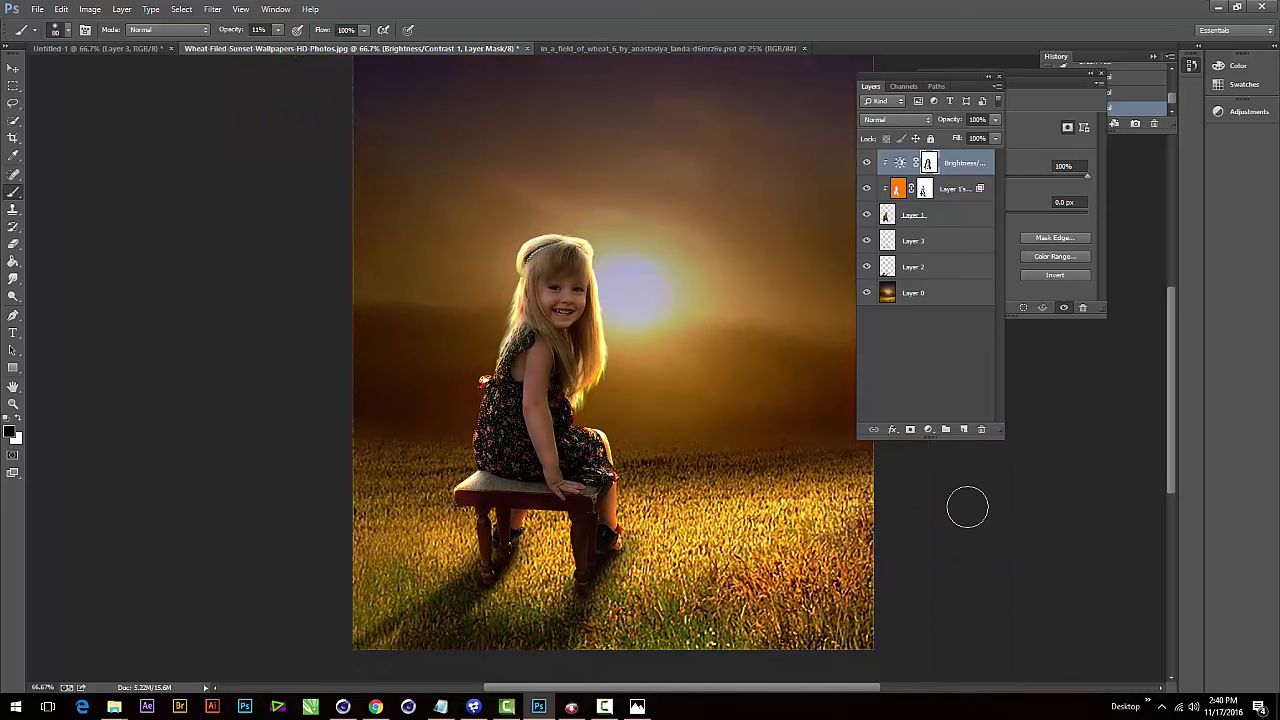
key("ctrl+minus")
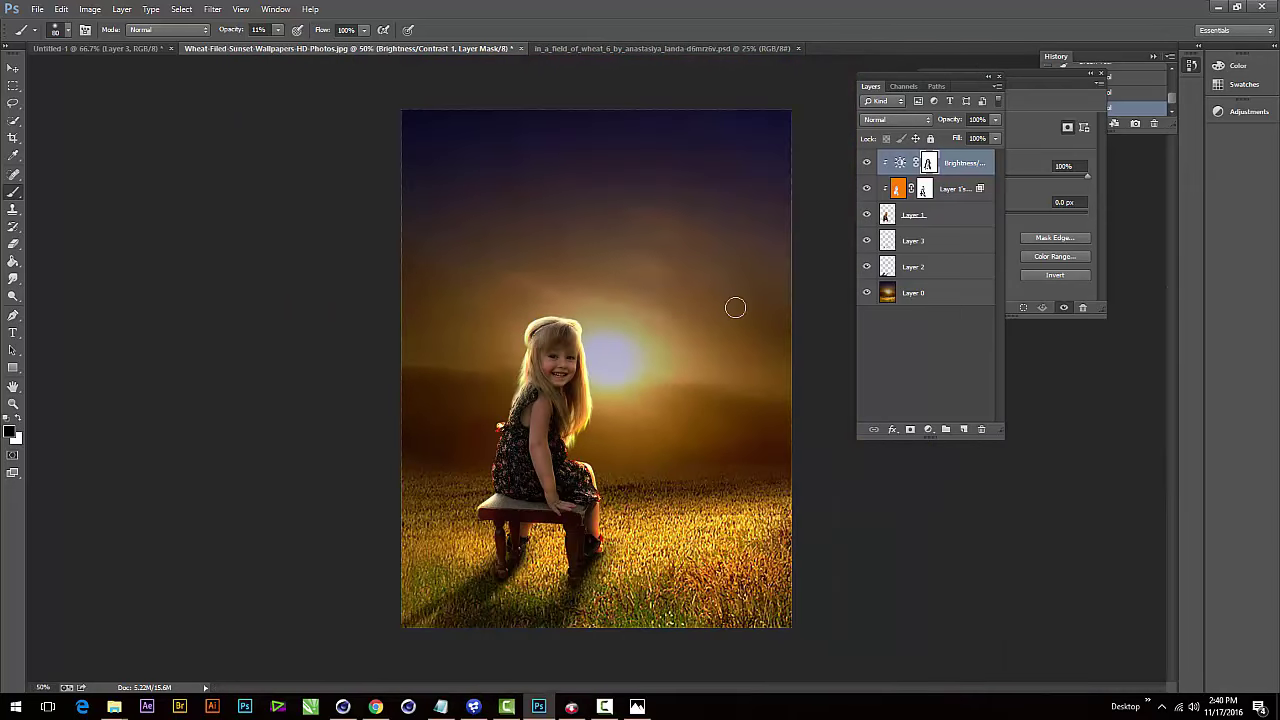
key("v")
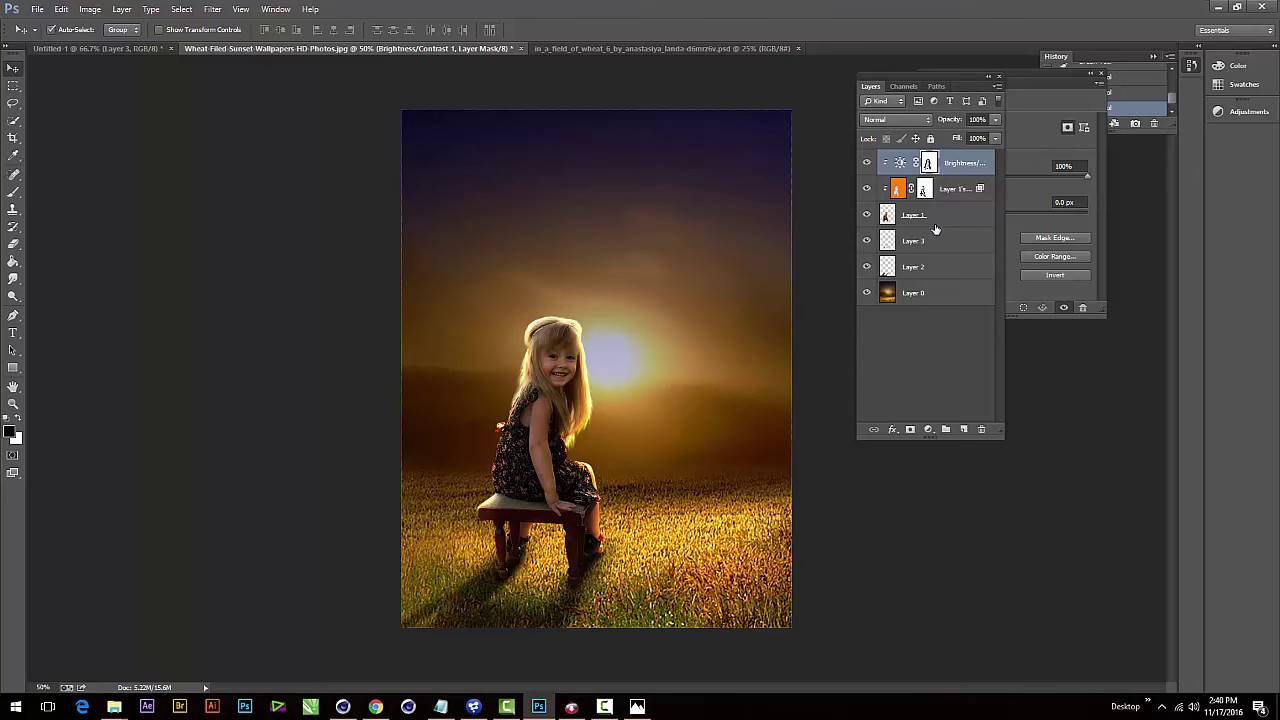
- Add a layer above Layer 0 and paint a 300 px pale-yellow glow over the sun
left_click(922, 291)
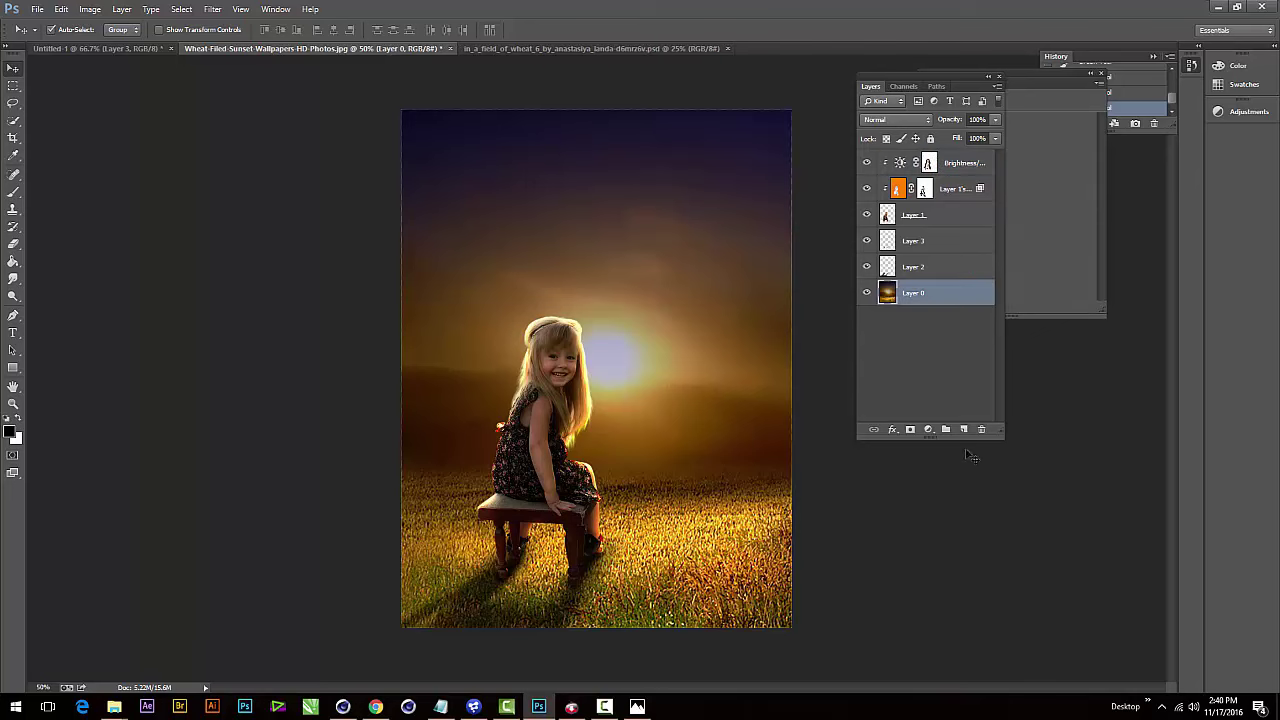
left_click(964, 429)
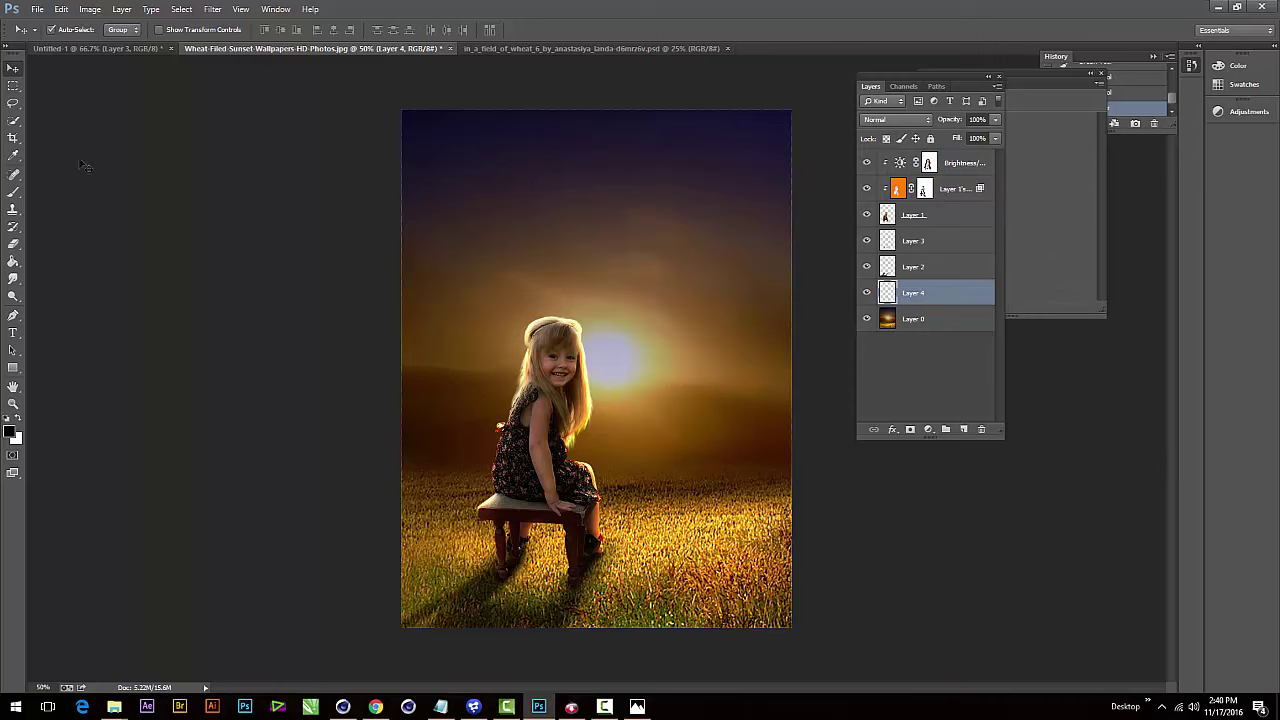
left_click(13, 191)
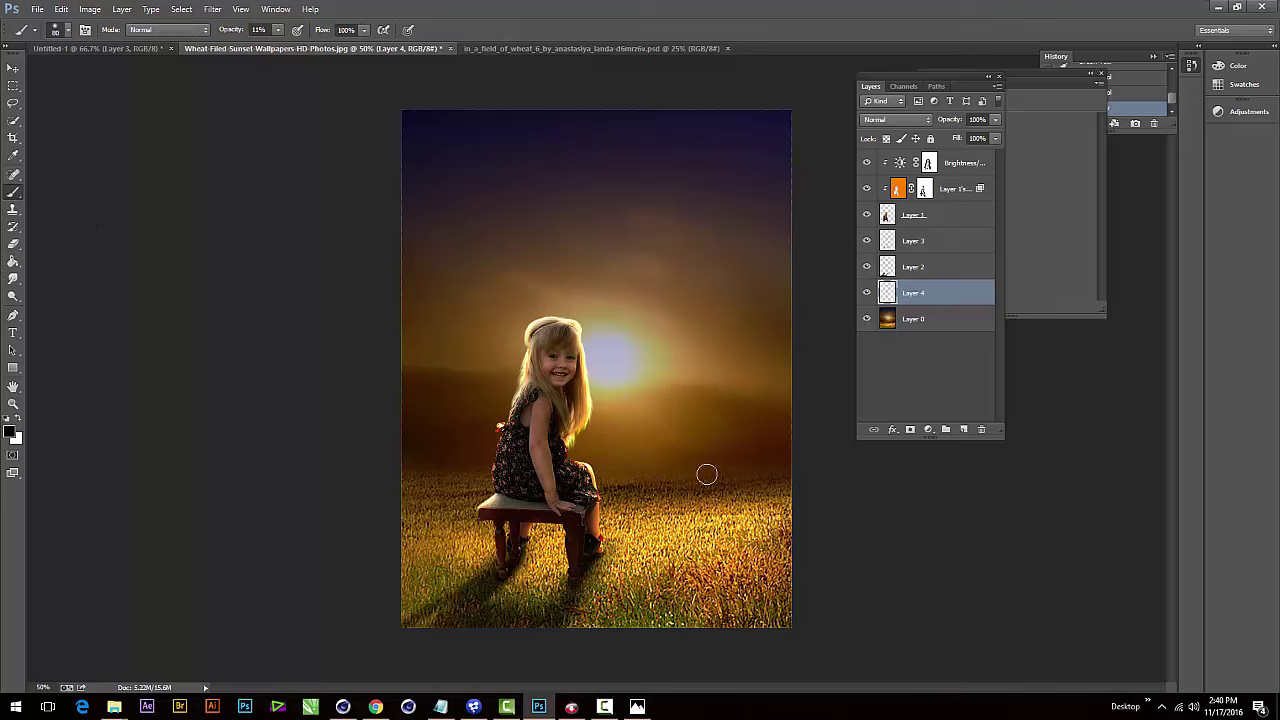
left_click(610, 380, "alt")
key("bracketright")
key("bracketright")
key("bracketright")
key("bracketright")
key("bracketright")
key("bracketright")
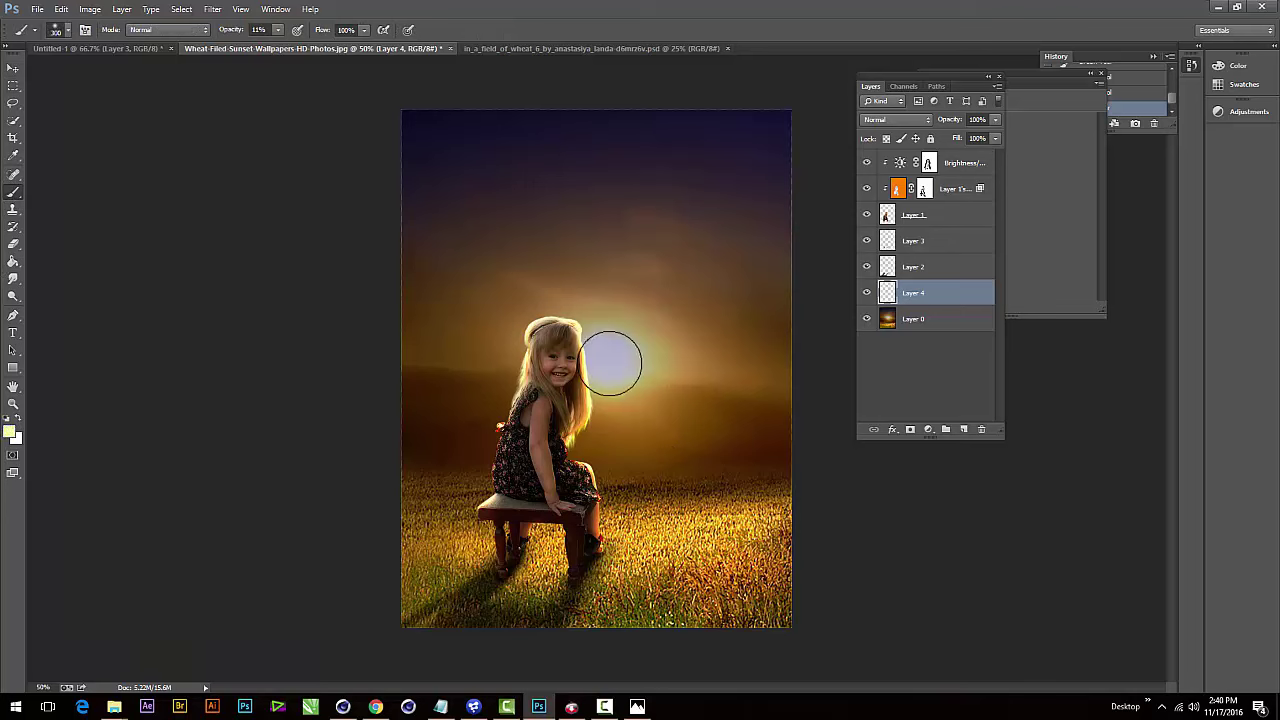
key("bracketright")
left_click(611, 362)
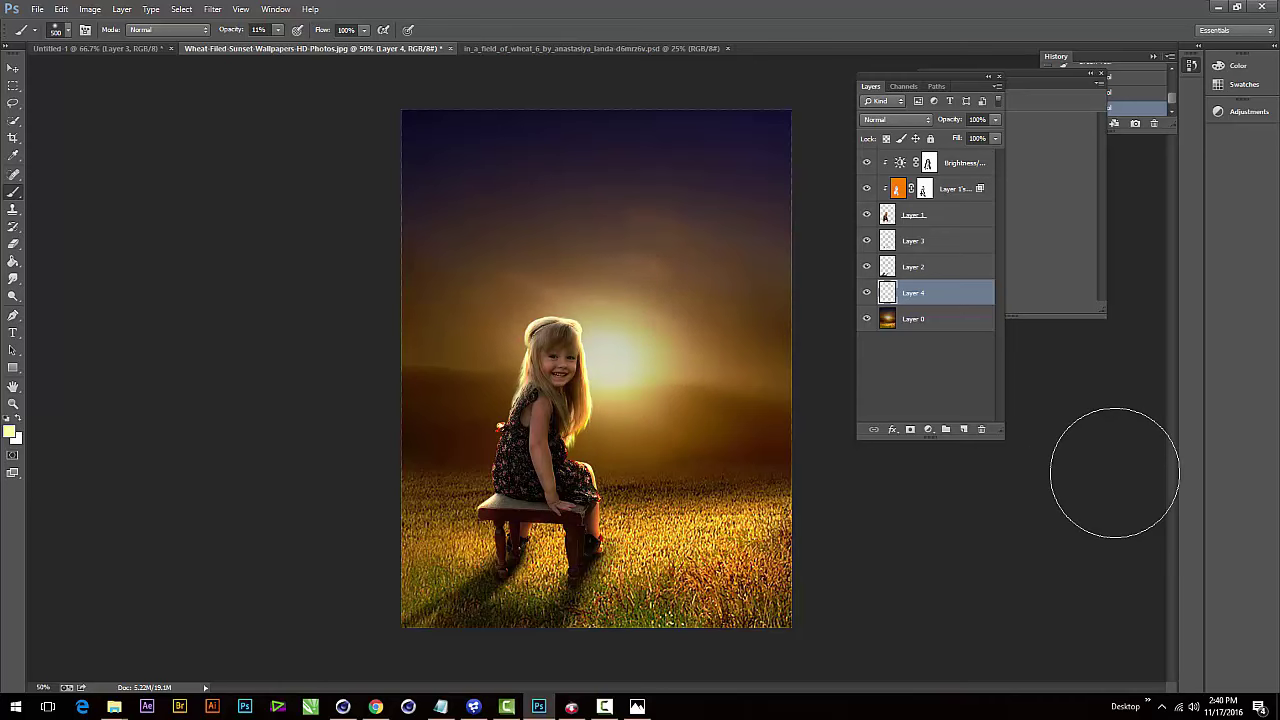
key("v")
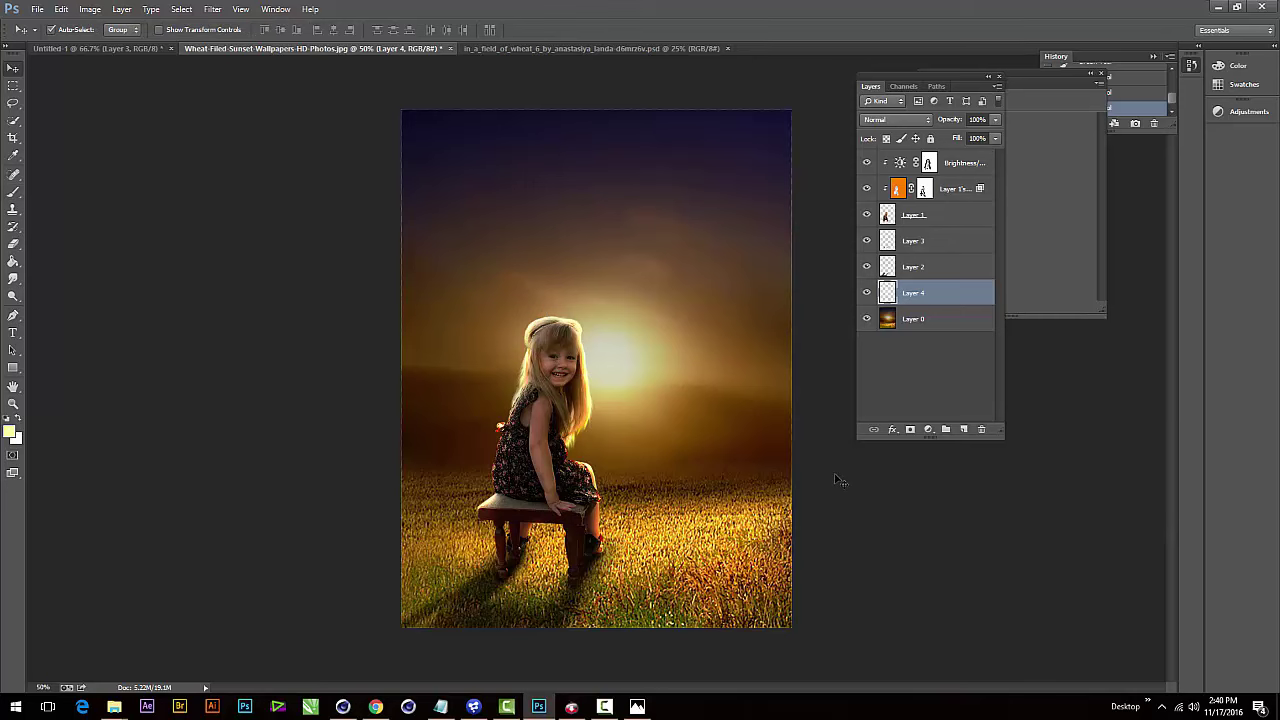
- Add a Gradient Map adjustment above Brightness/Contrast 1 and open its gradient editor
left_click(975, 166)
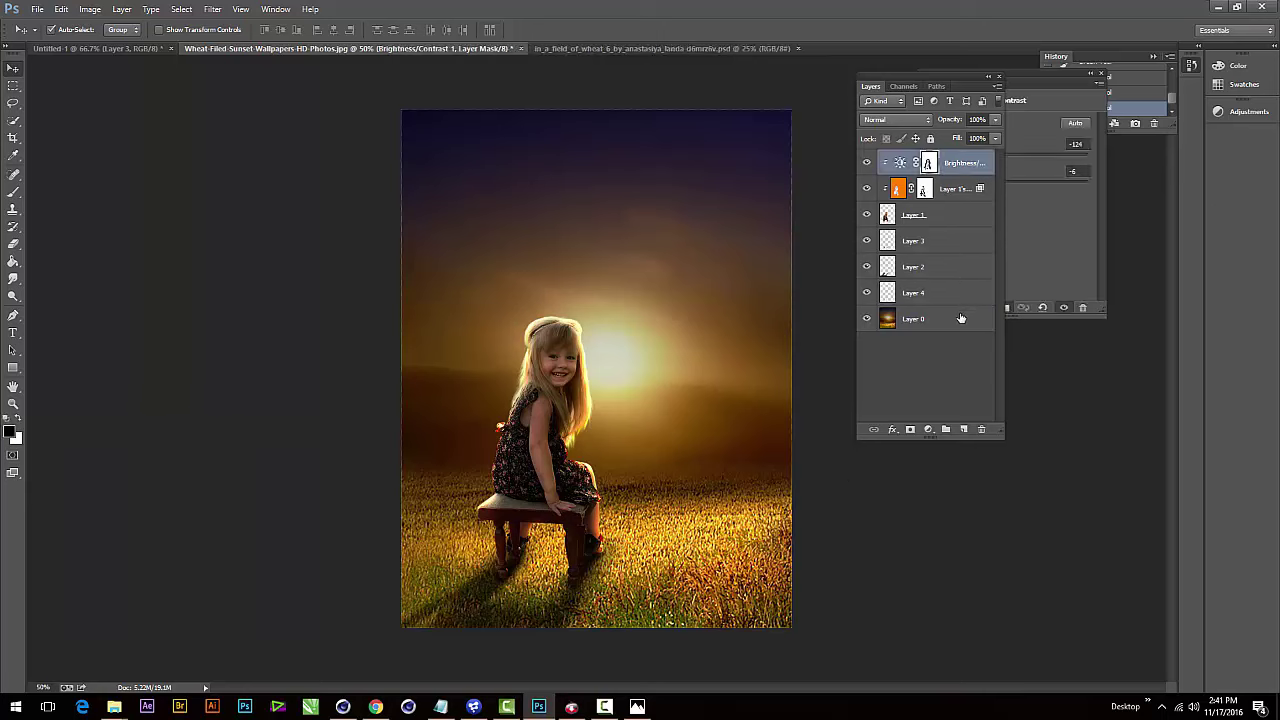
left_click(928, 430)
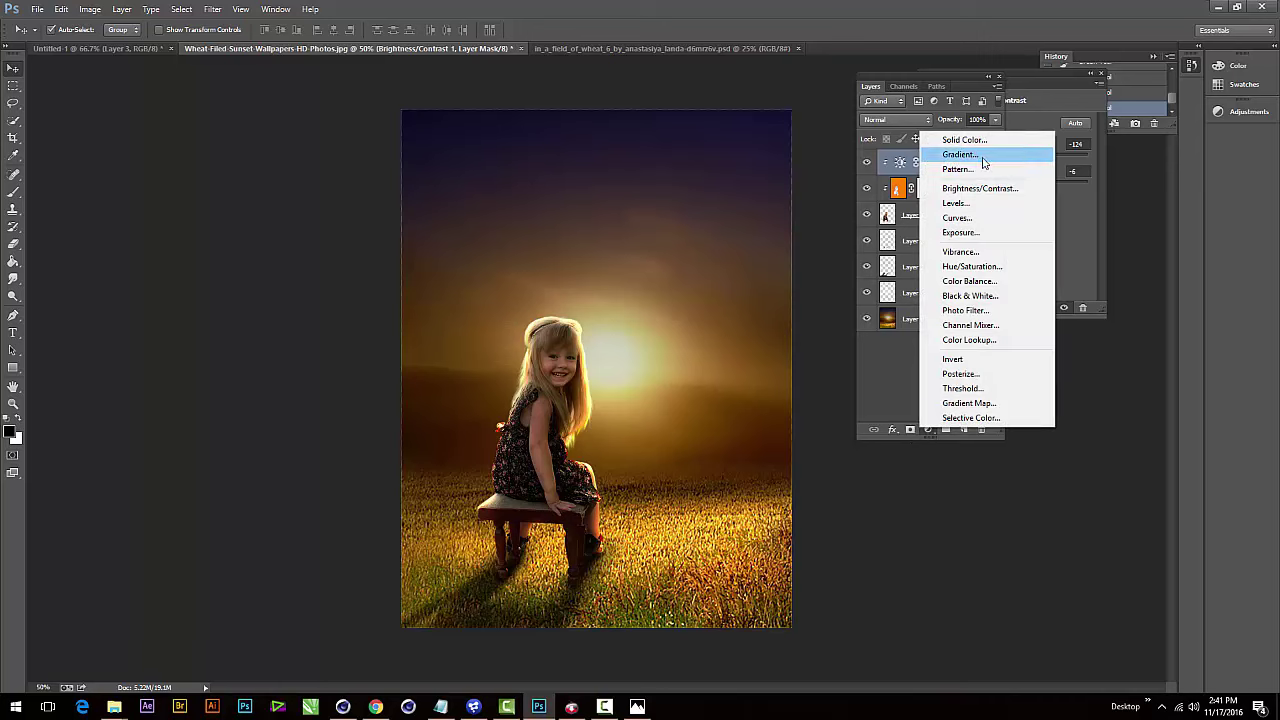
left_click(993, 403)
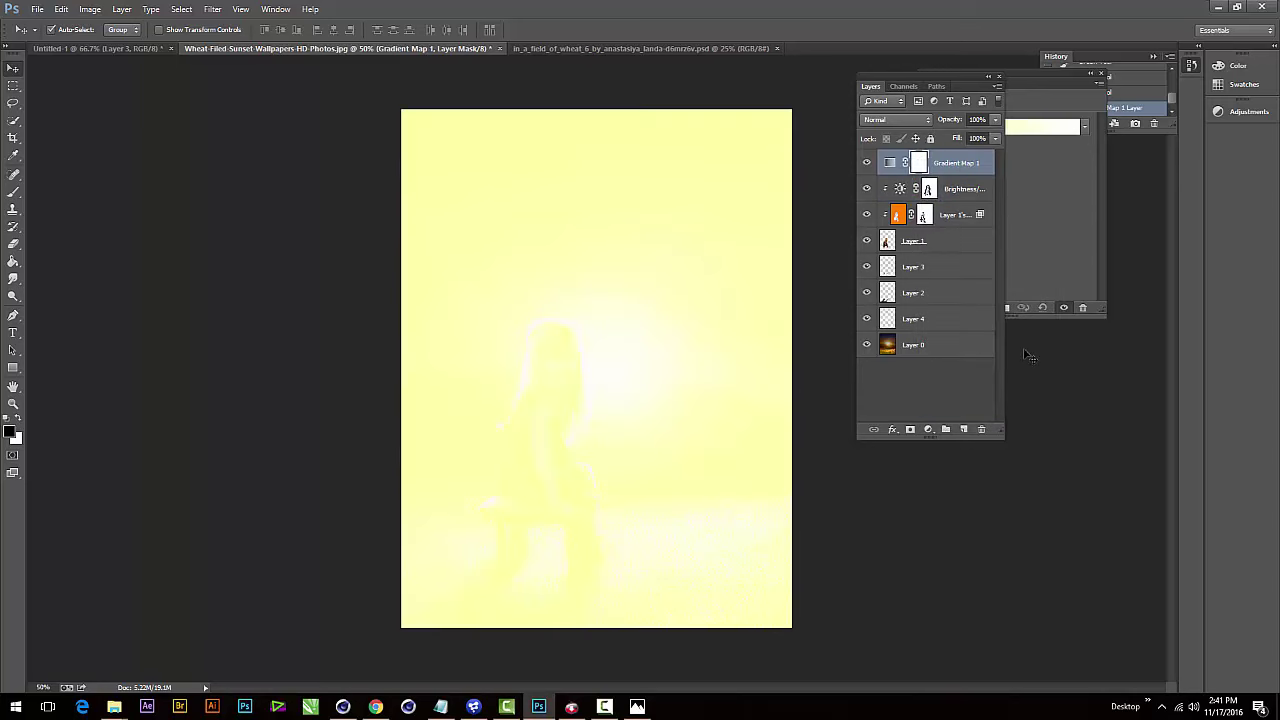
left_click(1022, 207)
left_click(986, 128)
- Append the Photographic Toning presets and apply the Blue 1 gradient to the map
left_click(1103, 97)
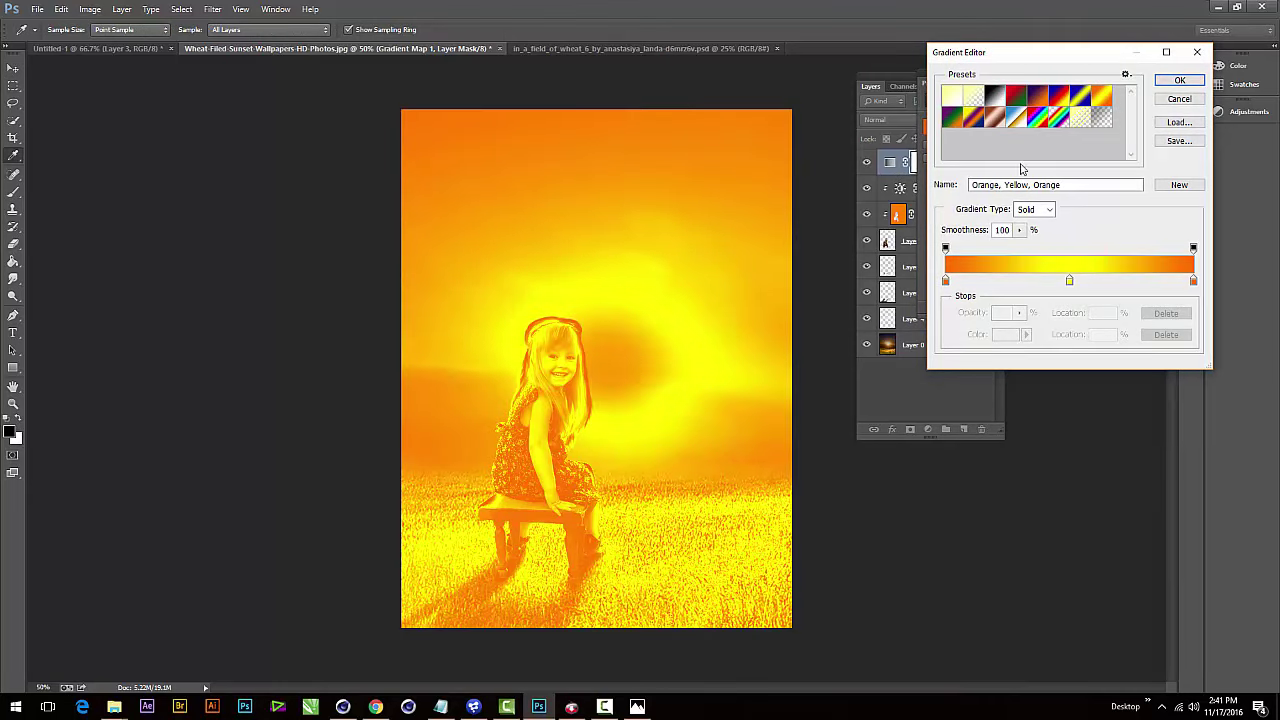
left_click(992, 120)
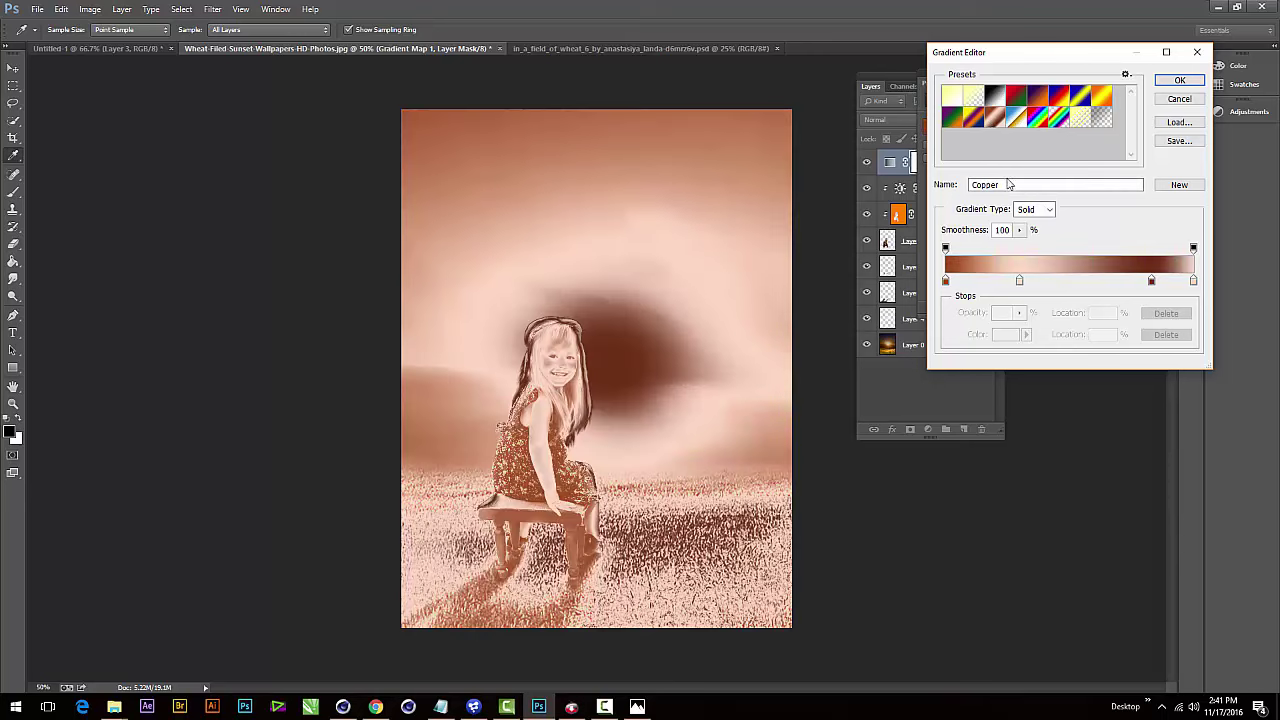
left_click(975, 102)
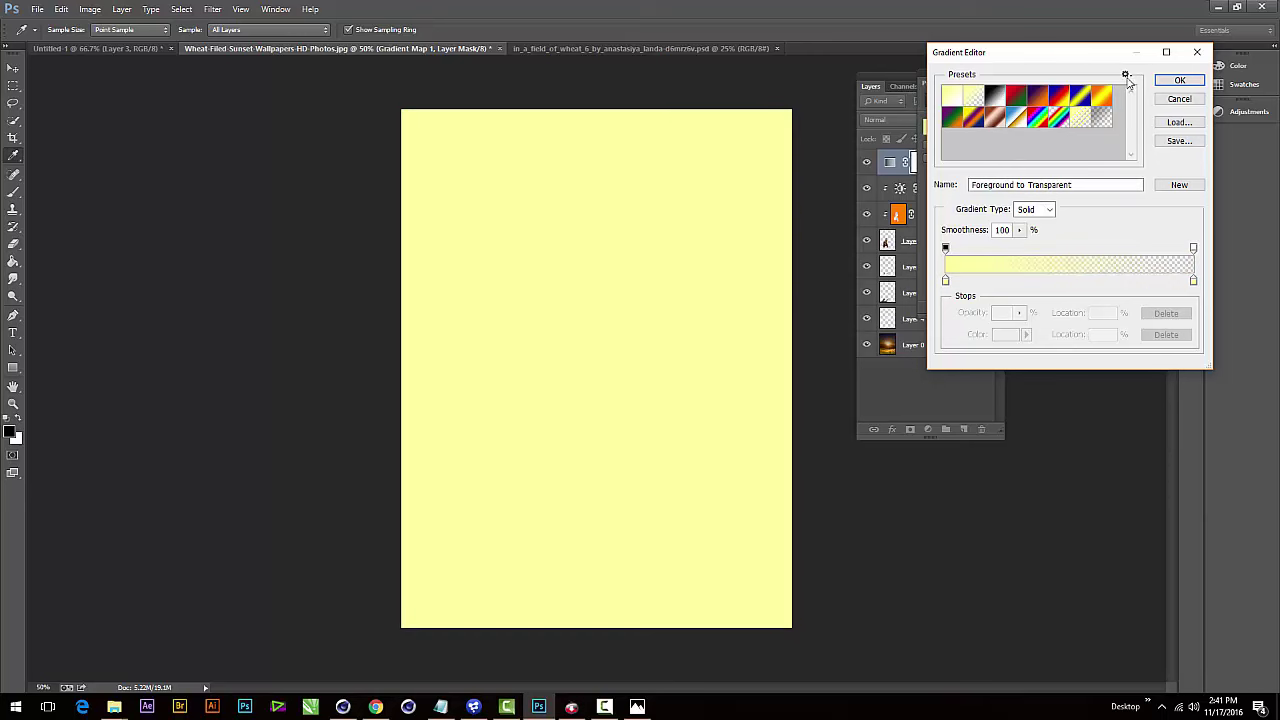
left_click(1127, 78)
left_click(1180, 264)
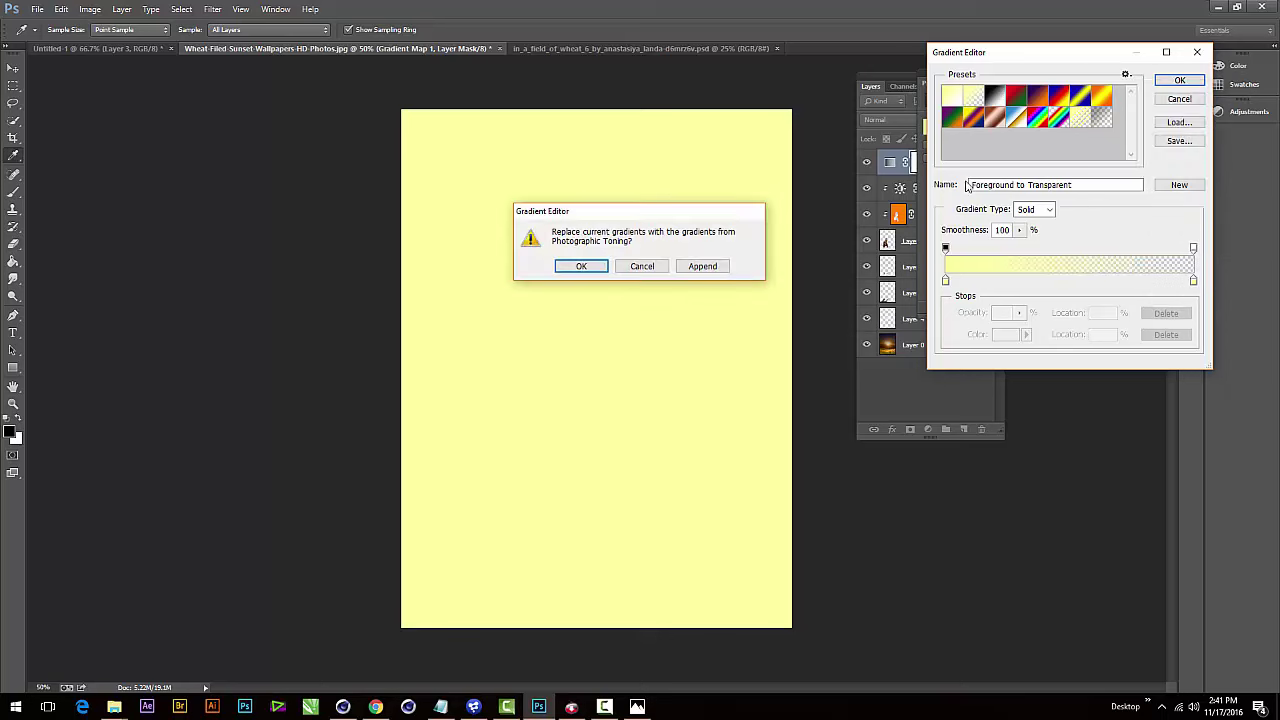
left_click(703, 266)
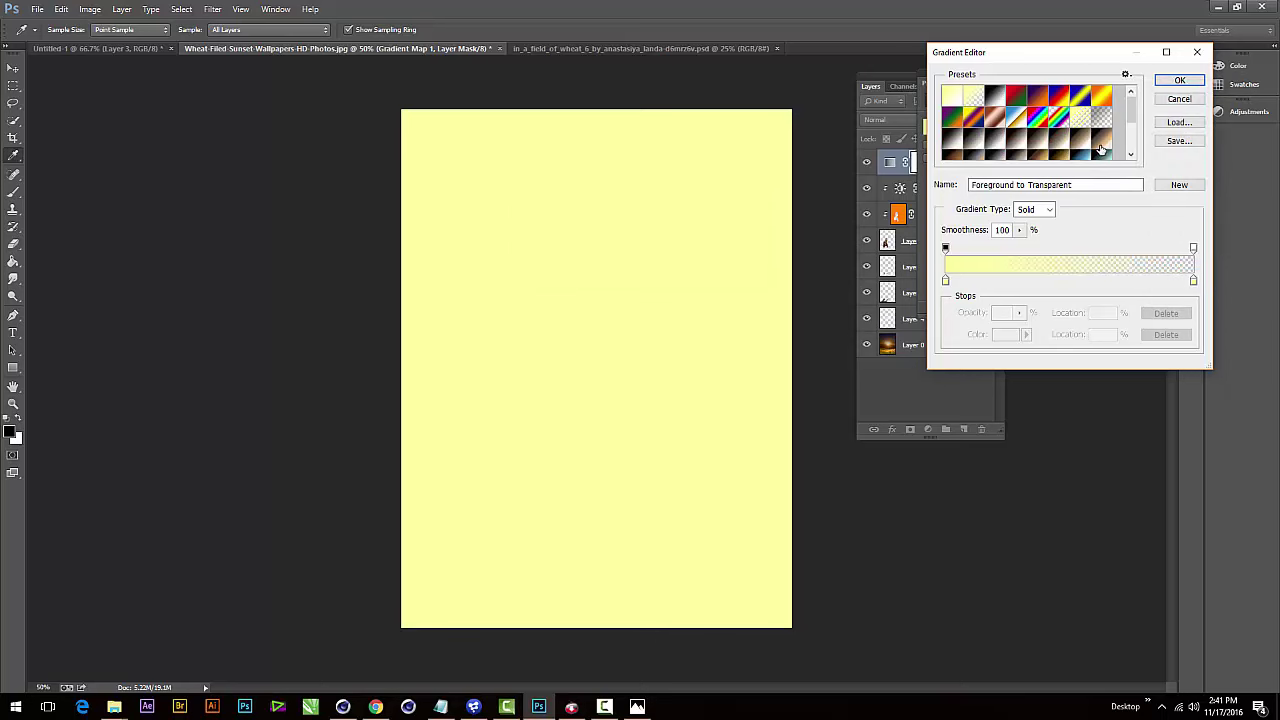
scroll(1100, 148, "down", 2)
left_click(1081, 156)
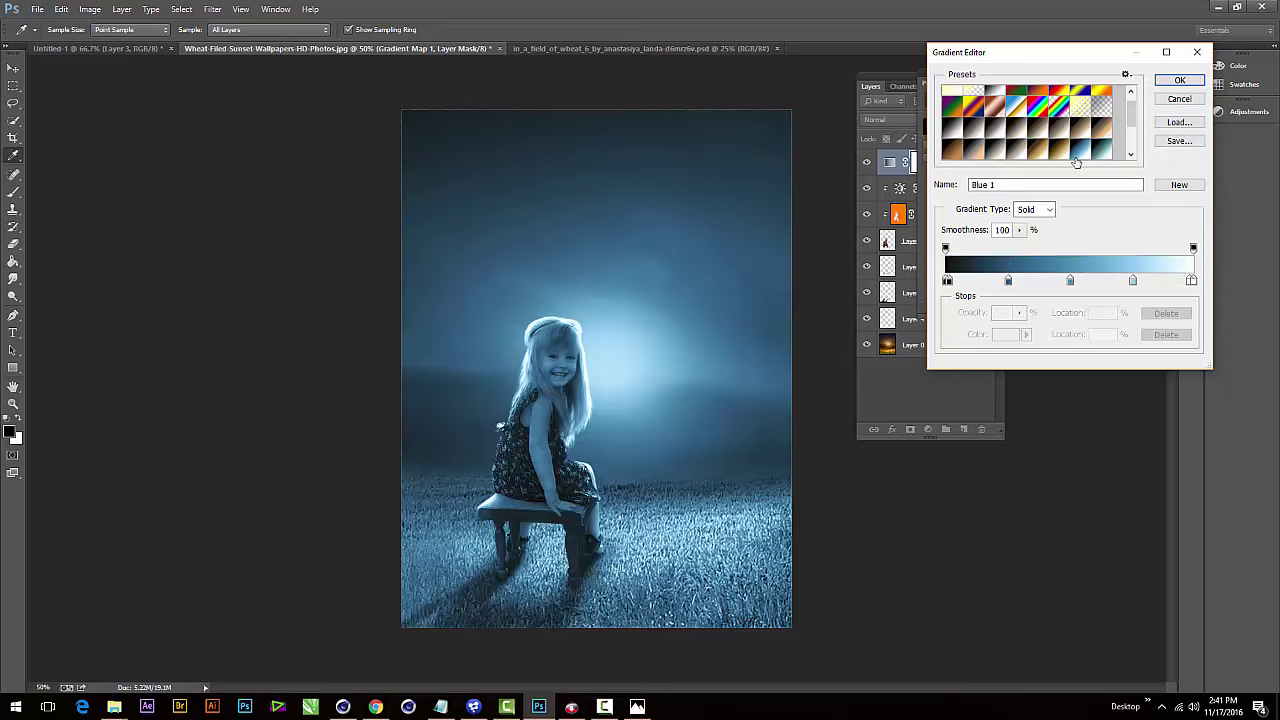
left_click(1180, 80)
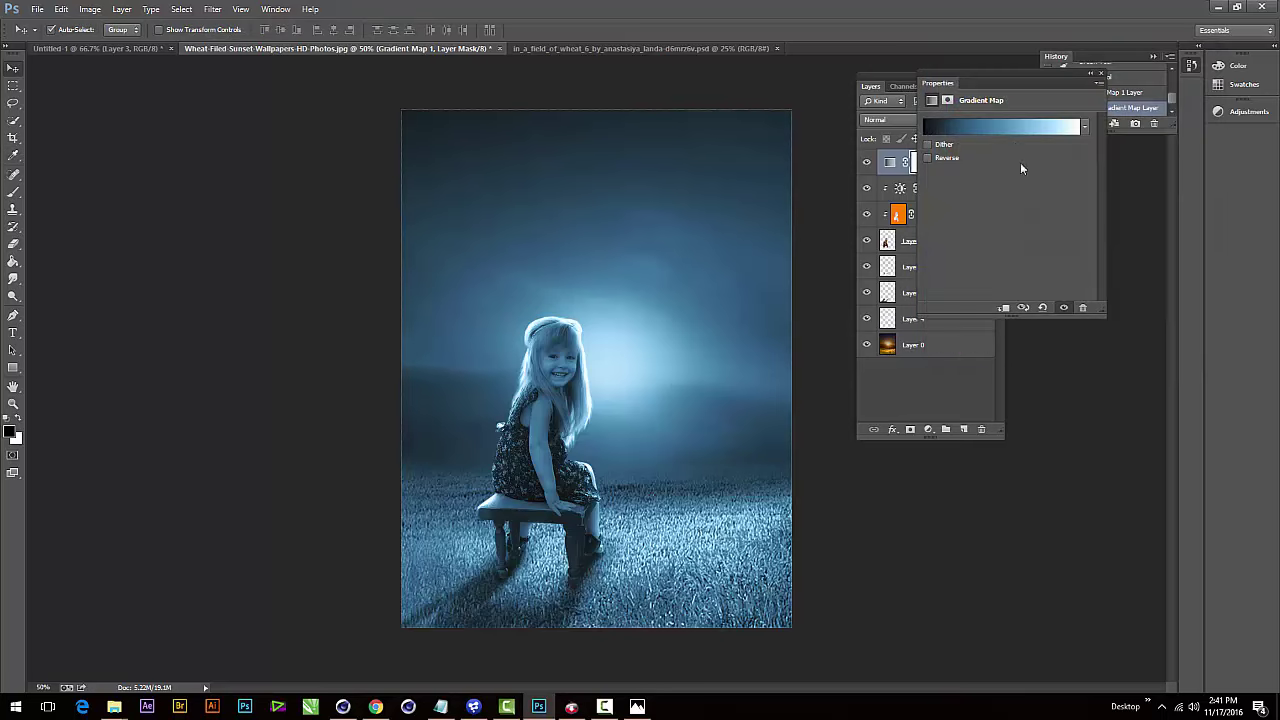
- Try Darken on the gradient map, then set Layer 4 to Linear Light blending
left_click(905, 121)
left_click(884, 167)
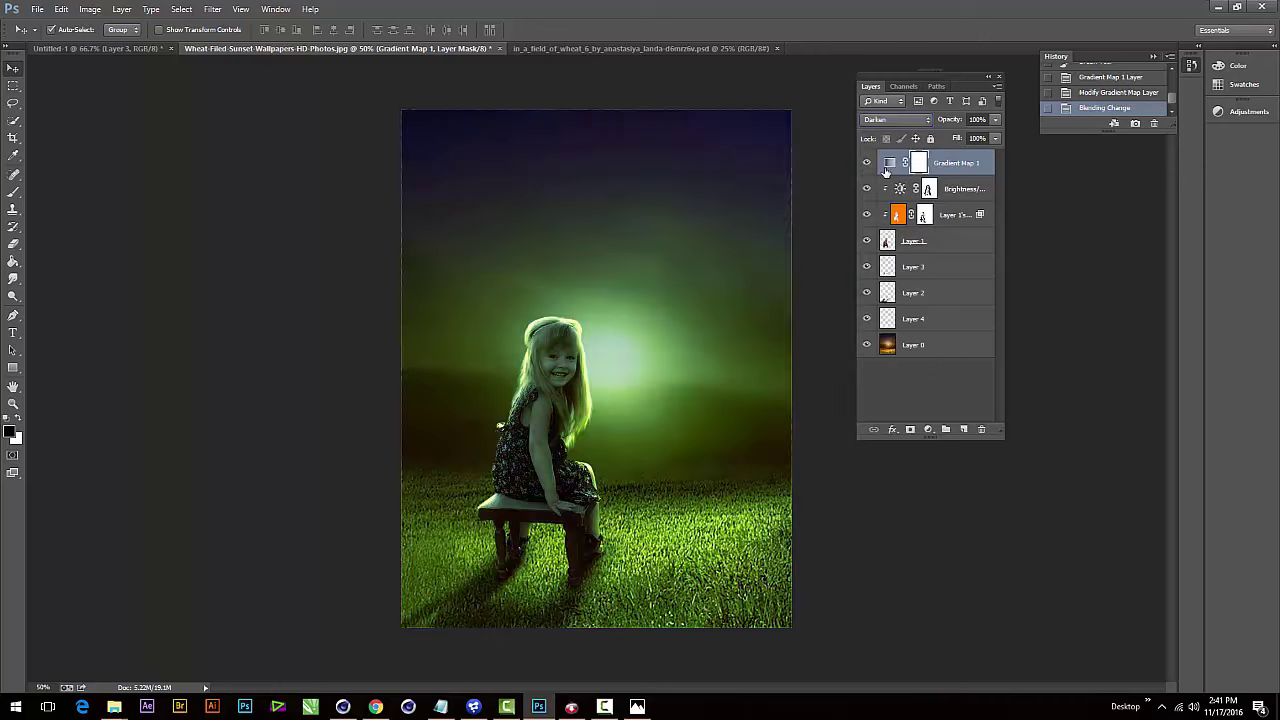
left_click(679, 365)
key("shift+minus")
key("shift+minus")
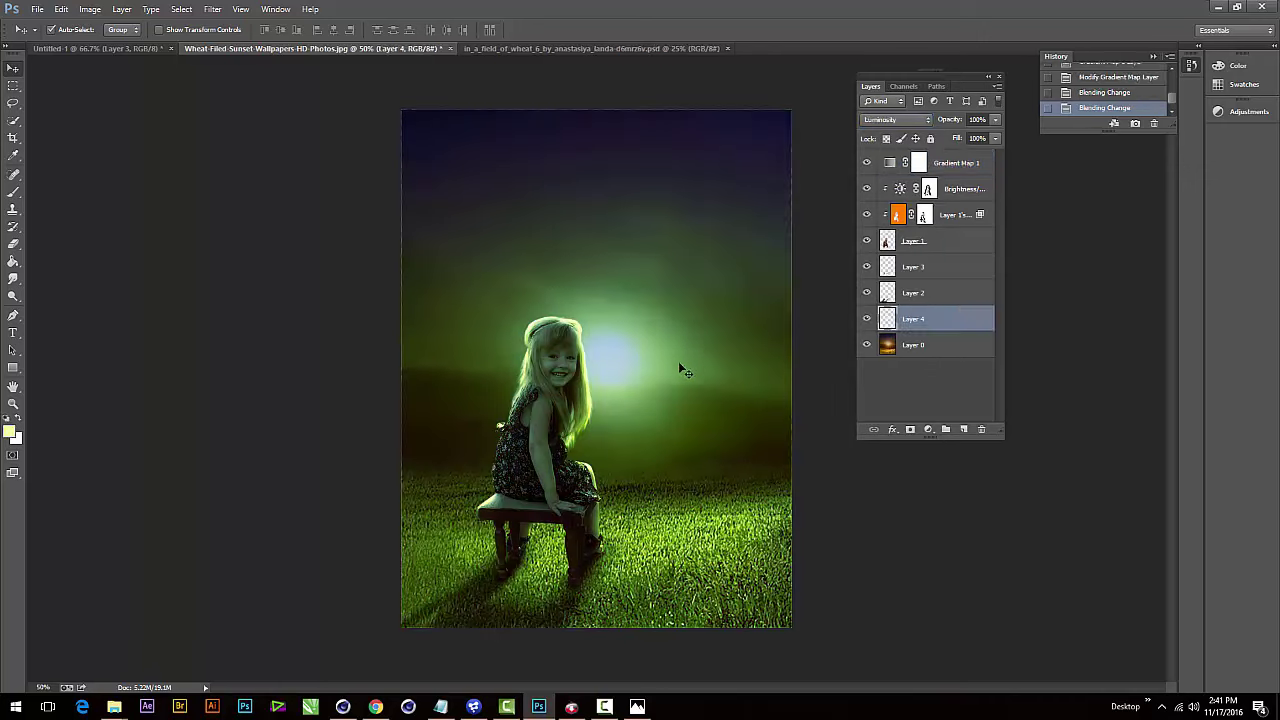
key("shift+minus")
key("shift+minus")
key("shift+minus")
key("shift+minus")
key("shift+minus")
key("shift+minus")
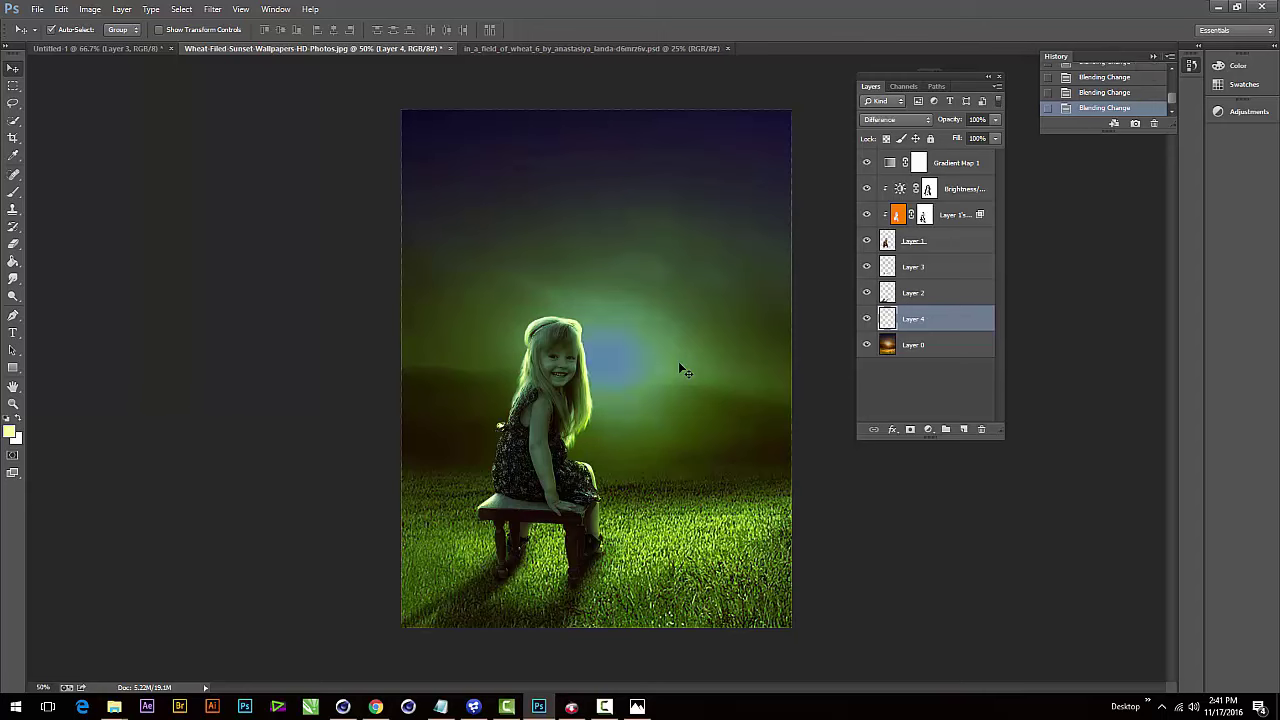
key("shift+minus")
key("shift+minus")
key("shift+minus")
key("shift+minus")
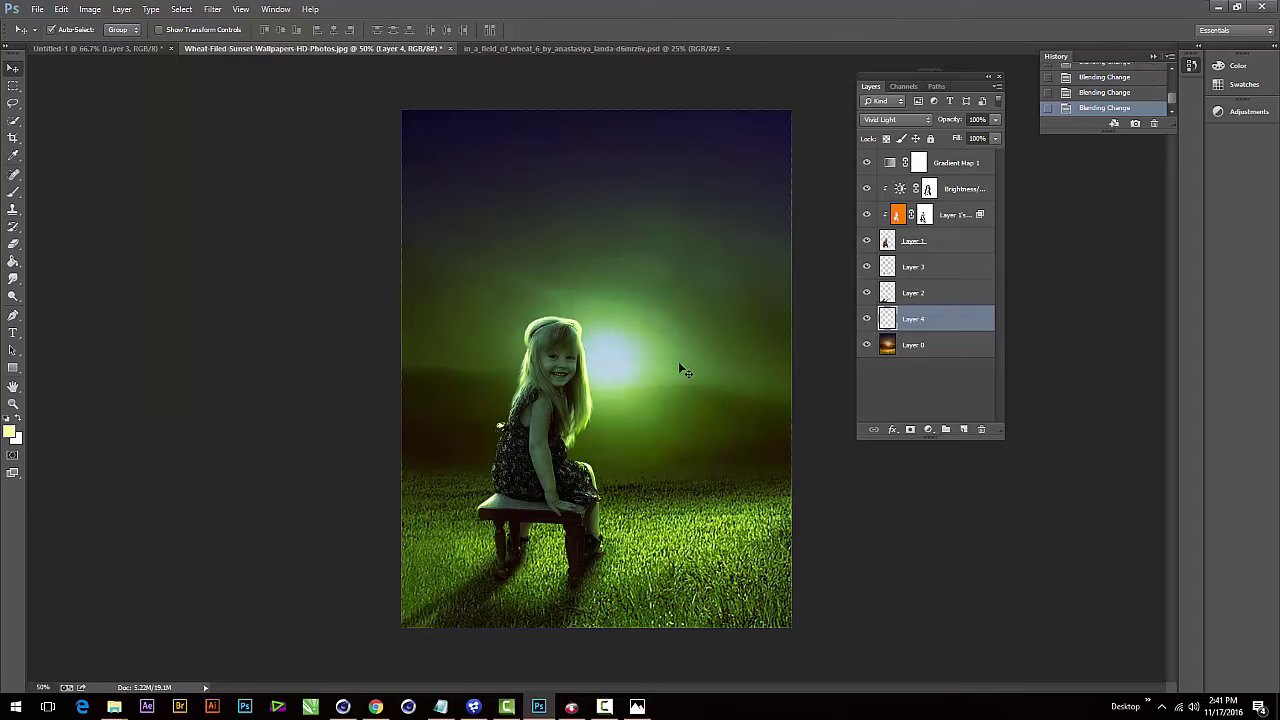
key("shift+plus")
- Toggle Gradient Map 1's visibility to compare colours, then make it the active layer
left_click(867, 164)
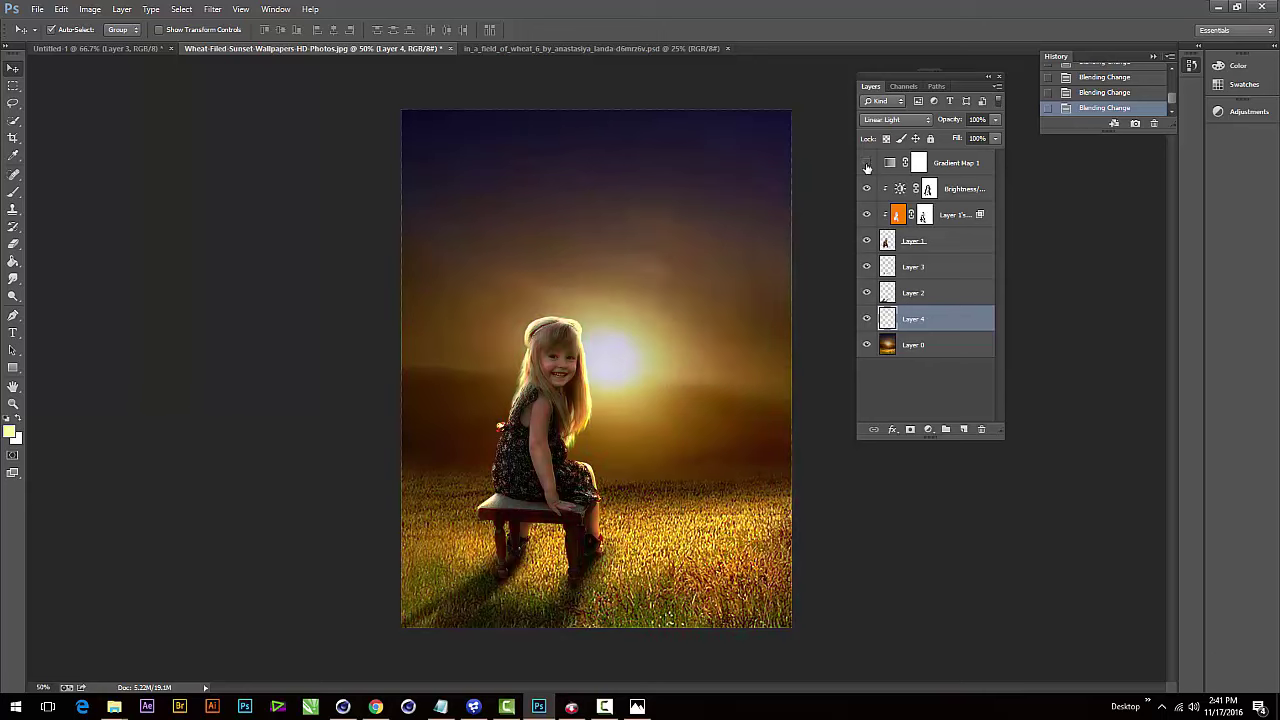
left_click(867, 163)
left_click(919, 166)
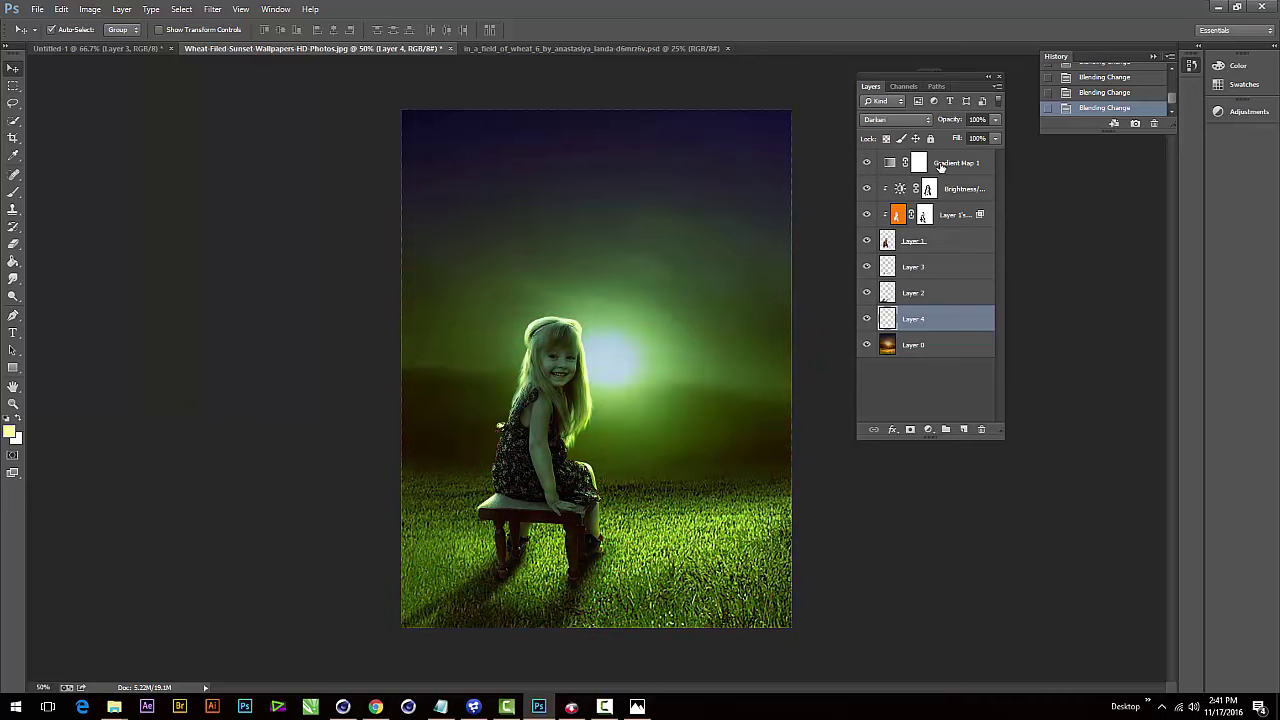
left_click(690, 397)
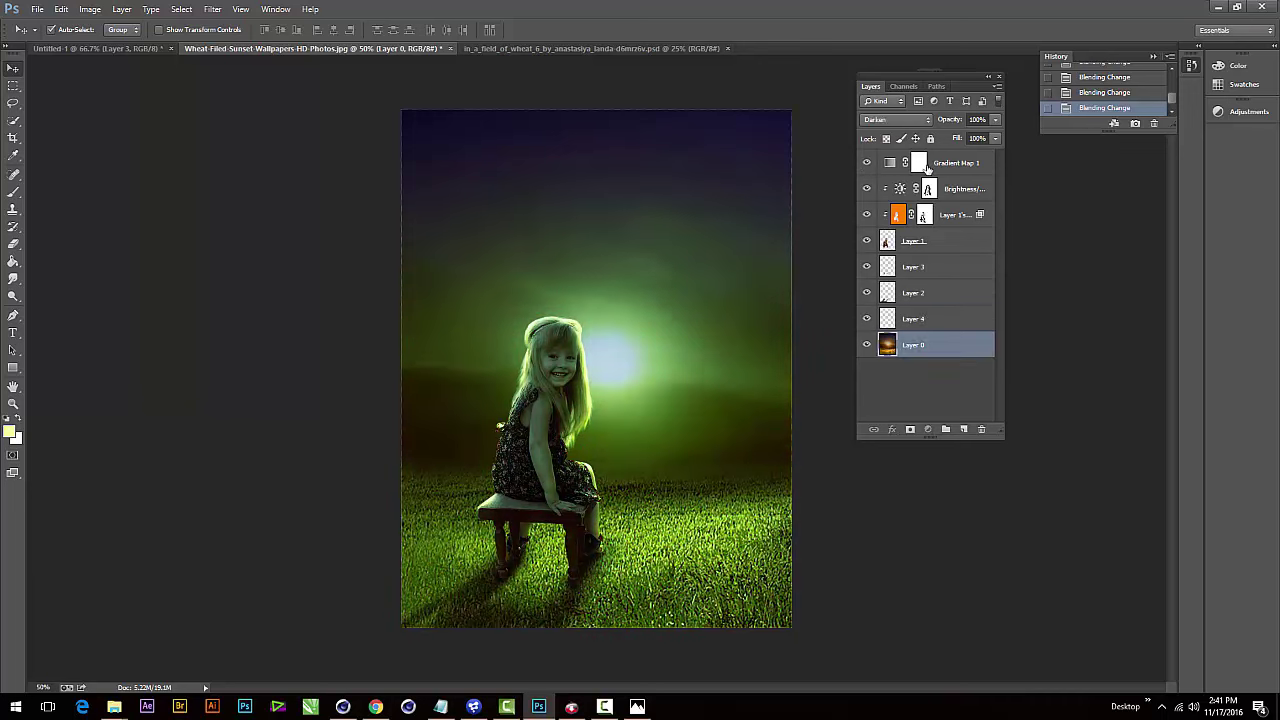
left_click(926, 167)
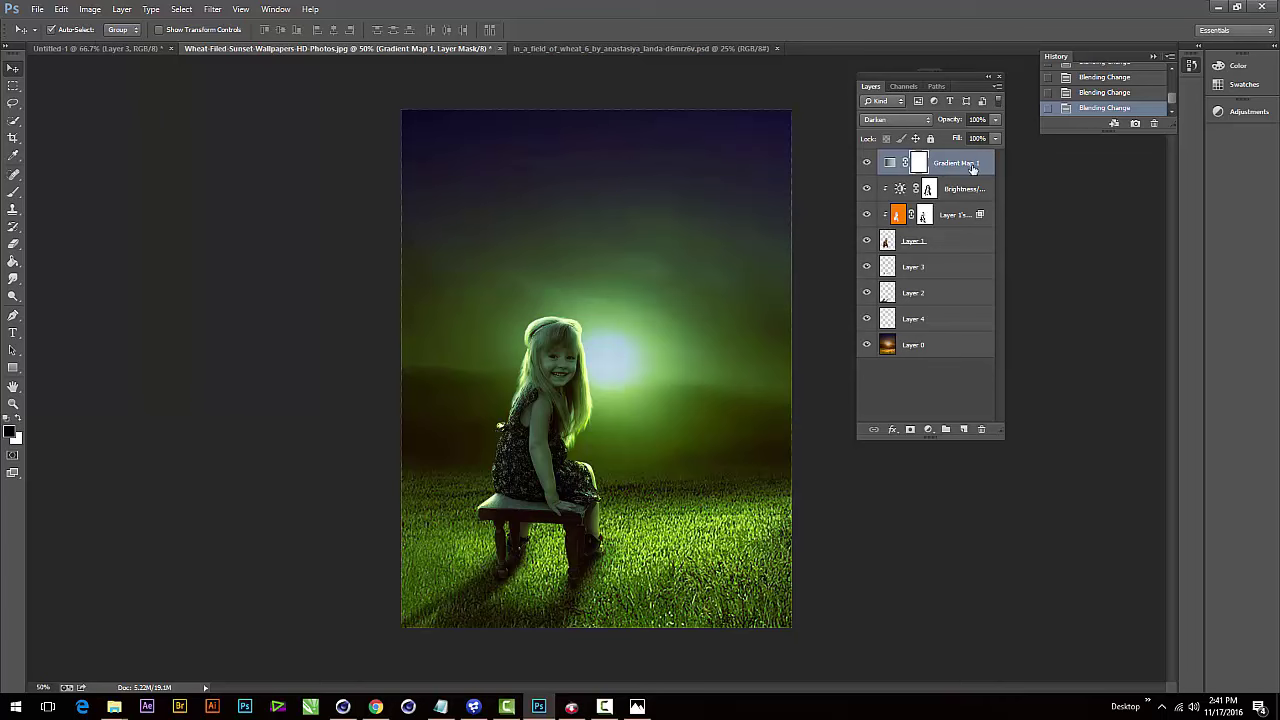
- Cycle Gradient Map 1's blend modes and settle on Luminosity
key("shift+minus")
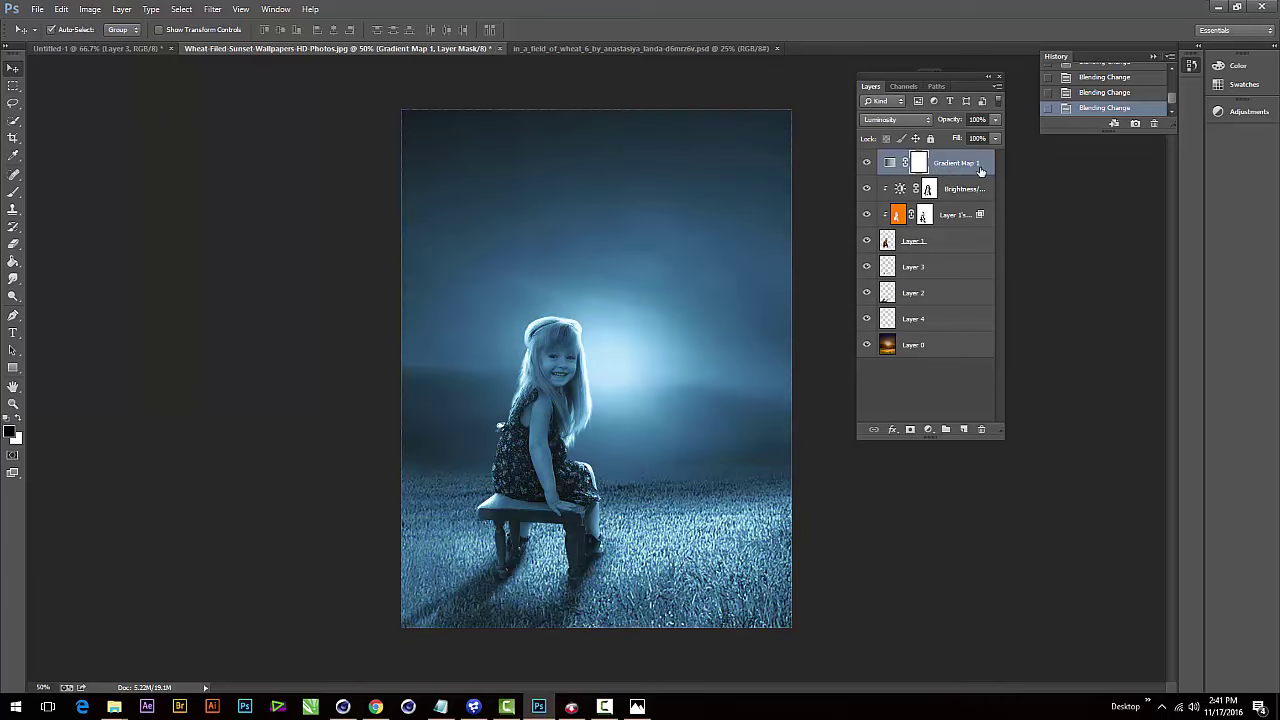
key("shift+minus")
key("shift+minus")
key("shift+minus")
key("shift+minus")
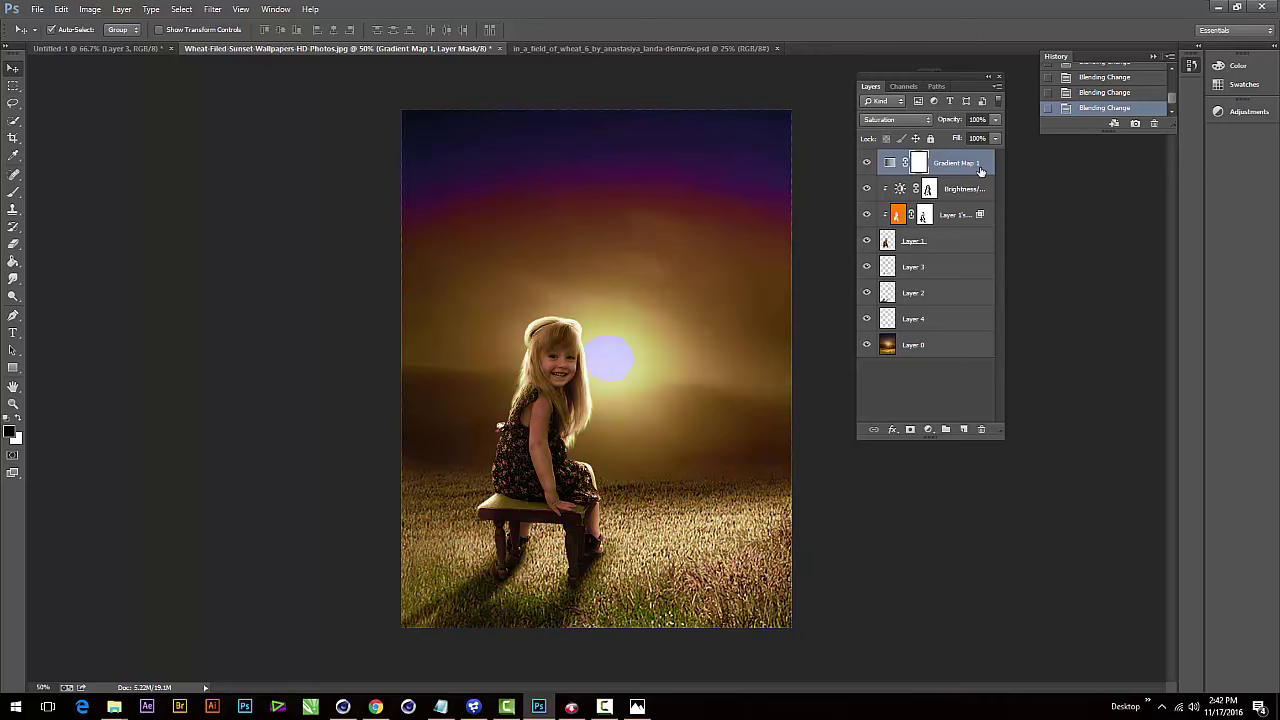
key("shift+minus")
key("shift+minus")
key("shift+minus")
key("shift+minus")
key("shift+minus")
key("shift+minus")
key("shift+minus")
key("shift+minus")
key("shift+plus")
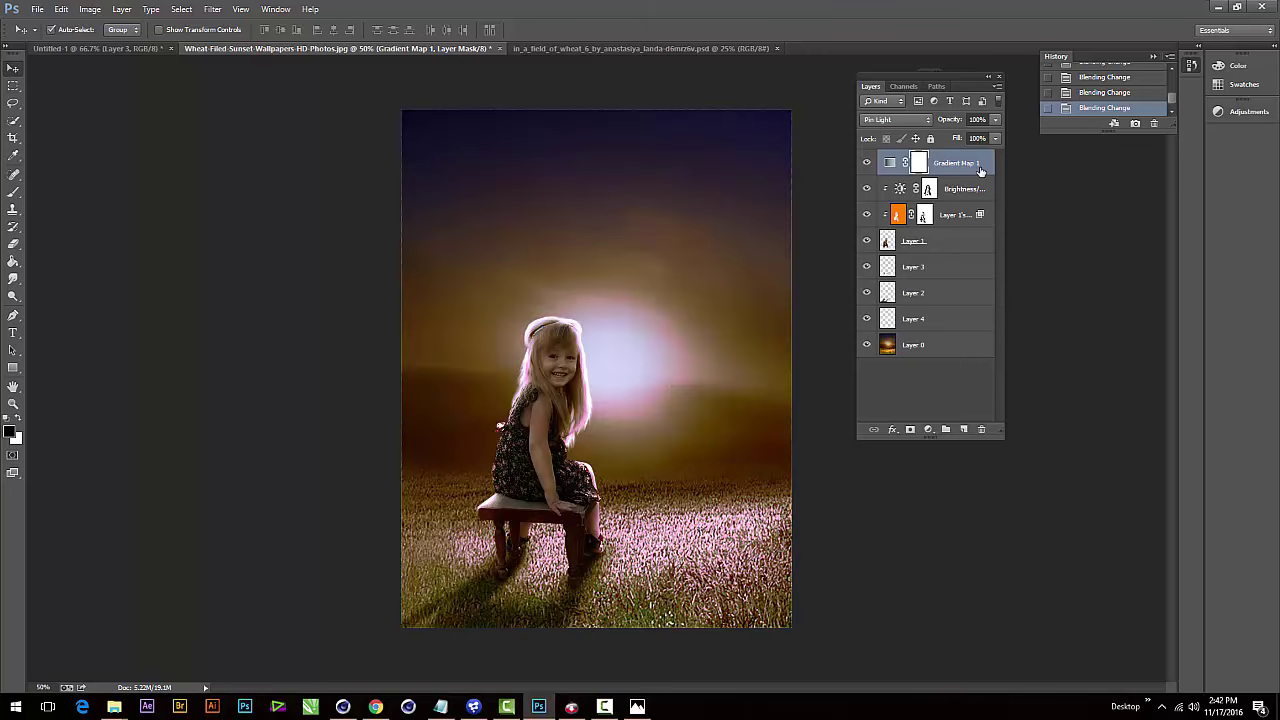
key("shift+minus")
key("shift+minus")
key("shift+minus")
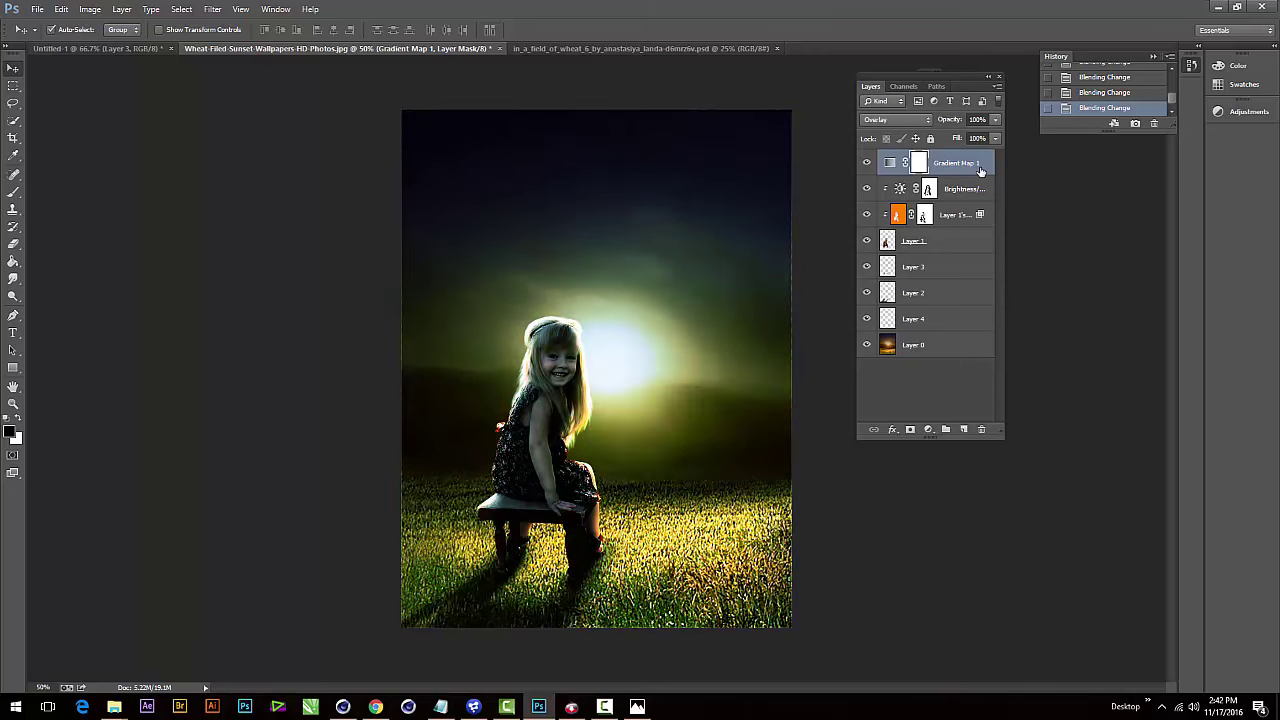
key("shift+minus")
key("shift+minus")
key("shift+minus")
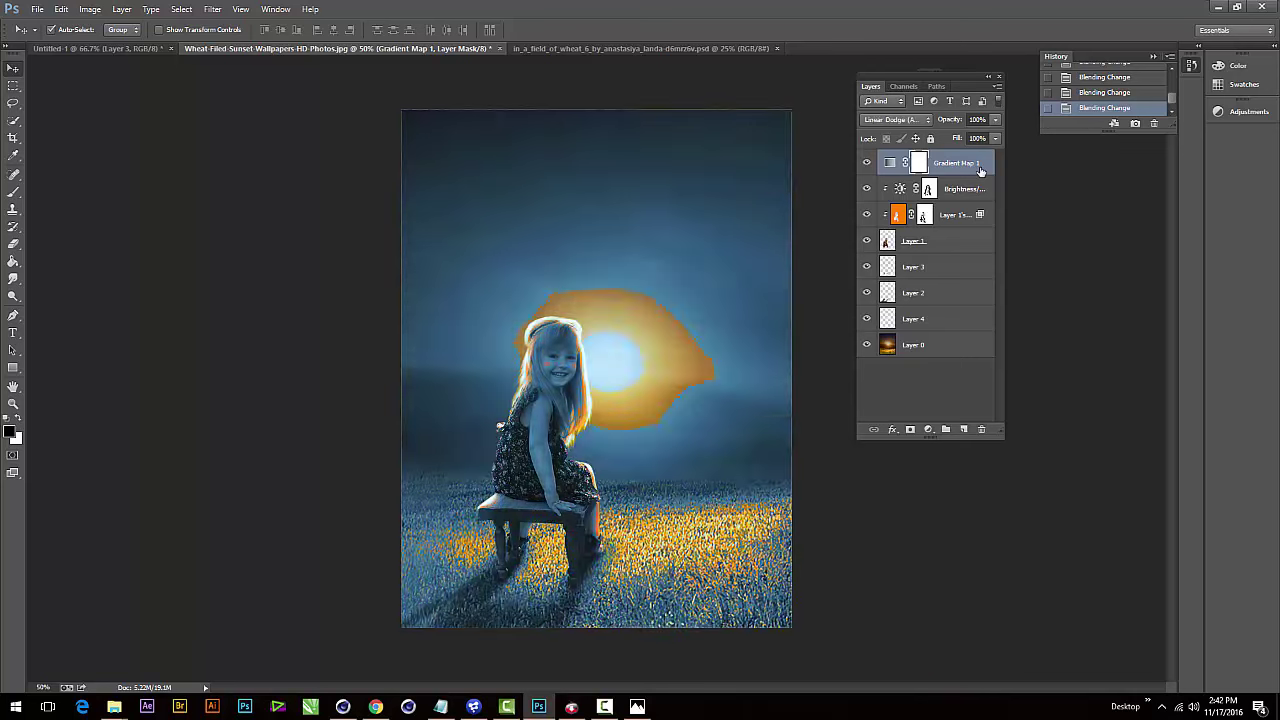
key("shift+minus")
key("shift+minus")
key("shift+minus")
key("shift+minus")
key("shift+minus")
key("shift+minus")
key("shift+minus")
key("shift+minus")
key("shift+minus")
key("shift+minus")
key("shift+minus")
key("shift+minus")
key("shift+plus")
key("shift+minus")
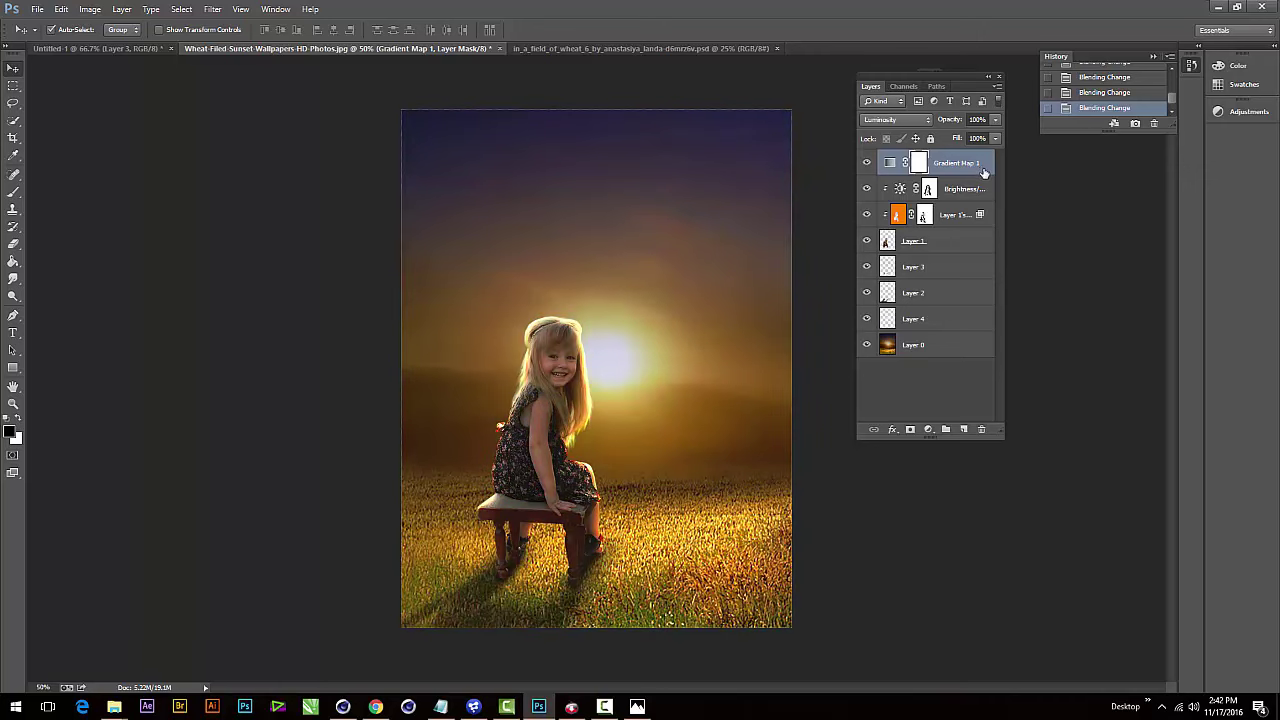
- Drag Gradient Map 1's opacity down to 17% for a faint tint
left_click(995, 138)
left_click_drag(975, 135, 968, 132)
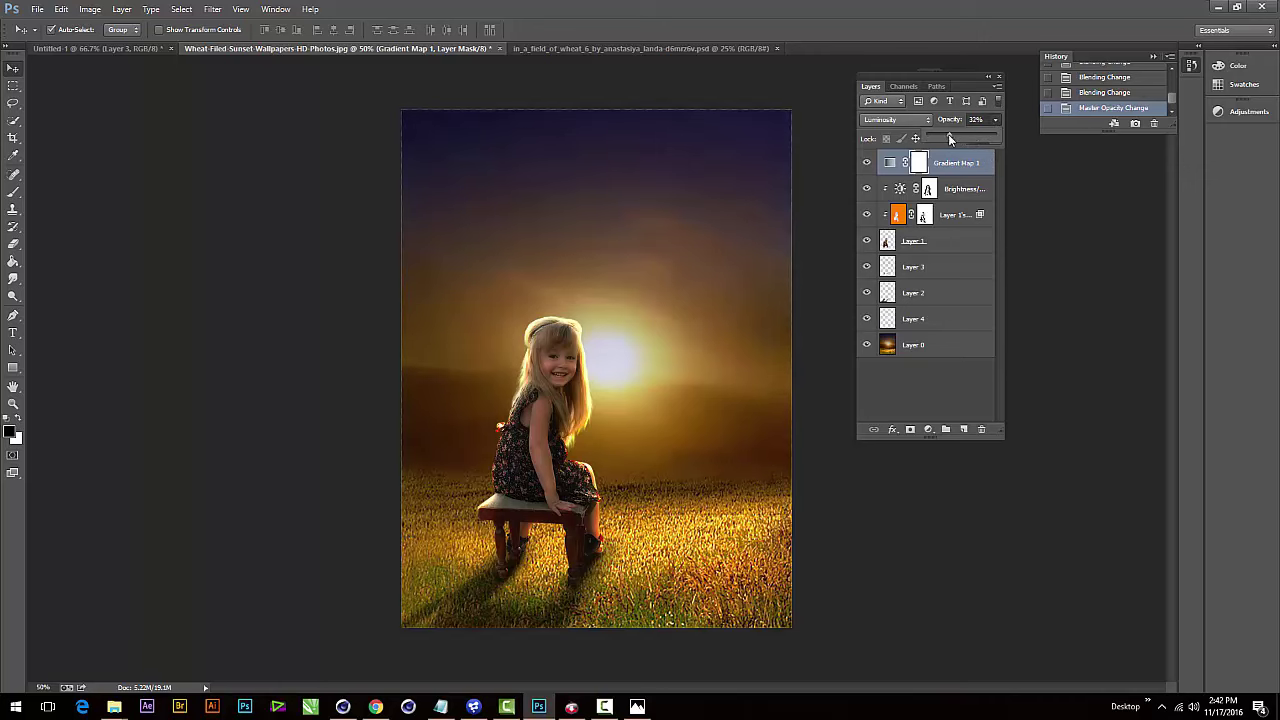
left_click_drag(958, 135, 900, 138)
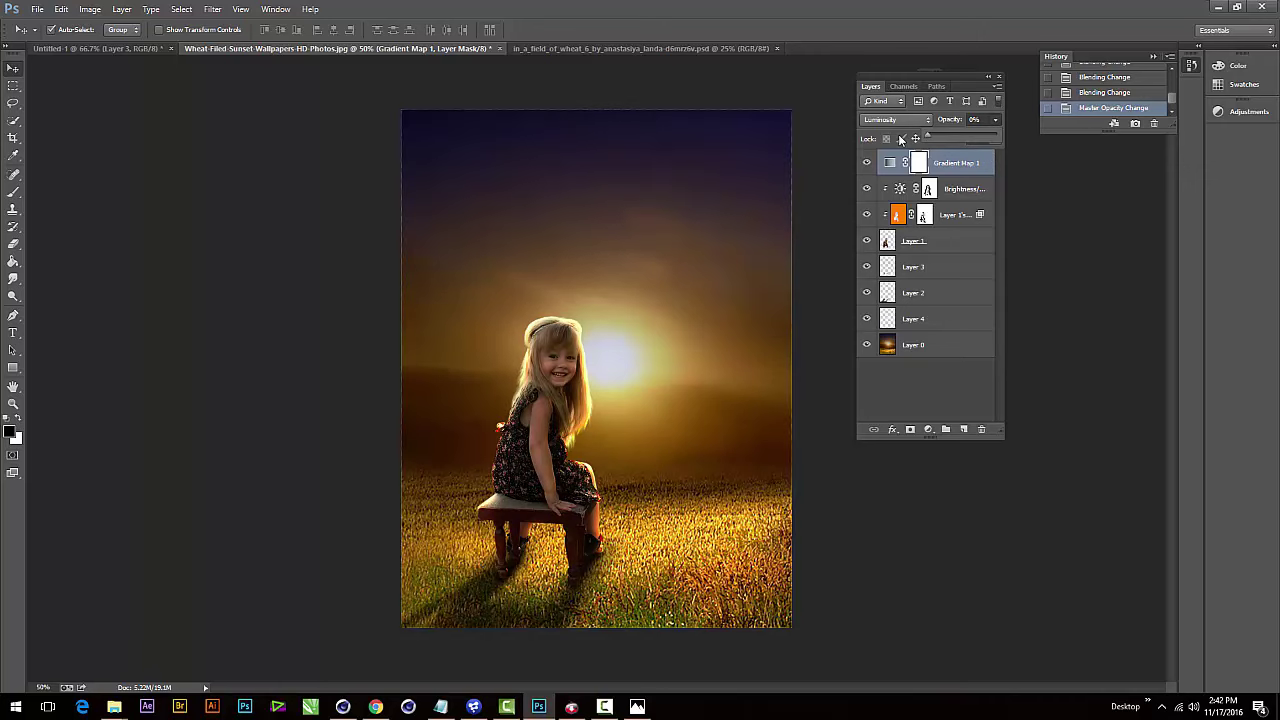
left_click_drag(934, 134, 940, 140)
left_click(961, 184)
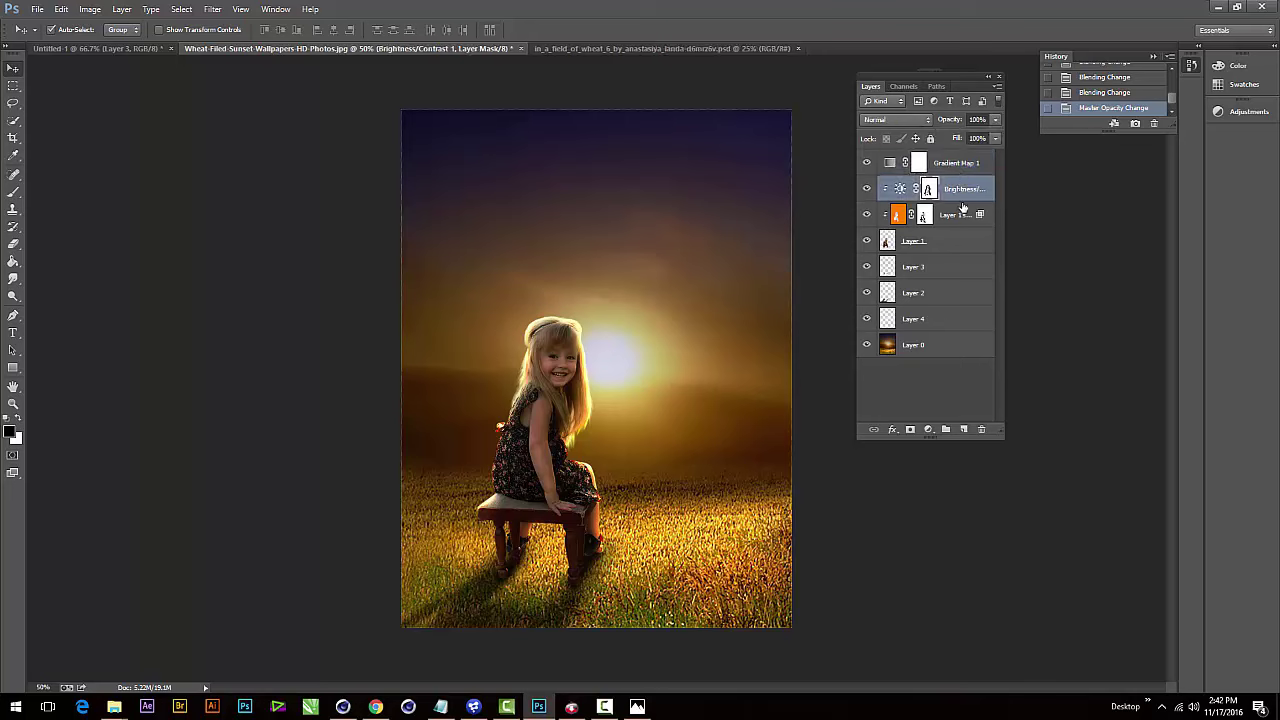
left_click(961, 166)
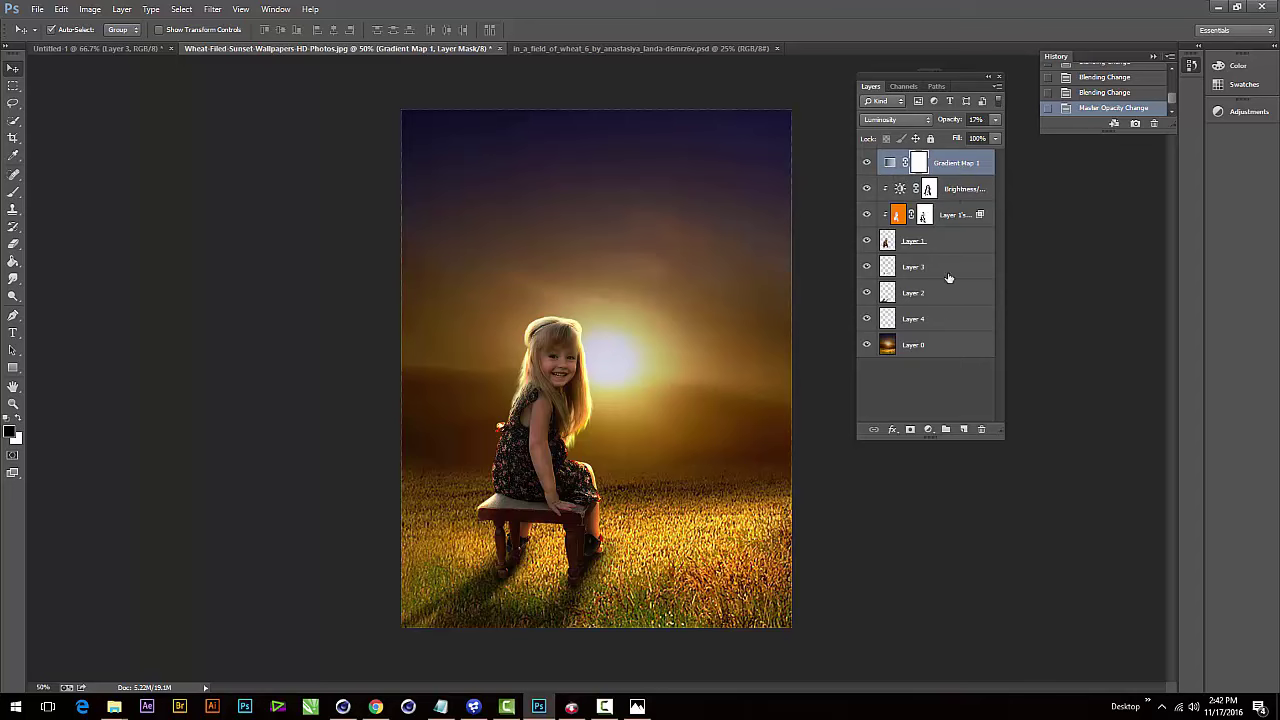
- Stamp all visible layers into Layer 5 and launch Nik Color Efex Pro 4 on it
left_click(922, 346, "shift")
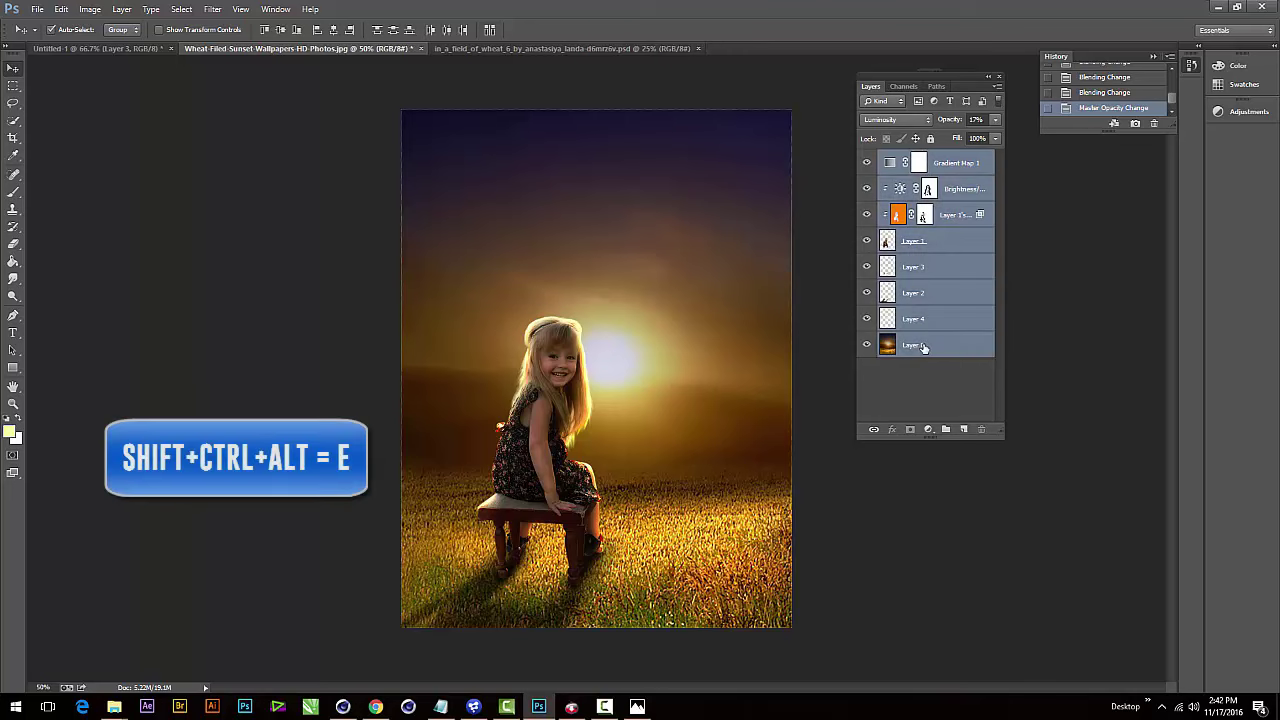
key("ctrl+alt+shift+e")
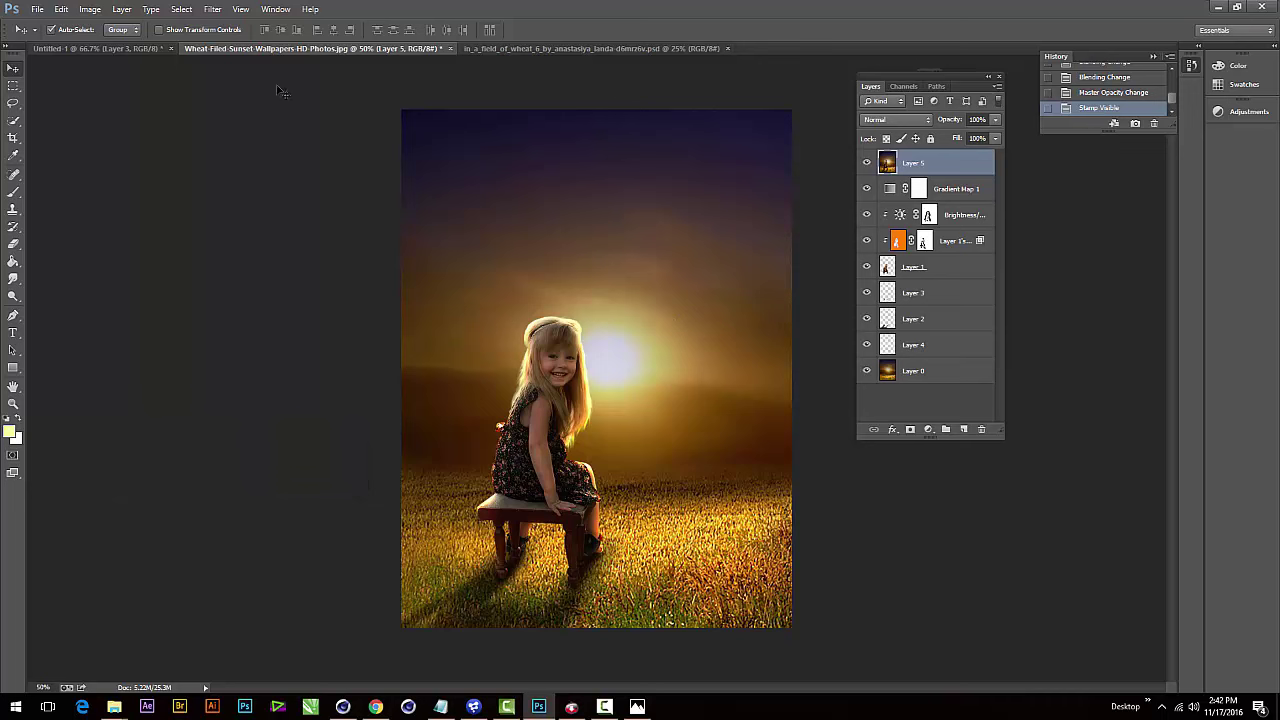
left_click(213, 10)
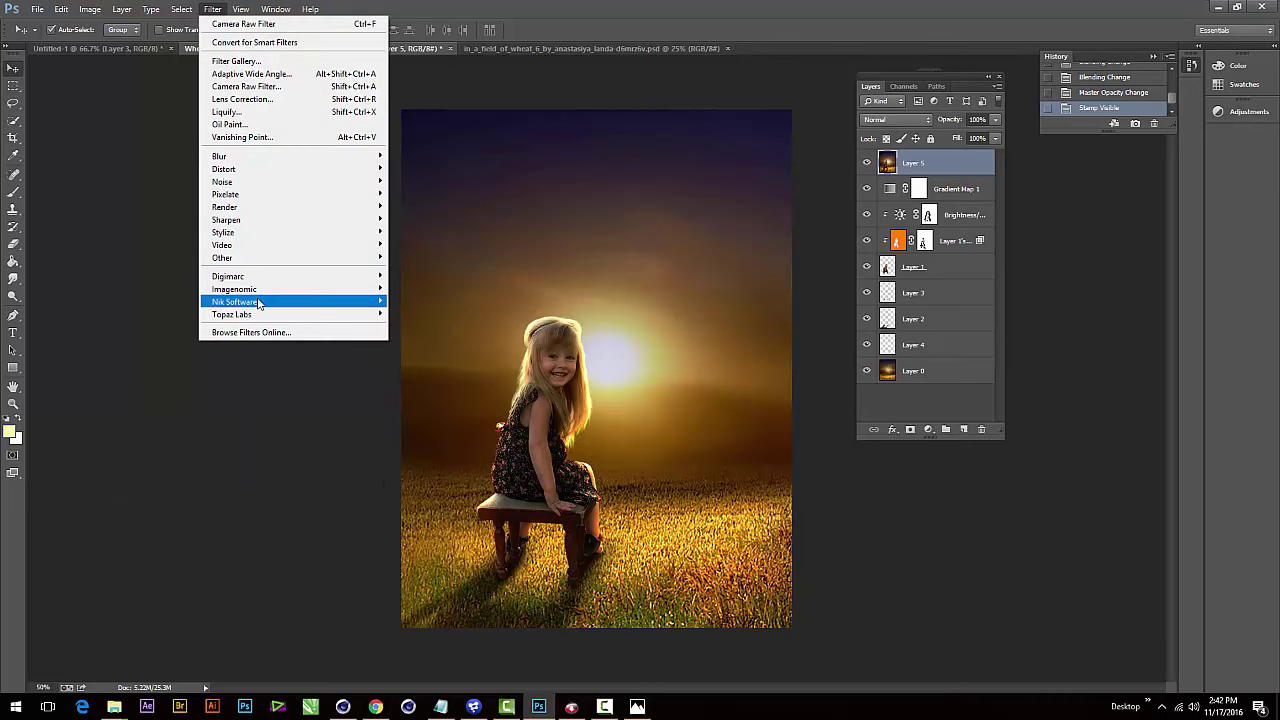
mouse_move(236, 302)
left_click(448, 303)
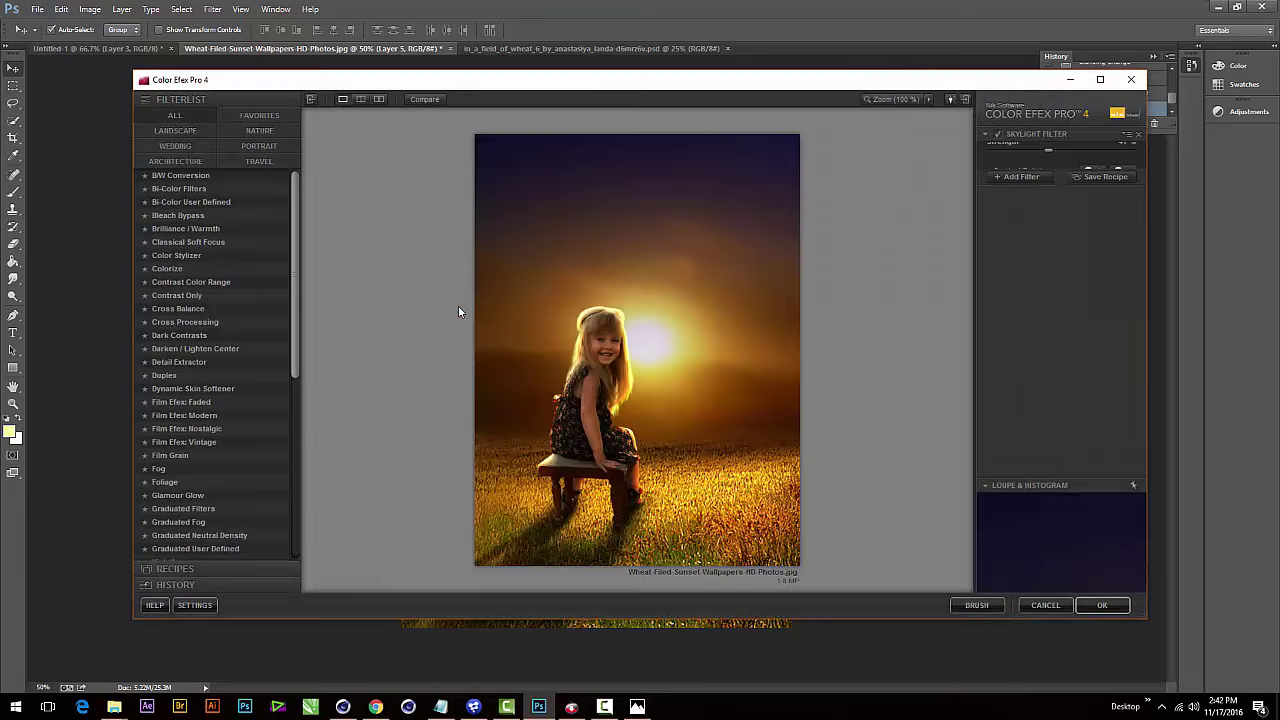
- Apply Classical Soft Focus with a method preset and Strength at 37%
left_click(185, 203)
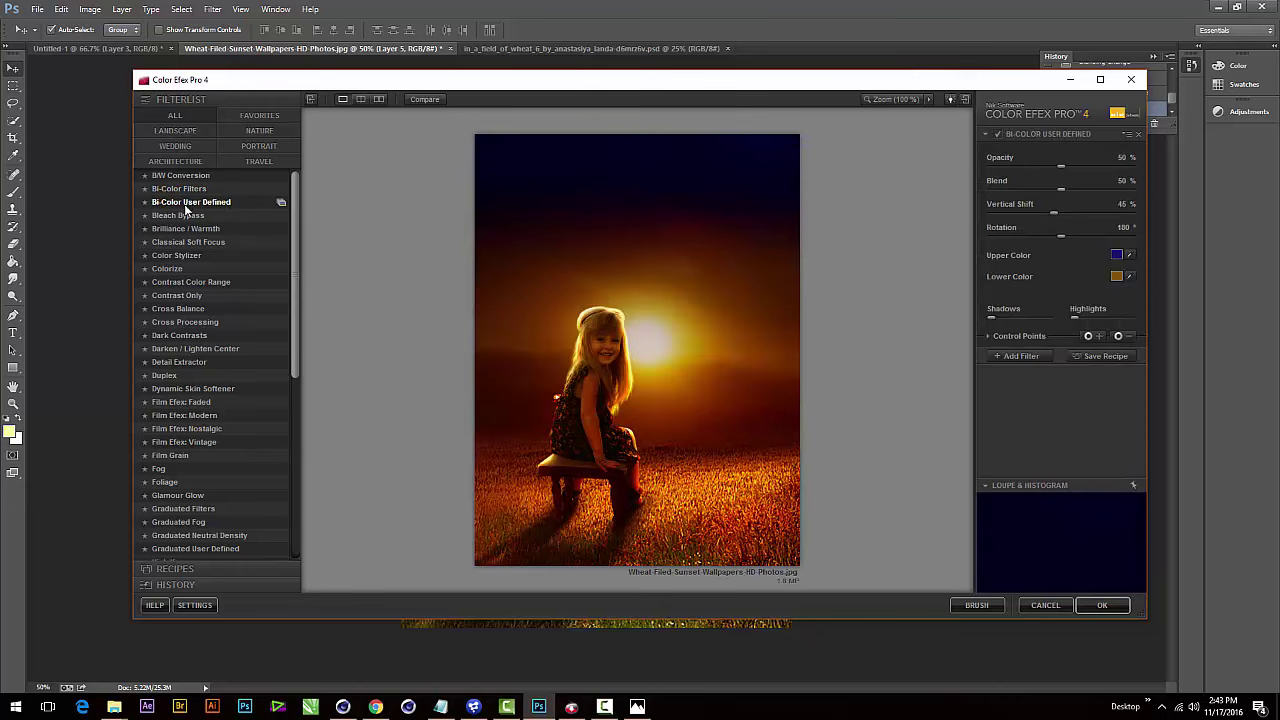
left_click(189, 217)
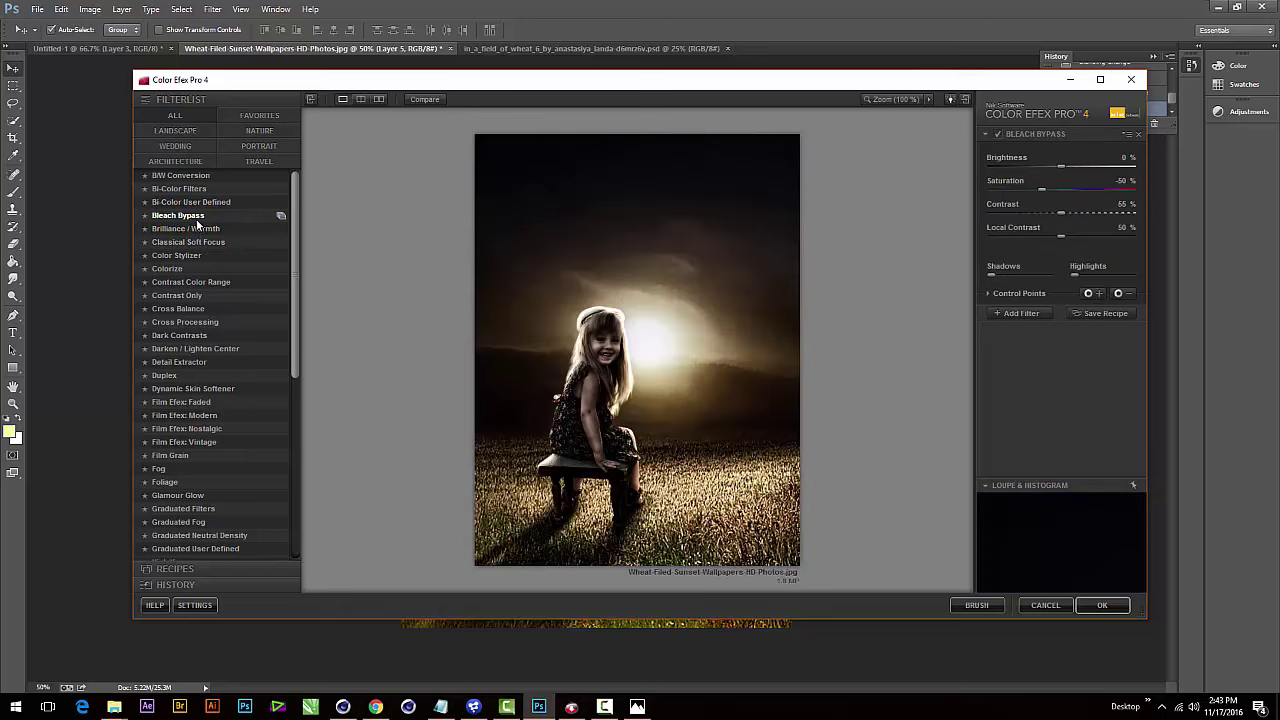
left_click(189, 228)
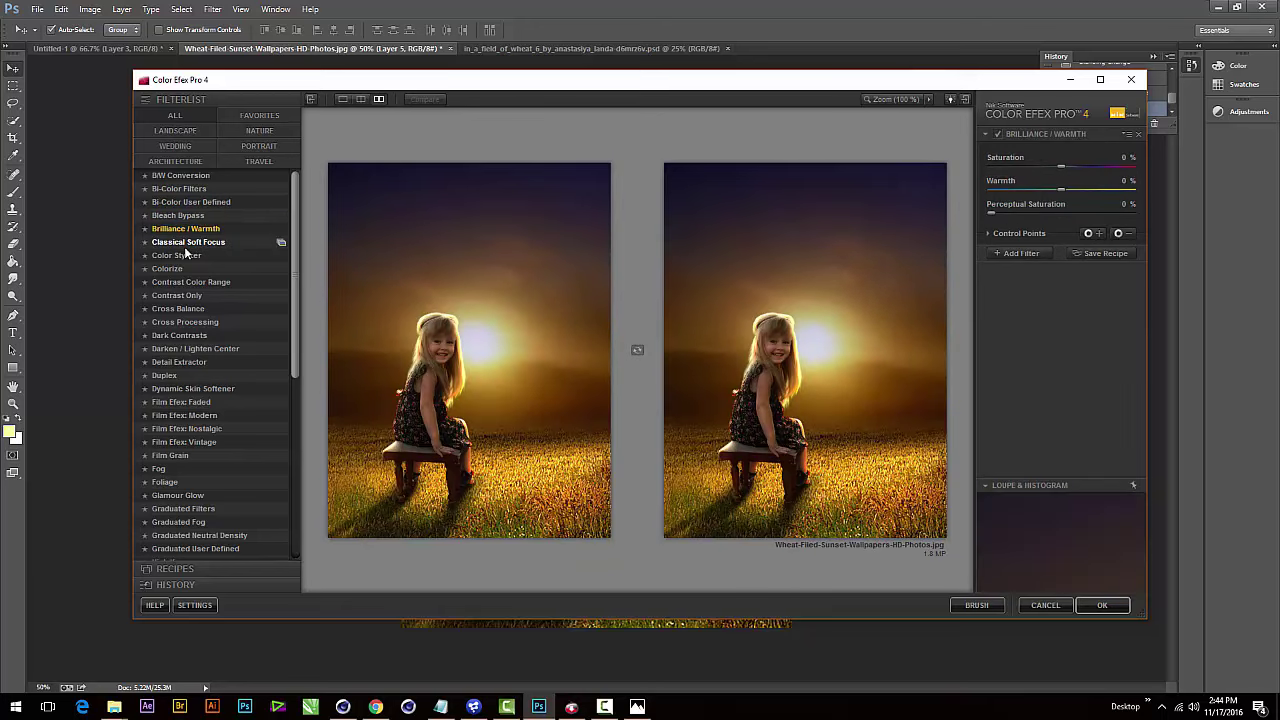
left_click(186, 246)
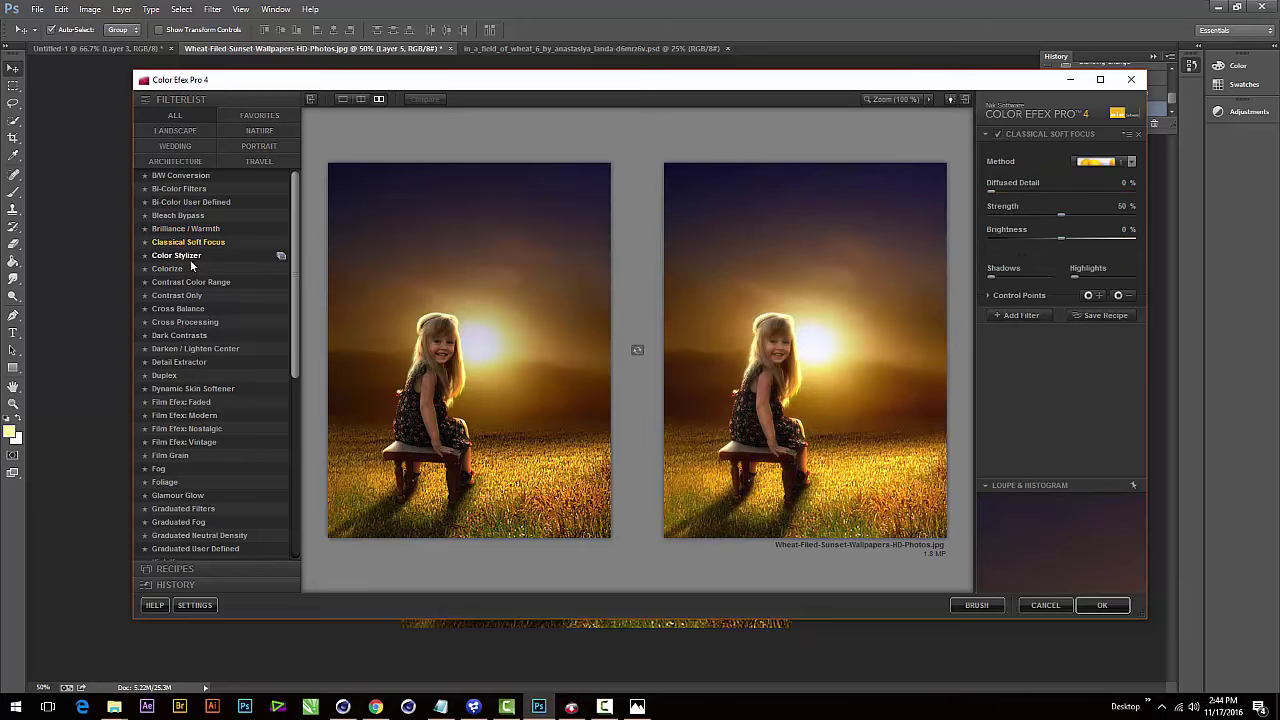
left_click(1133, 163)
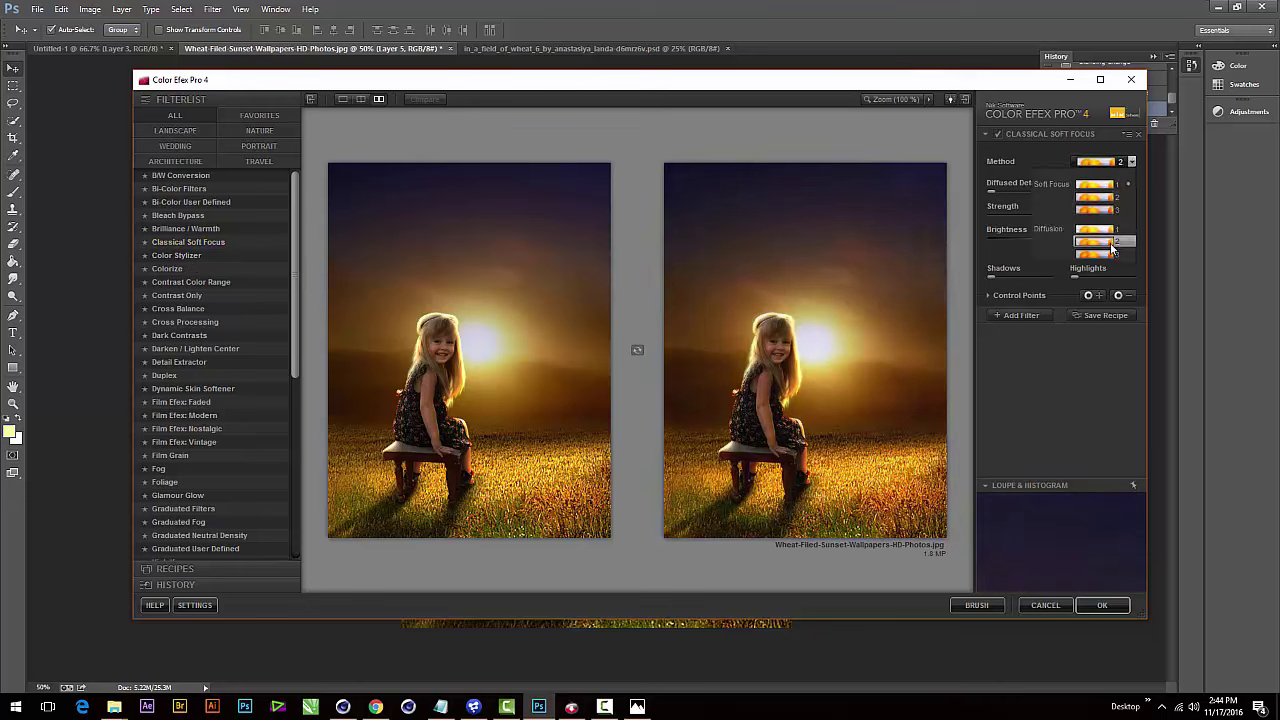
left_click(1104, 184)
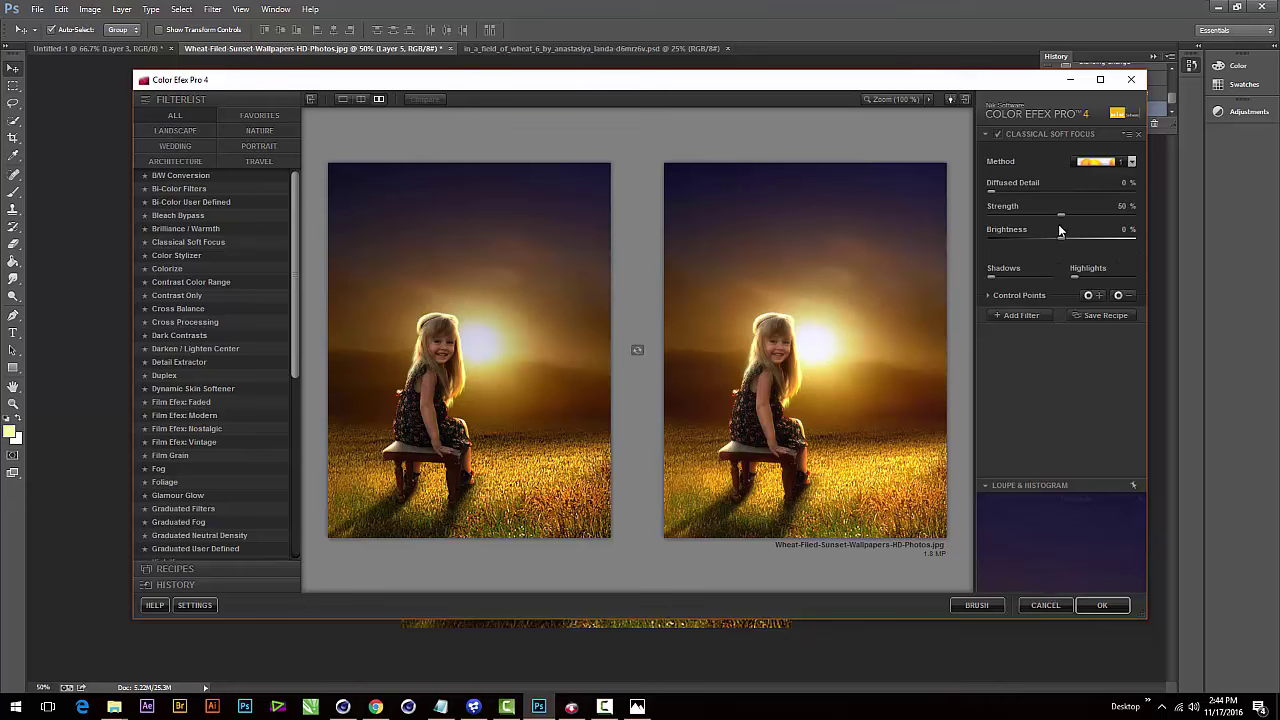
left_click_drag(1061, 214, 1042, 216)
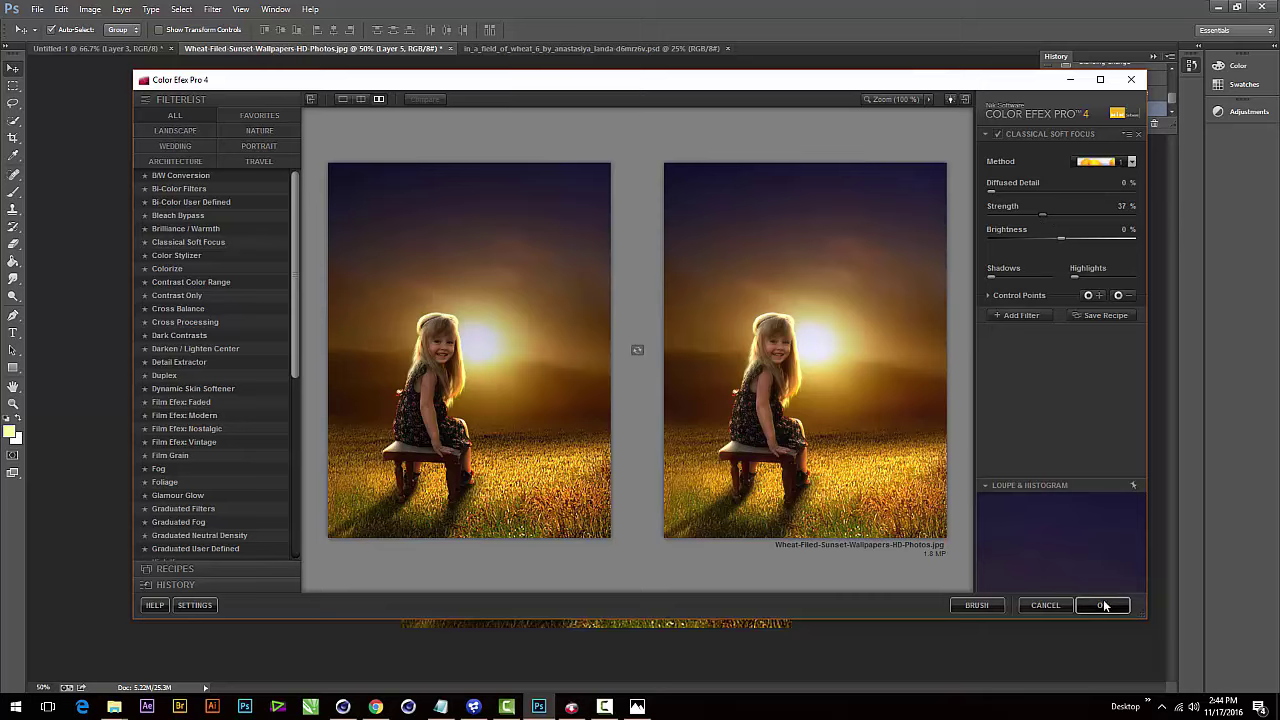
left_click(1104, 605)
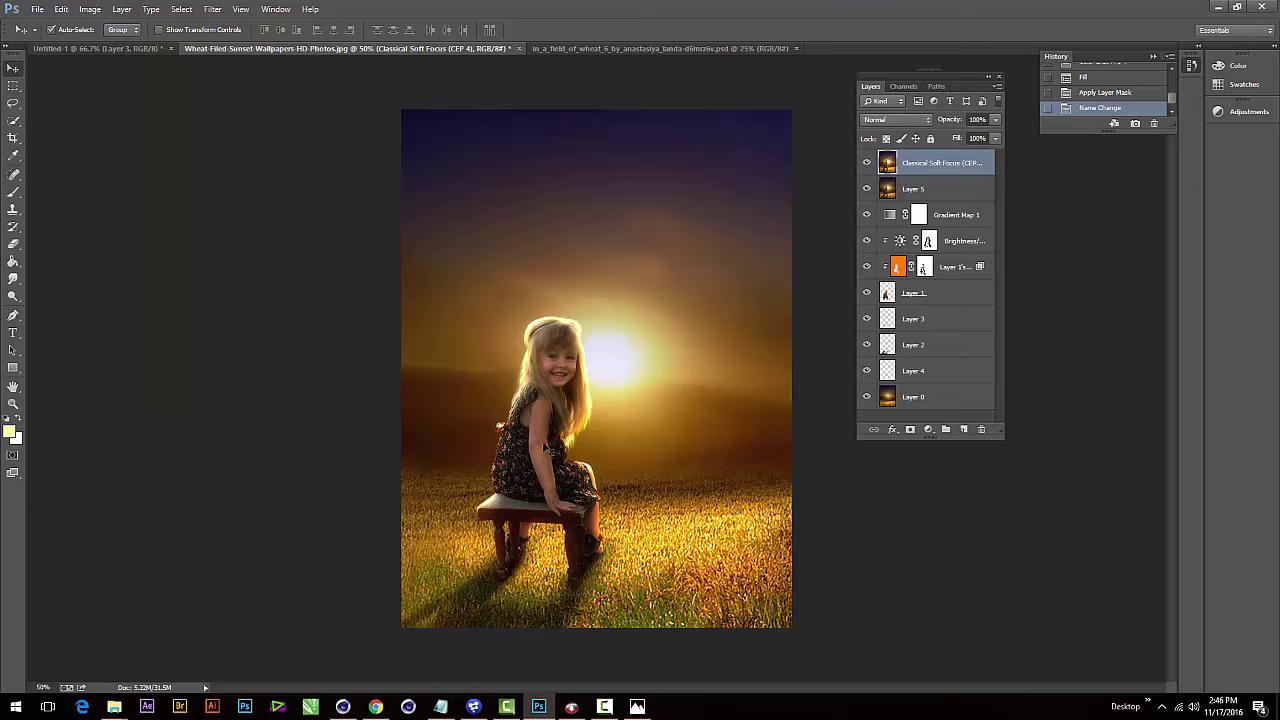
- View the finished composite in Full Screen Mode with panels hidden, zoomed in
key("Tab")
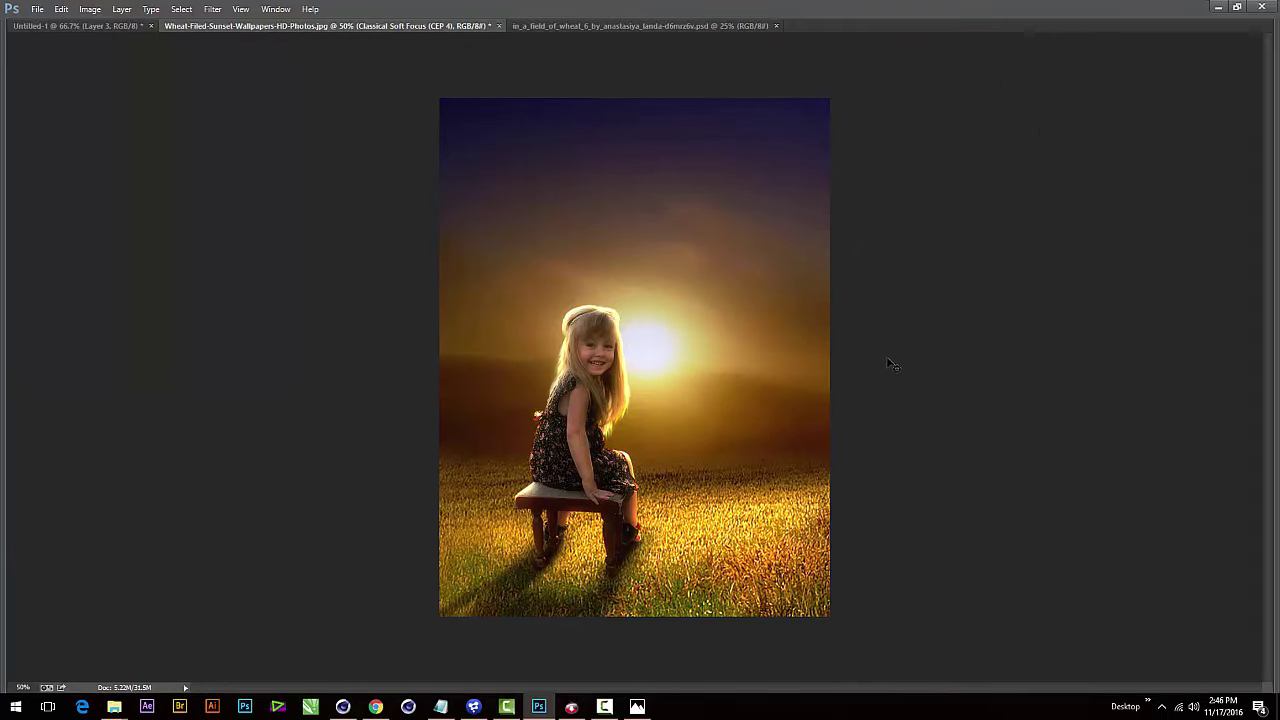
key("f")
key("f")
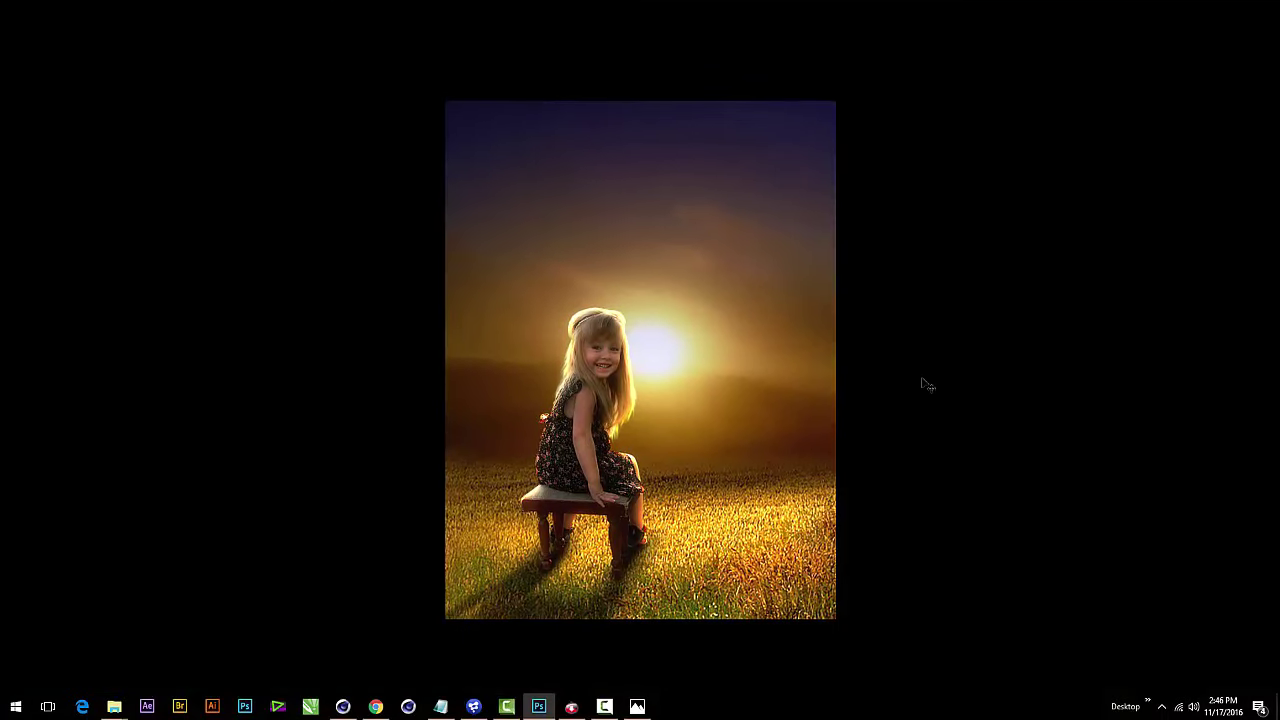
key("ctrl+plus")
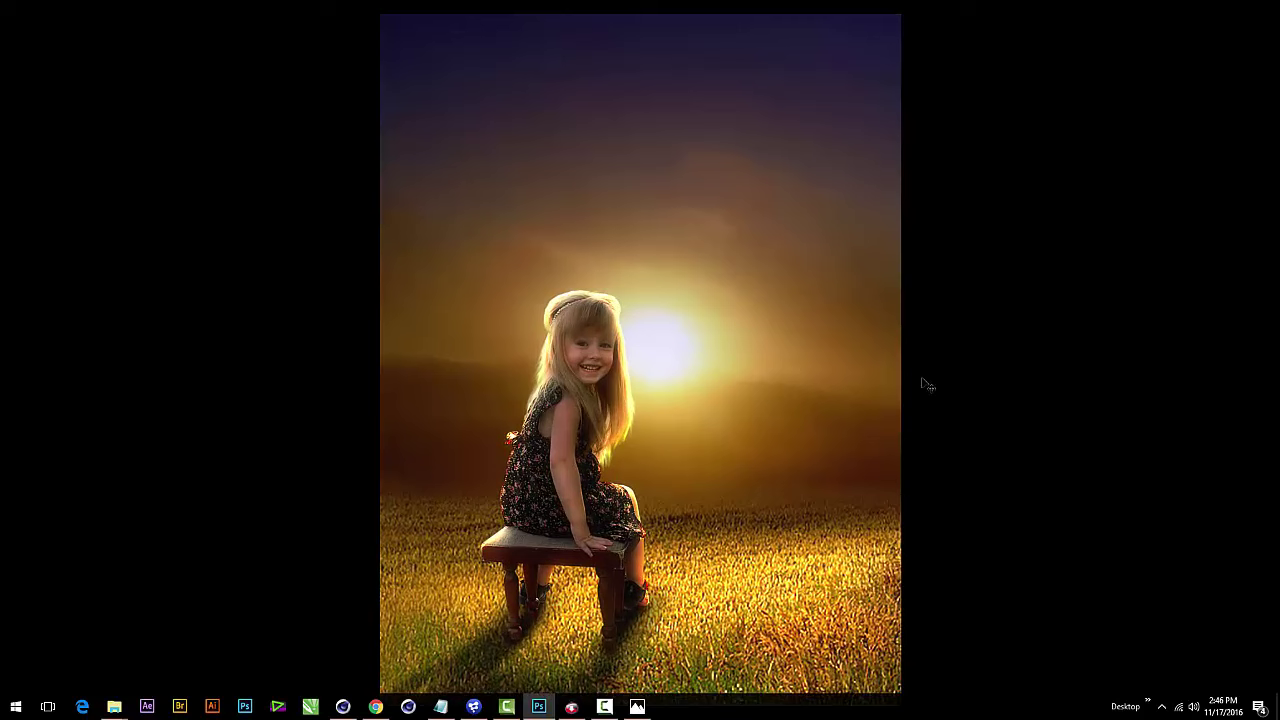